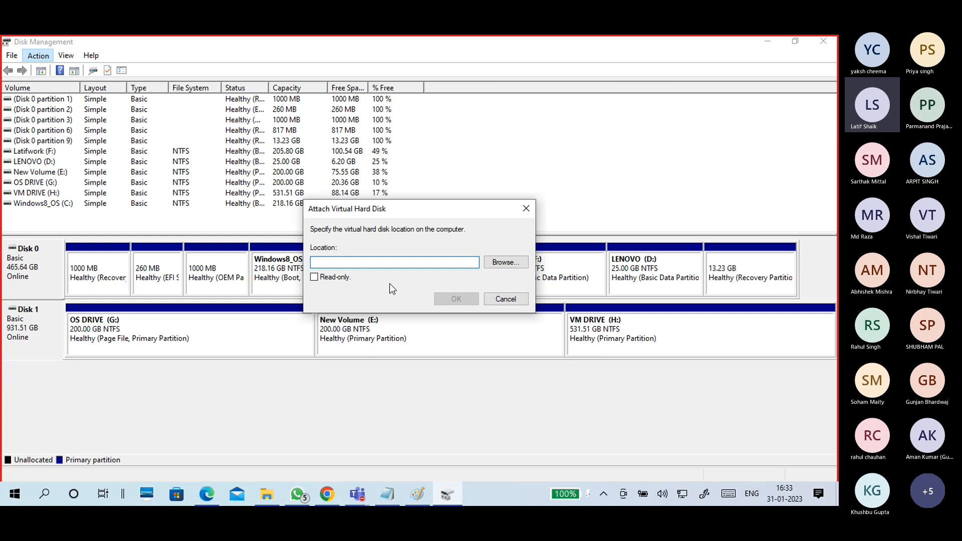
# - Attach the virtual hard disk b15vdisk.vhdx from VM DRIVE (H:)
pyautogui.click(495, 271)
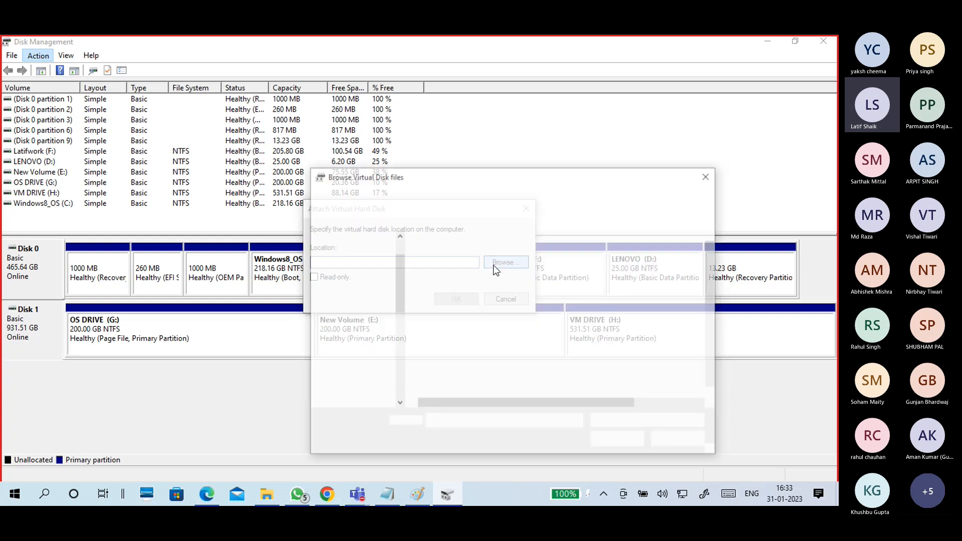
pyautogui.doubleClick(543, 181)
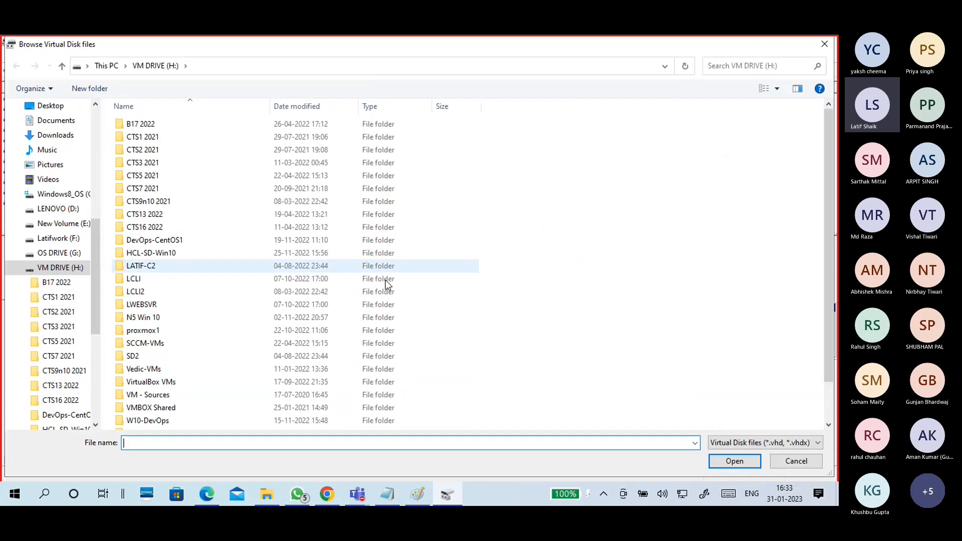
pyautogui.scroll(-1, 244, 353)
pyautogui.click(160, 422)
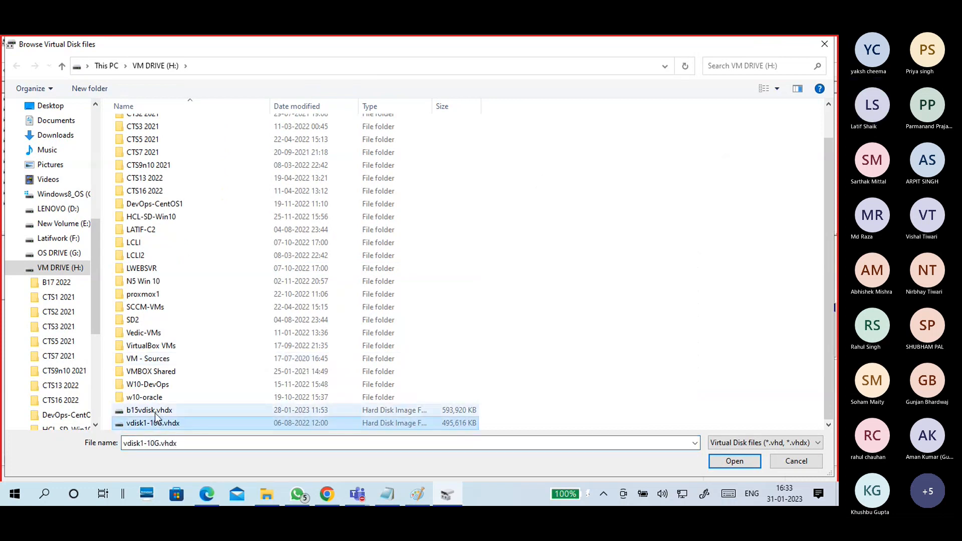
pyautogui.click(153, 408)
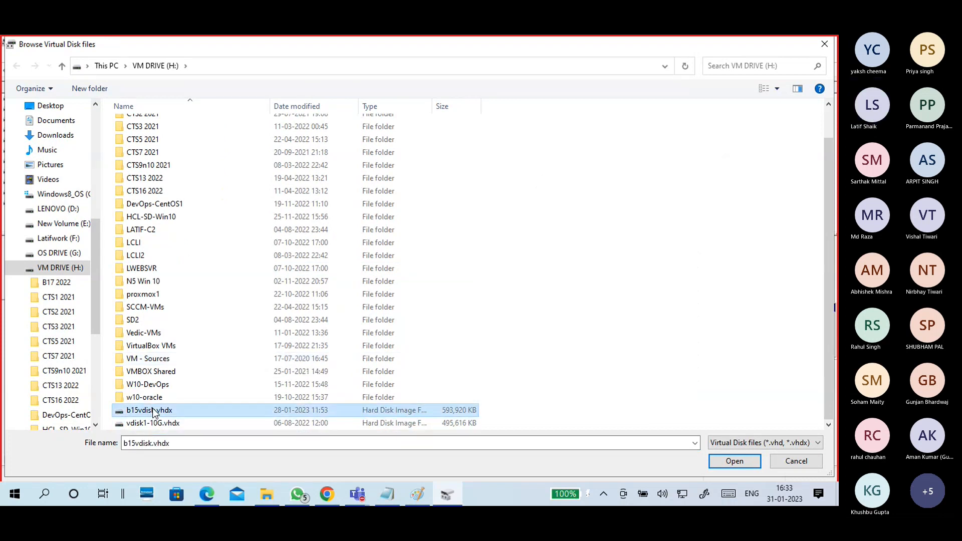
pyautogui.click(721, 460)
pyautogui.click(461, 303)
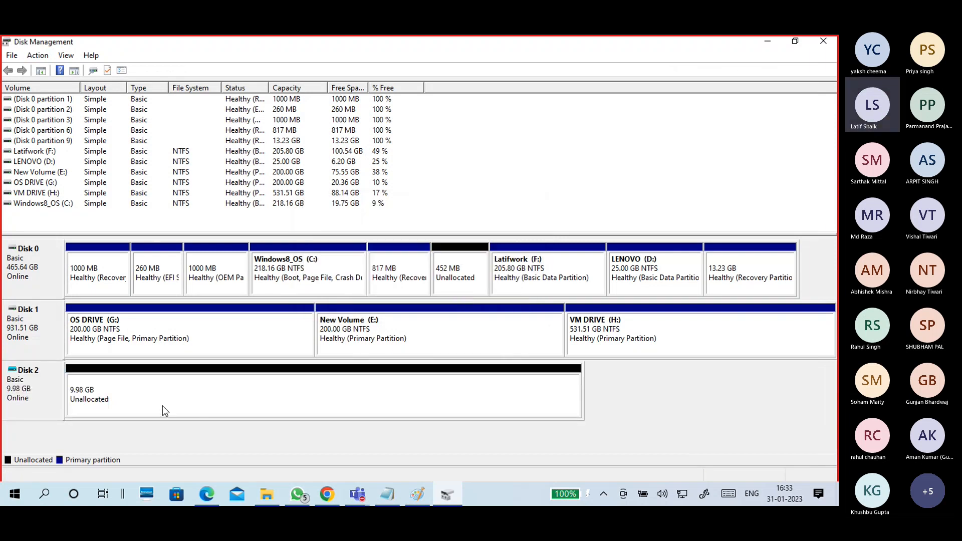
# - Convert the unallocated virtual disk, Disk 2, to an MBR disk
pyautogui.click(87, 405)
pyautogui.rightClick(45, 394)
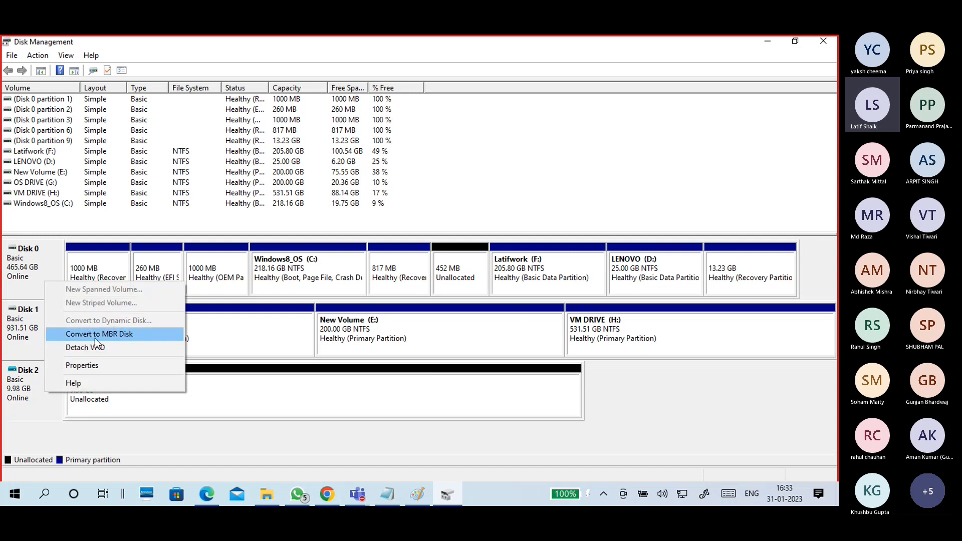
pyautogui.click(131, 334)
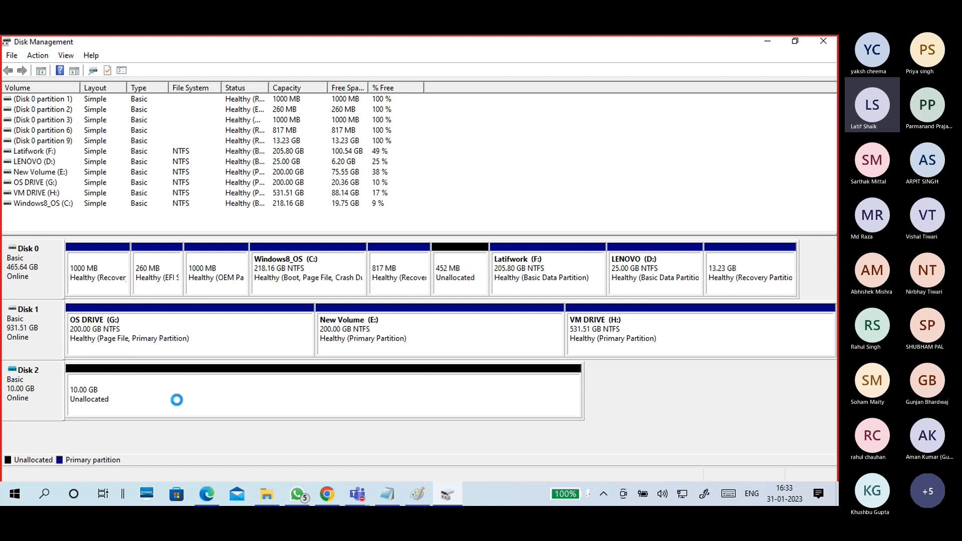
# - Review the partition-style conversion and VHD detach options available for Disk 2 without applying any
pyautogui.rightClick(53, 390)
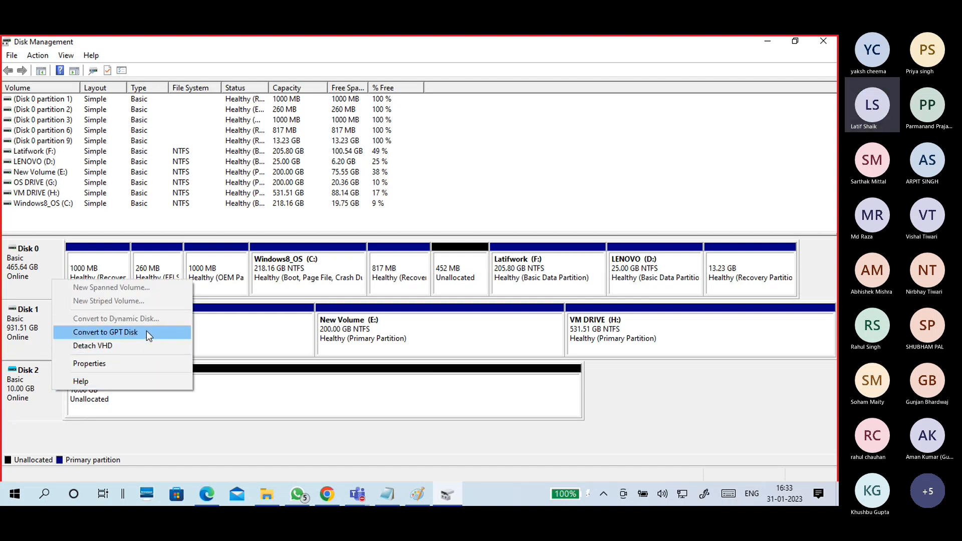
pyautogui.click(299, 401)
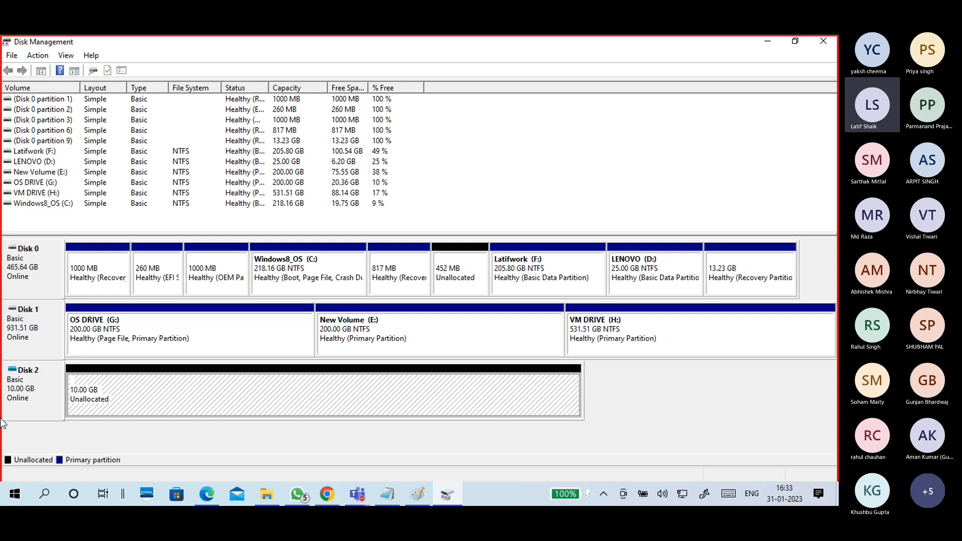
pyautogui.rightClick(35, 394)
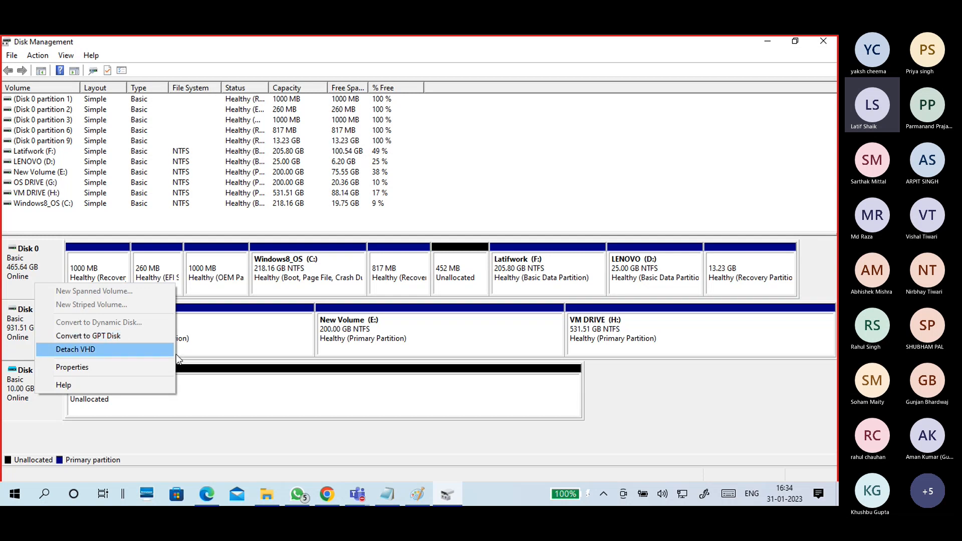
pyautogui.click(307, 428)
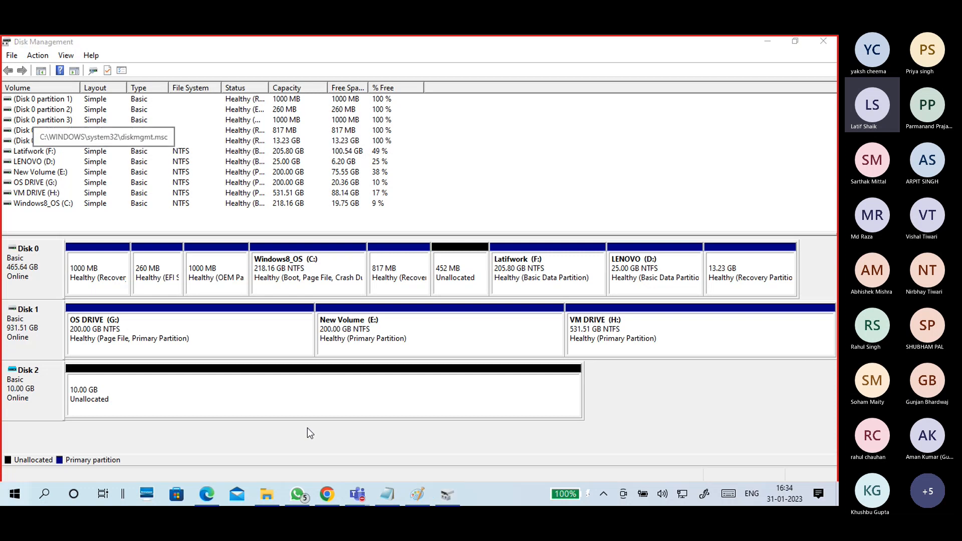
# - Find and launch Windows PowerShell, and bring Chrome to the front
pyautogui.press('super')
pyautogui.write('power')
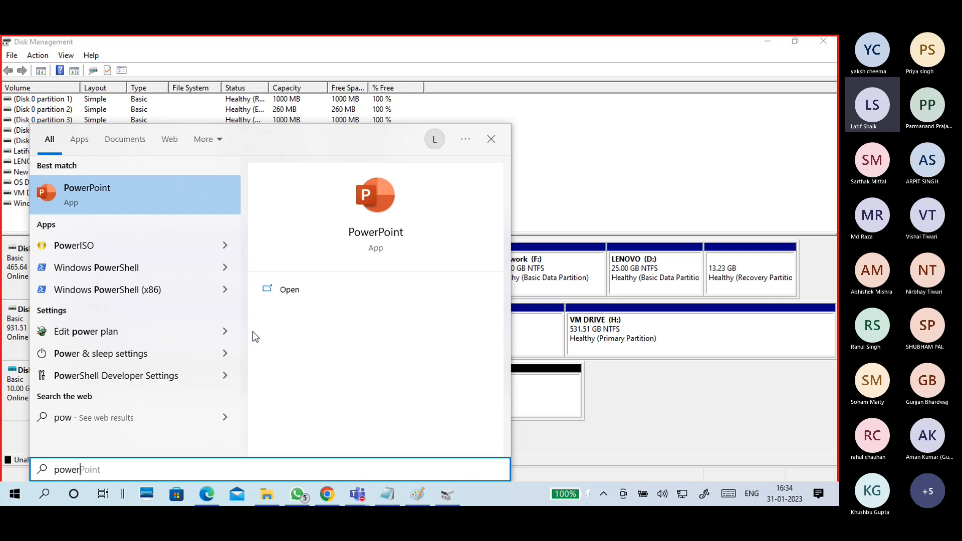
pyautogui.click(331, 495)
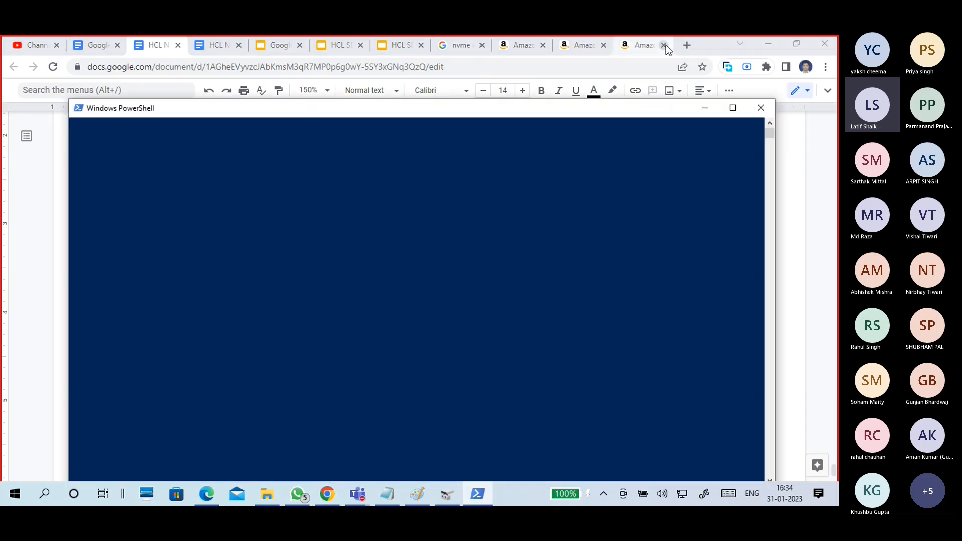
# - Close the three Amazon tabs in the browser
pyautogui.click(665, 45)
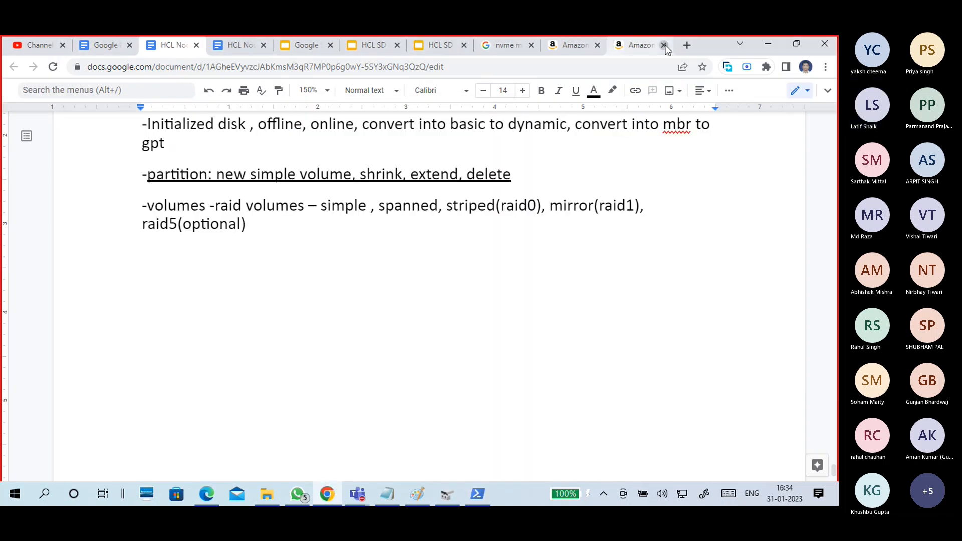
pyautogui.click(664, 45)
pyautogui.click(664, 45)
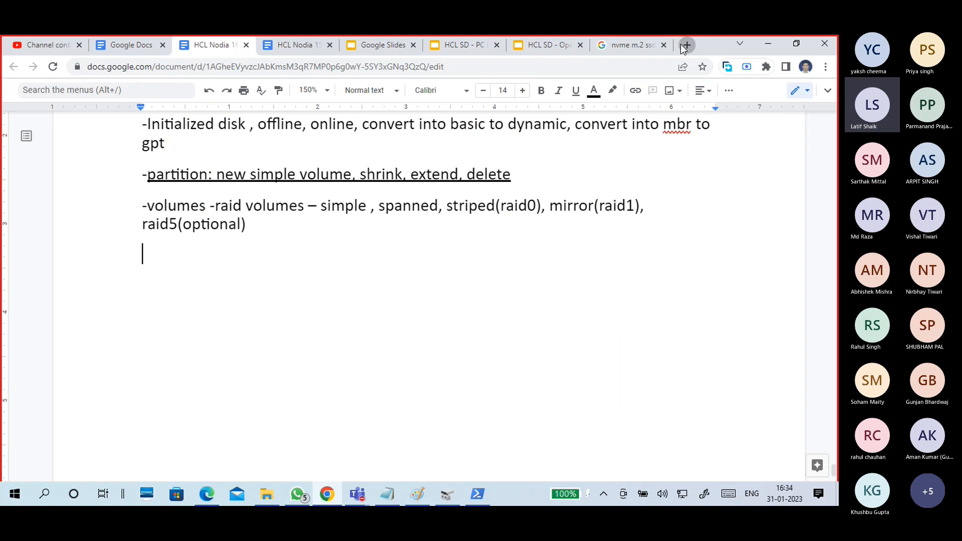
# - Open Microsoft Learn in a new browser tab and go to its Training section
pyautogui.click(686, 45)
pyautogui.click(493, 417)
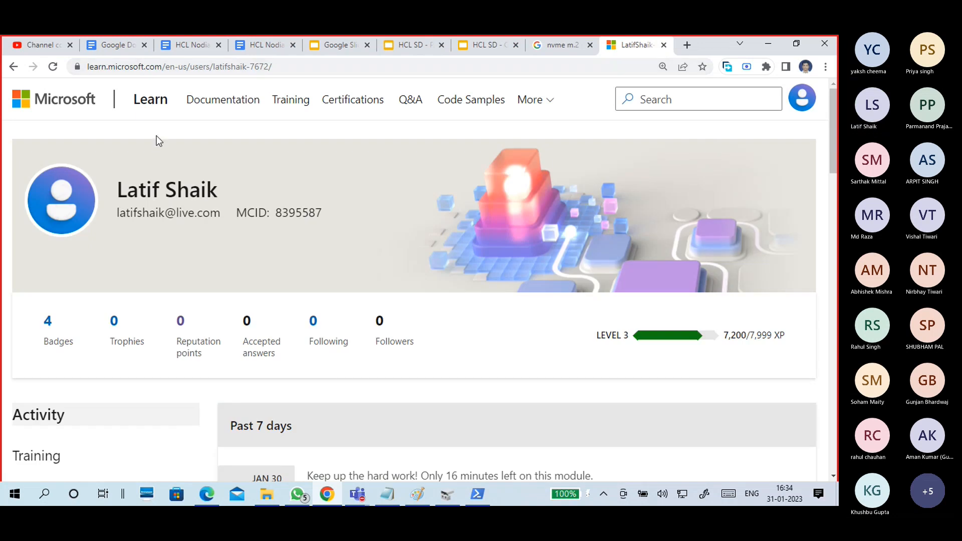
pyautogui.scroll(-3, 135, 283)
pyautogui.scroll(3, 234, 262)
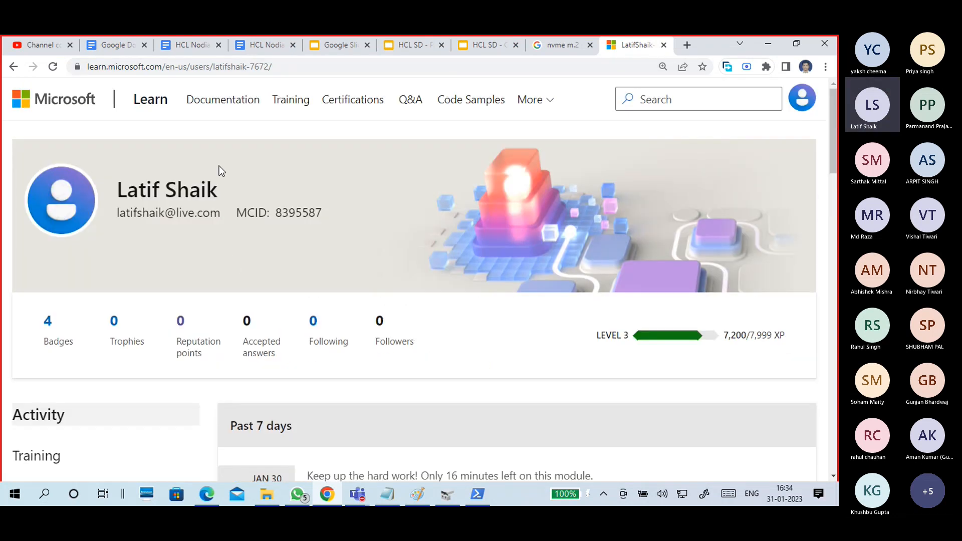
pyautogui.click(282, 101)
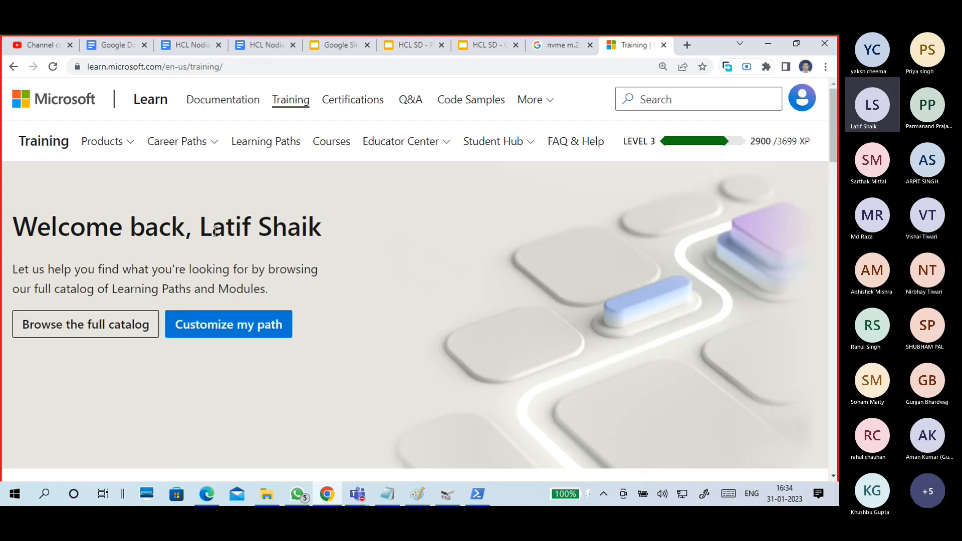
# - Open the full catalog of learning paths and modules from the Training page
pyautogui.moveTo(201, 229); pyautogui.dragTo(333, 225)
pyautogui.scroll(-2, 330, 227)
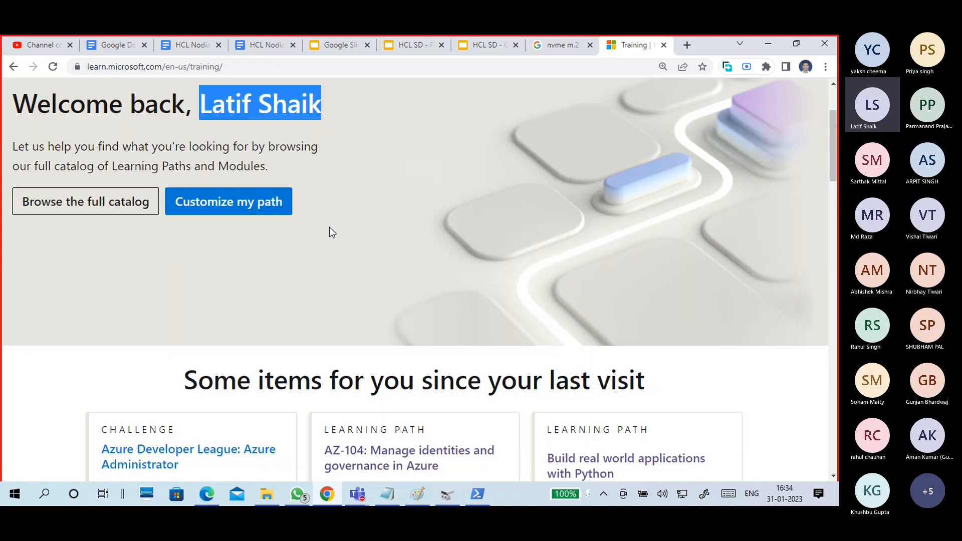
pyautogui.click(146, 204)
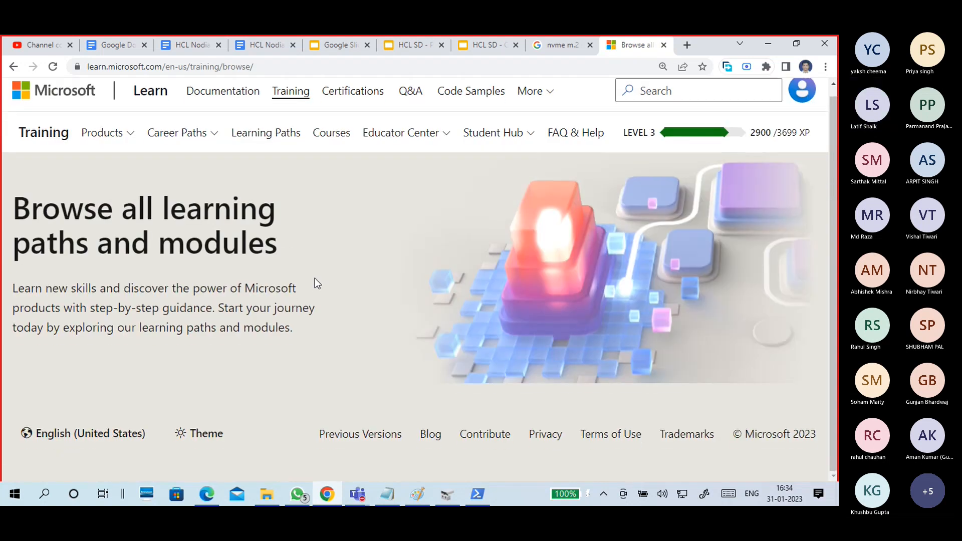
# - Search the learning catalog for "powershell"
pyautogui.scroll(-5, 307, 282)
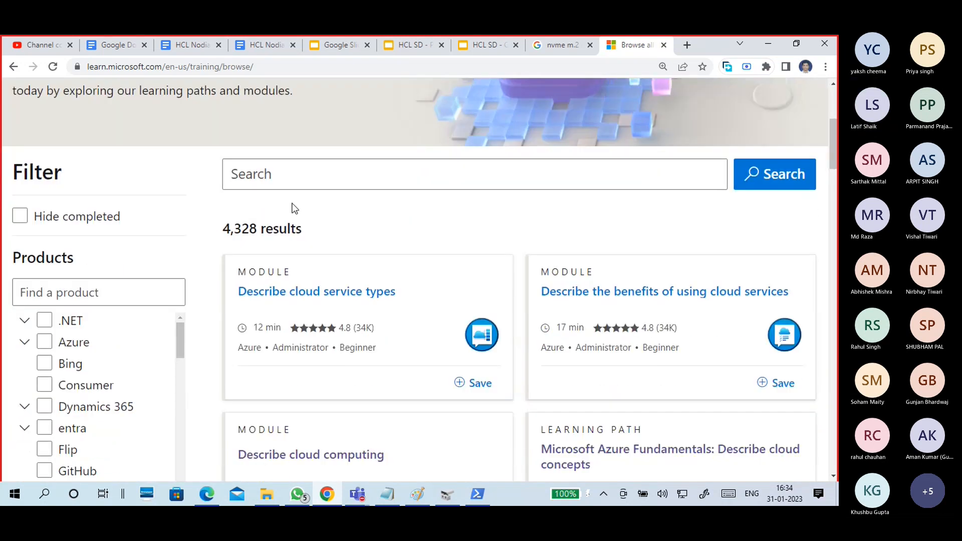
pyautogui.click(288, 173)
pyautogui.write('p')
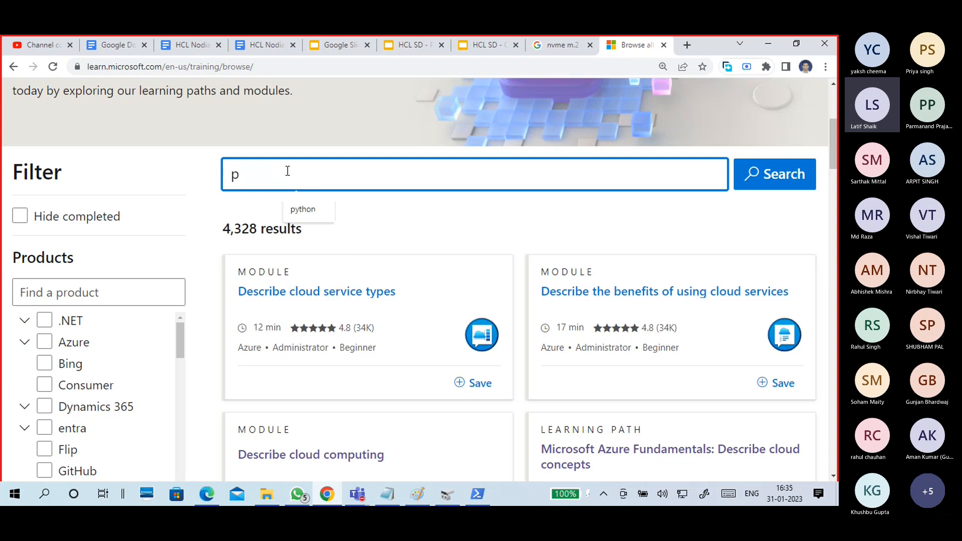
pyautogui.write('owers')
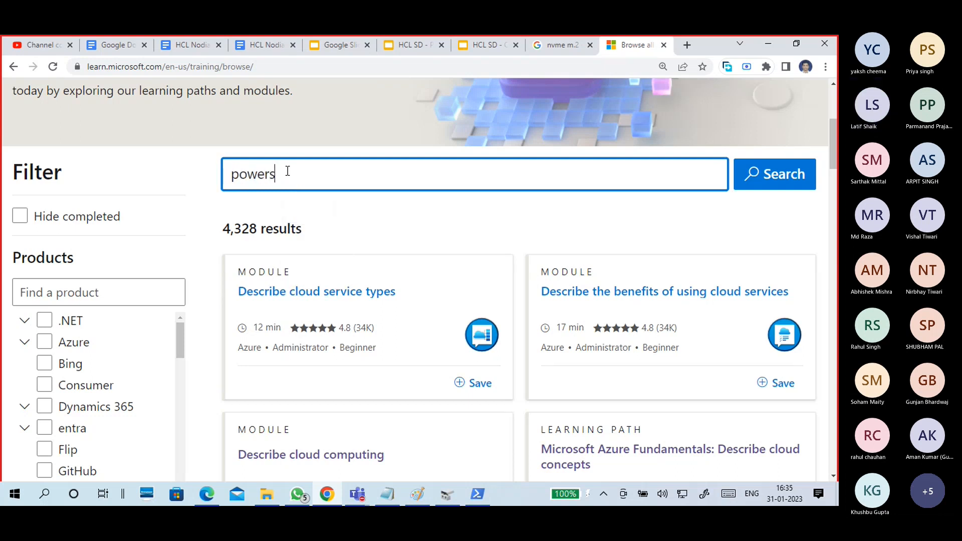
pyautogui.write('hell')
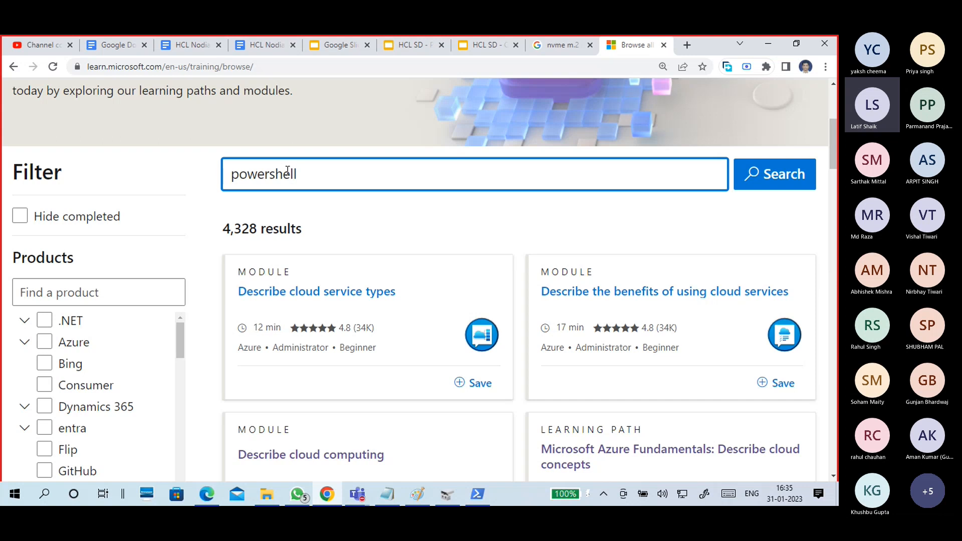
pyautogui.press('Return')
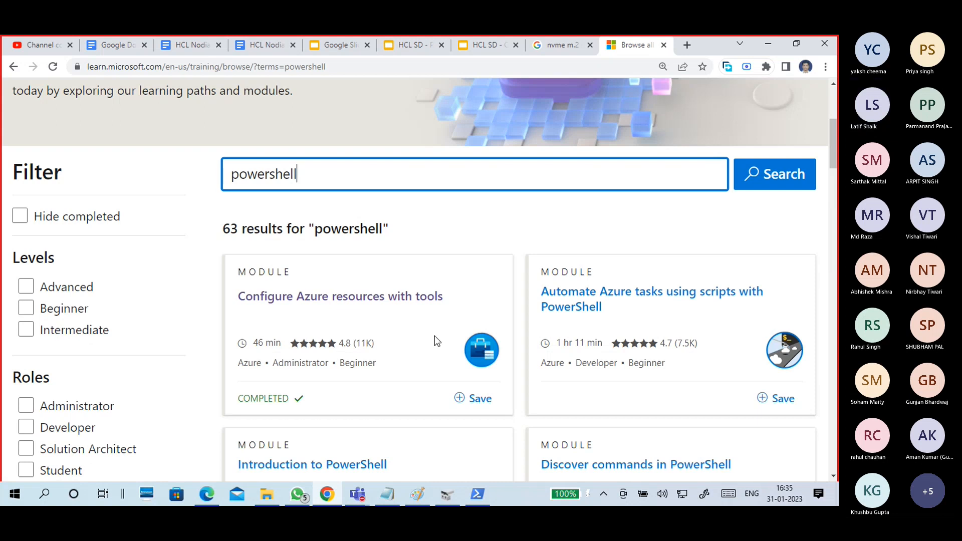
# - Browse the PowerShell learning results and open the Introduction to PowerShell module
pyautogui.scroll(-3, 434, 336)
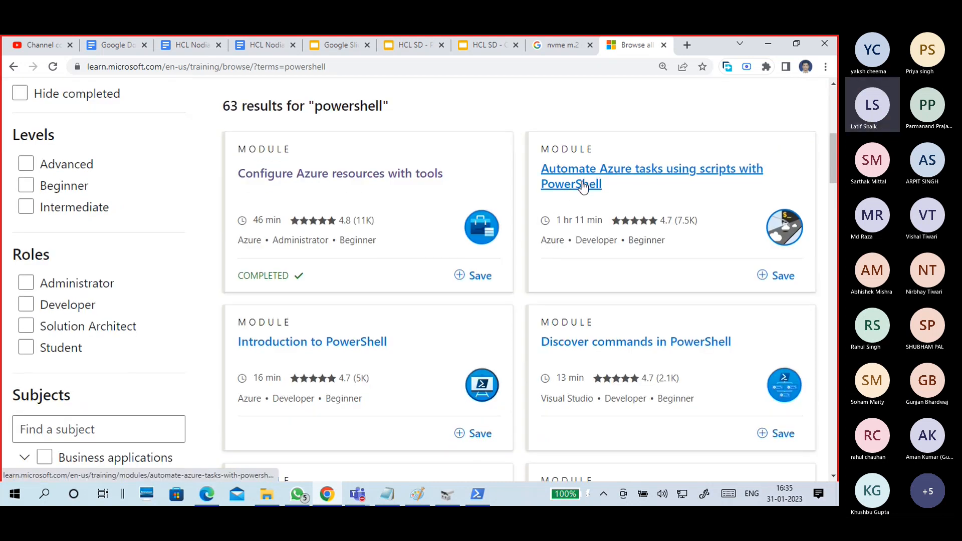
pyautogui.scroll(-3, 706, 343)
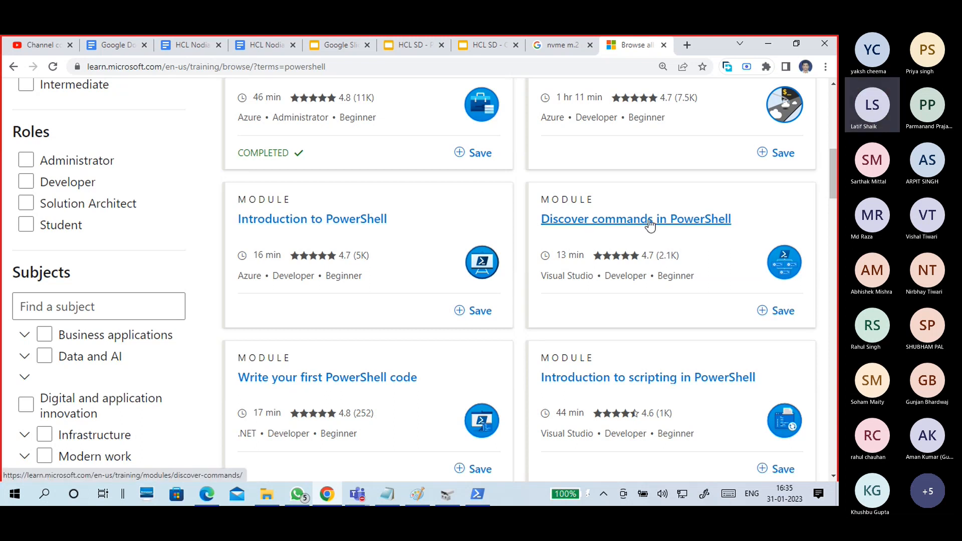
pyautogui.scroll(-2, 567, 267)
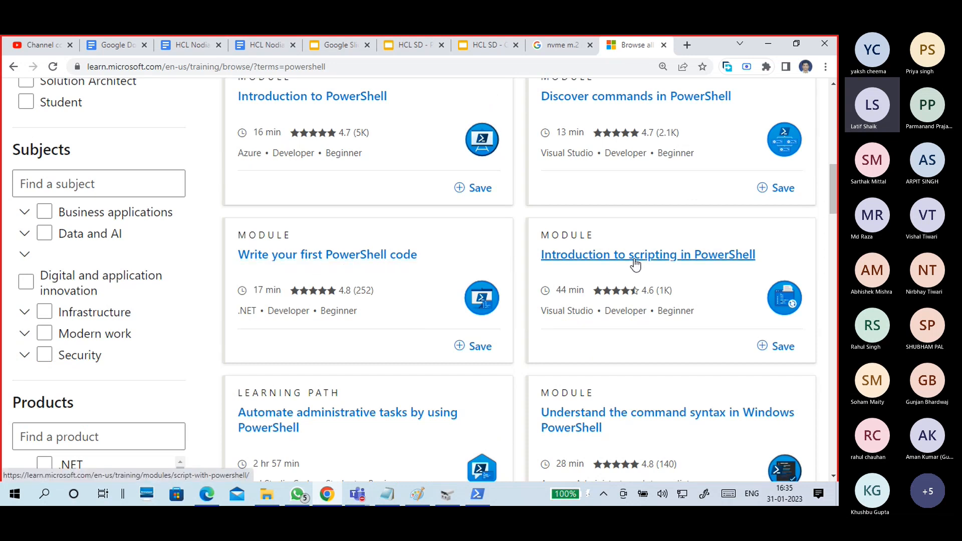
pyautogui.scroll(-2, 483, 276)
pyautogui.scroll(-1, 359, 300)
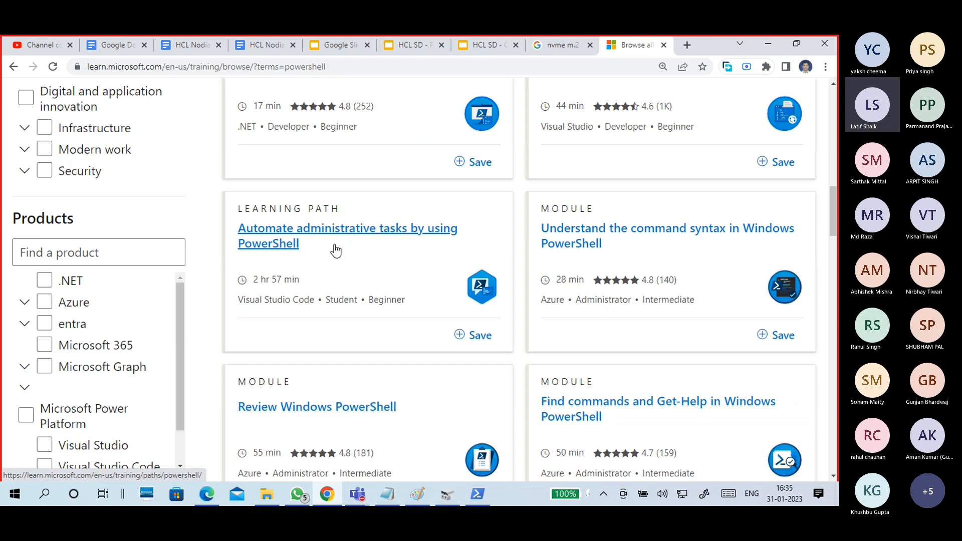
pyautogui.scroll(5, 386, 303)
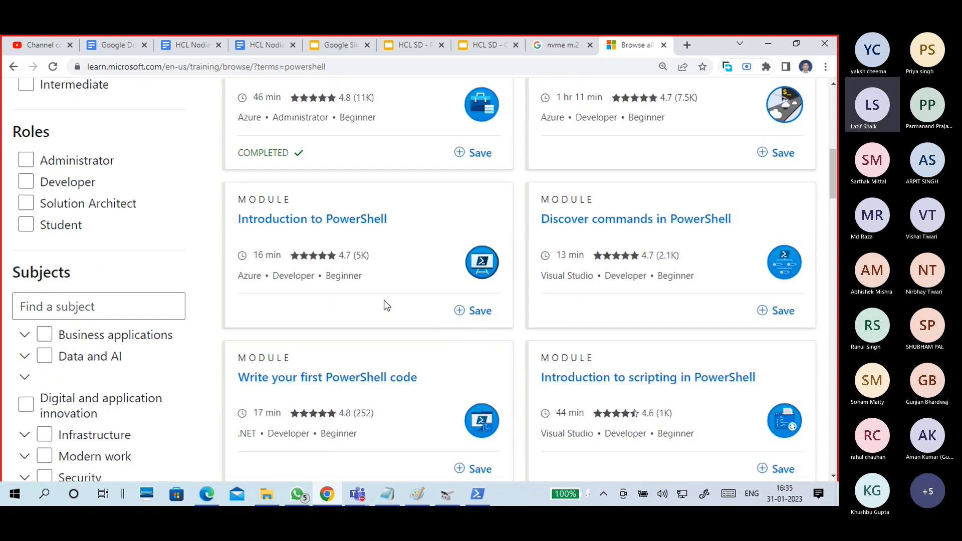
pyautogui.click(348, 220)
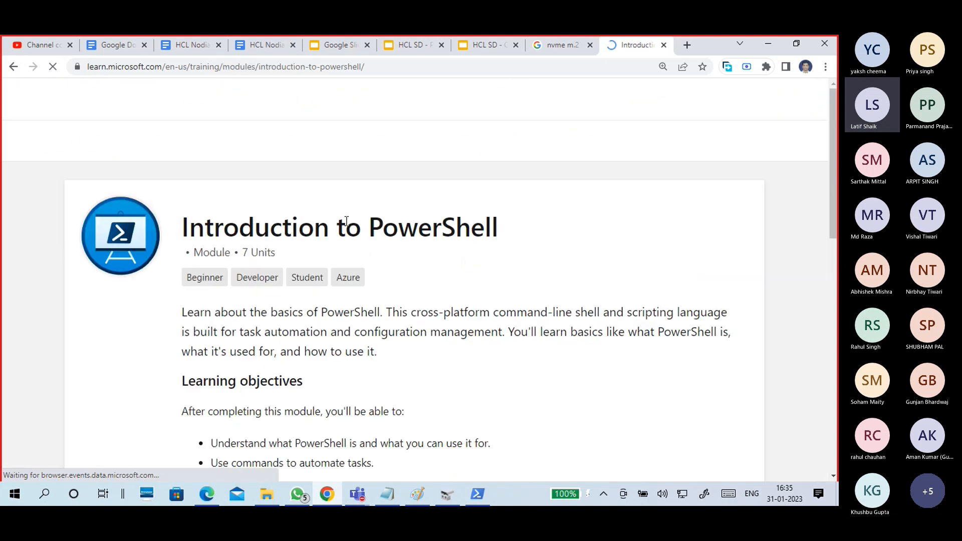
# - Review the Introduction to PowerShell module's learning objectives, prerequisites and list of units
pyautogui.scroll(-5, 356, 325)
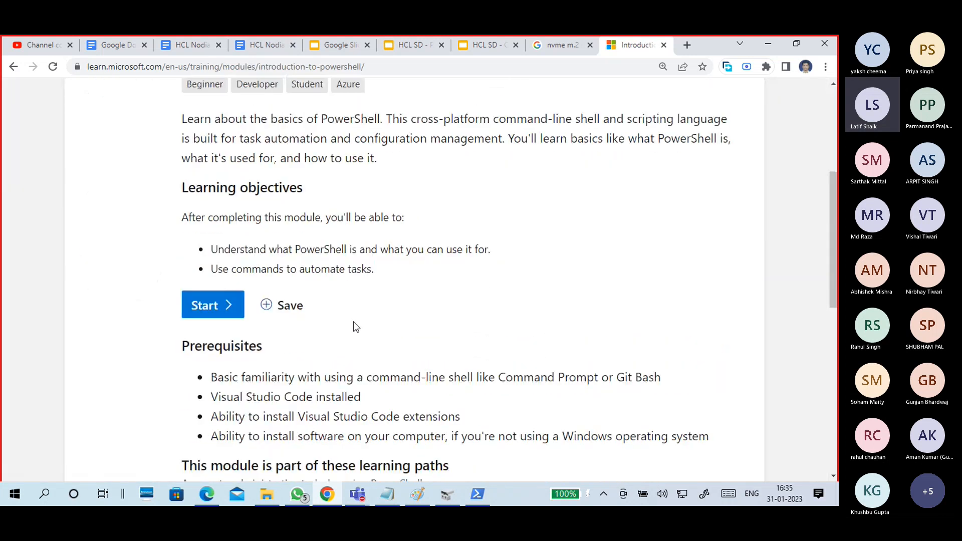
pyautogui.moveTo(214, 245); pyautogui.dragTo(375, 270)
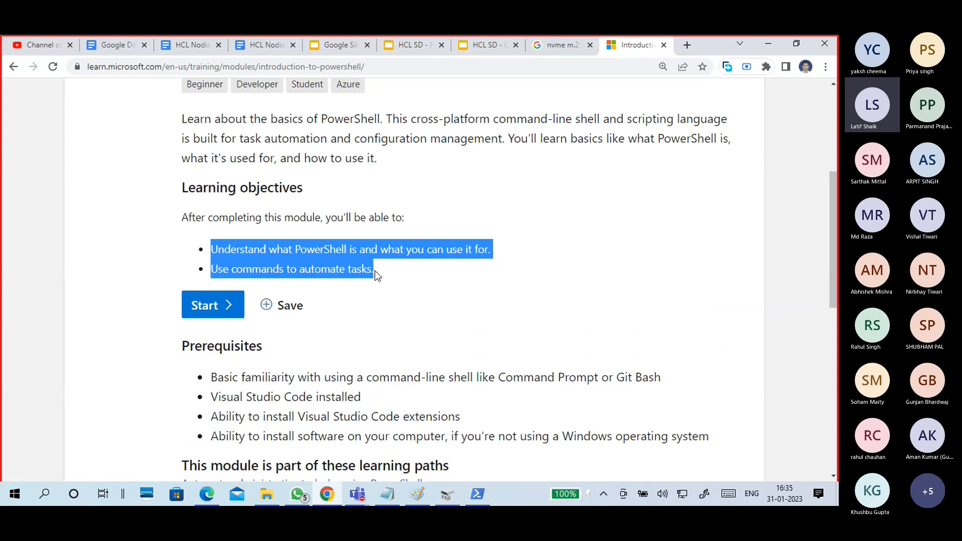
pyautogui.click(374, 271)
pyautogui.scroll(-10, 331, 321)
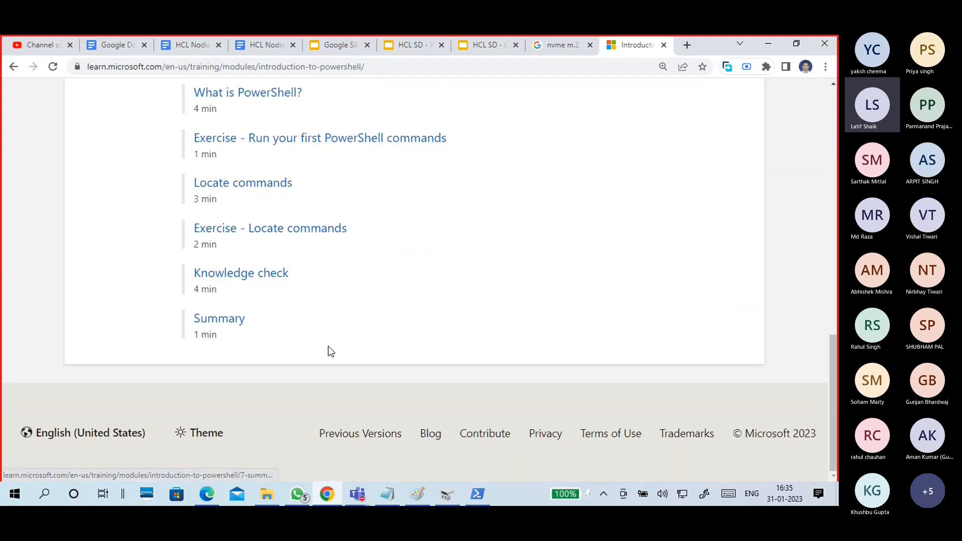
pyautogui.scroll(5, 311, 228)
pyautogui.scroll(-5, 311, 228)
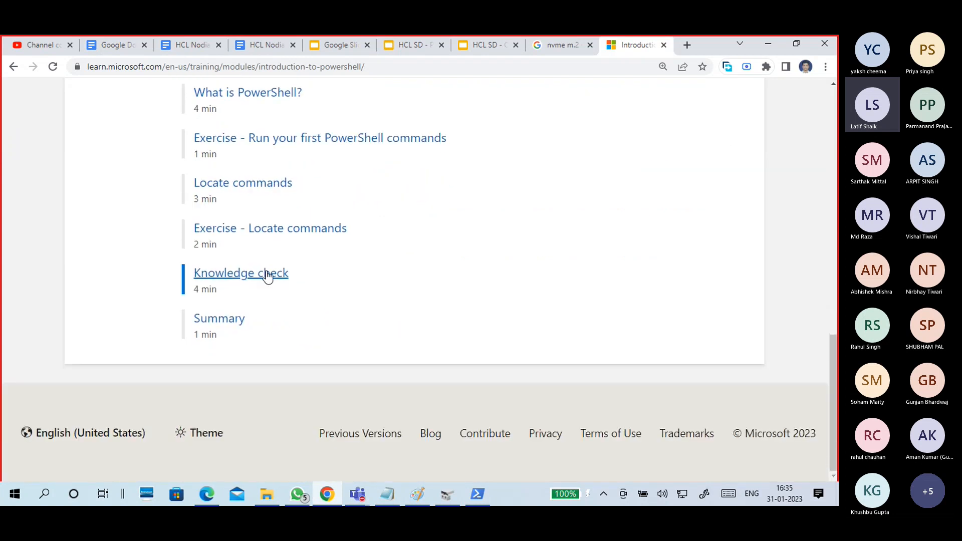
# - Open the "Automate administrative tasks by using PowerShell" learning path that the Introduction to PowerShell module belongs to
pyautogui.scroll(10, 233, 326)
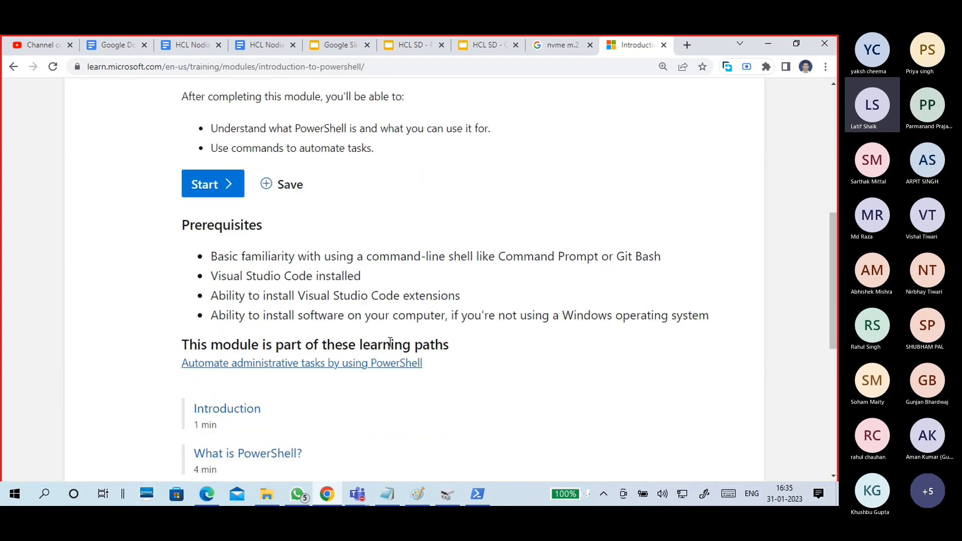
pyautogui.scroll(4, 386, 339)
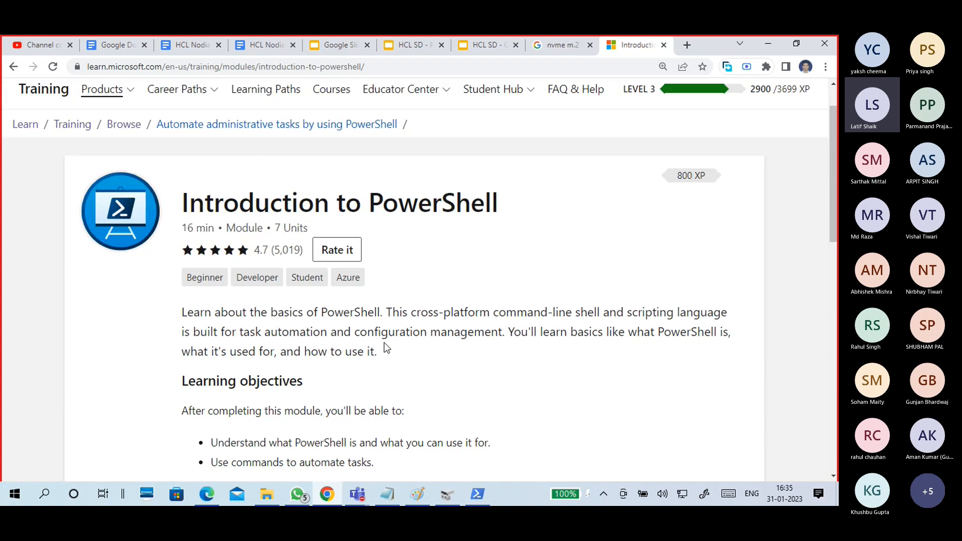
pyautogui.scroll(-5, 383, 342)
pyautogui.scroll(6, 384, 343)
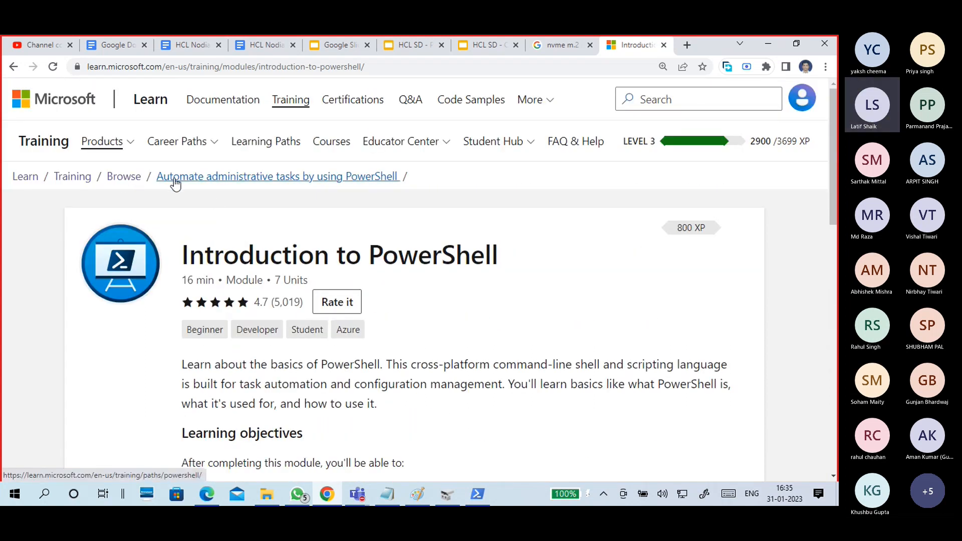
pyautogui.click(210, 181)
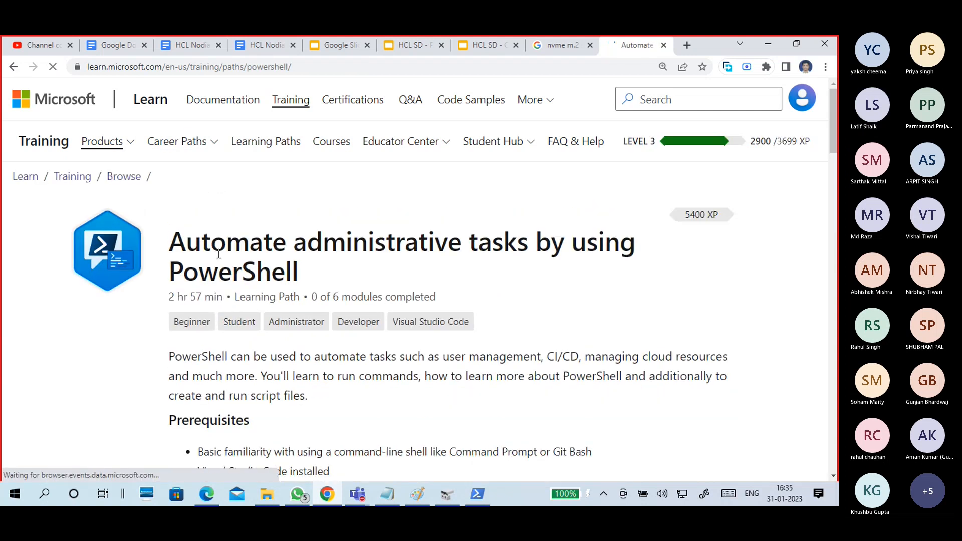
# - Review the modules included in the "Automate administrative tasks by using PowerShell" learning path, from its title through the final Azure module
pyautogui.moveTo(170, 235); pyautogui.dragTo(301, 279)
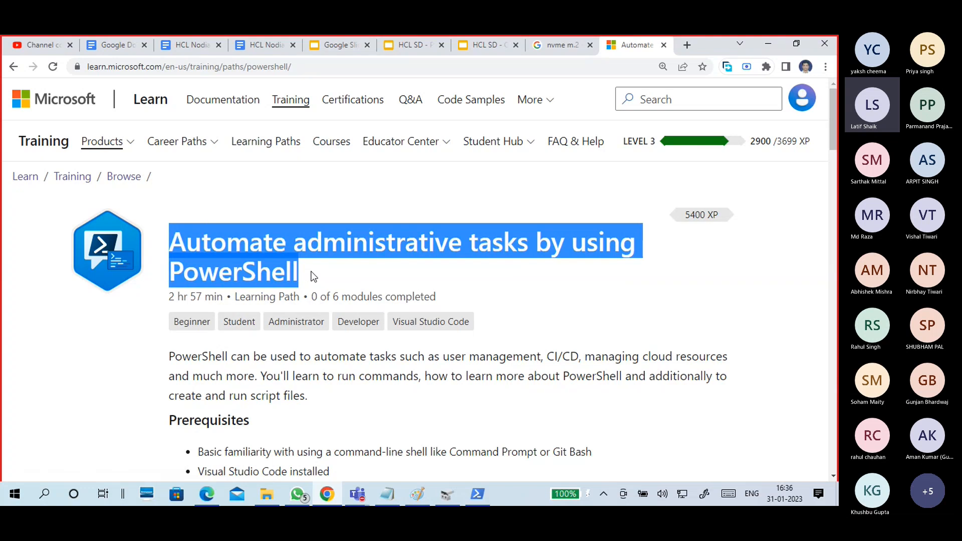
pyautogui.scroll(-10, 313, 276)
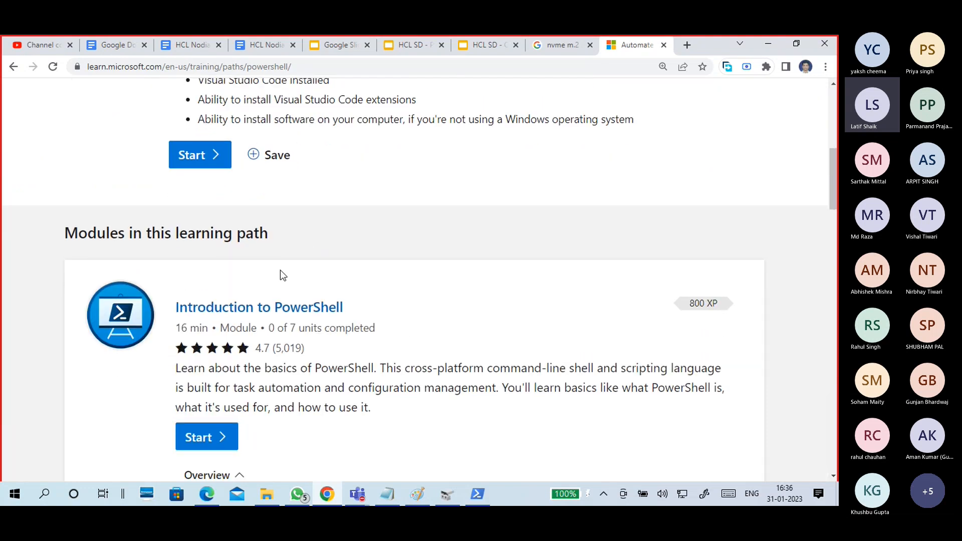
pyautogui.scroll(-10, 306, 313)
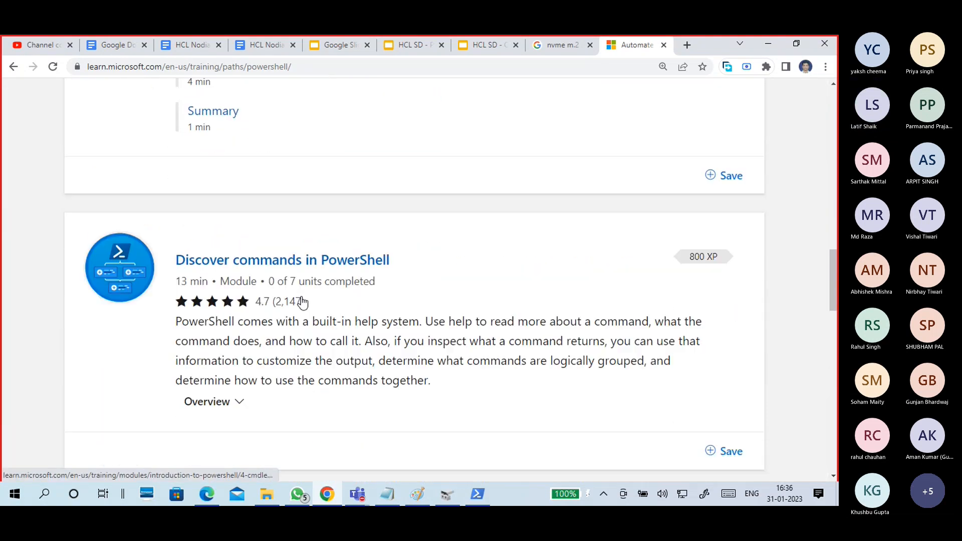
pyautogui.scroll(-5, 311, 308)
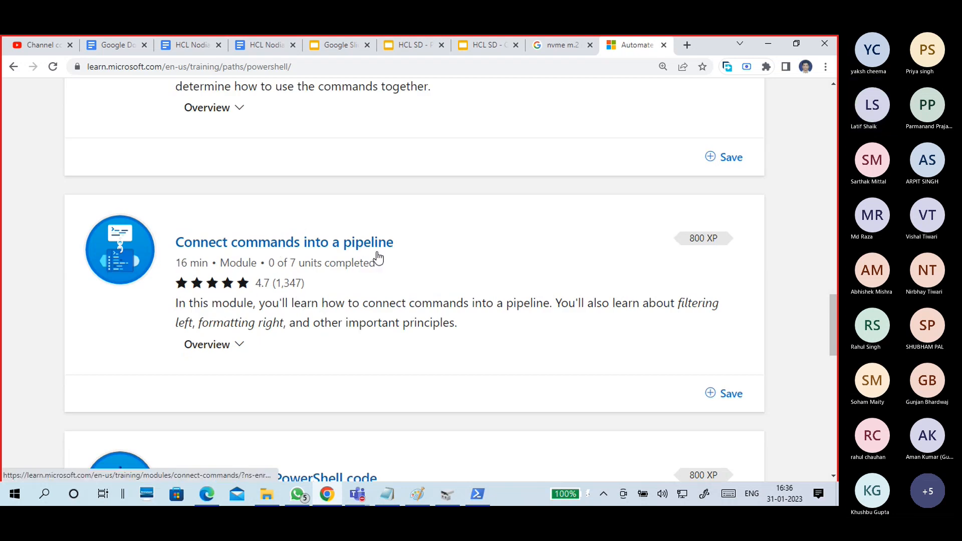
pyautogui.scroll(-5, 311, 316)
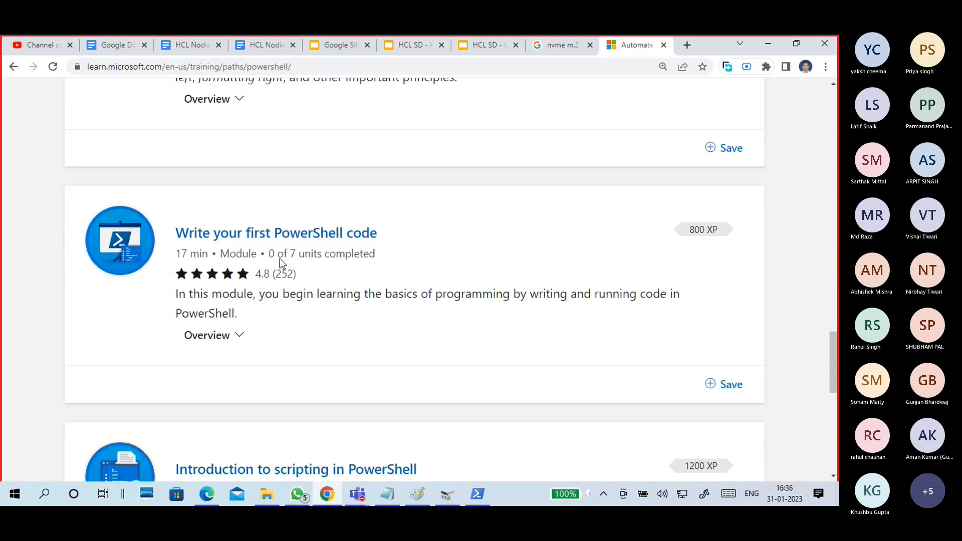
pyautogui.scroll(-10, 316, 325)
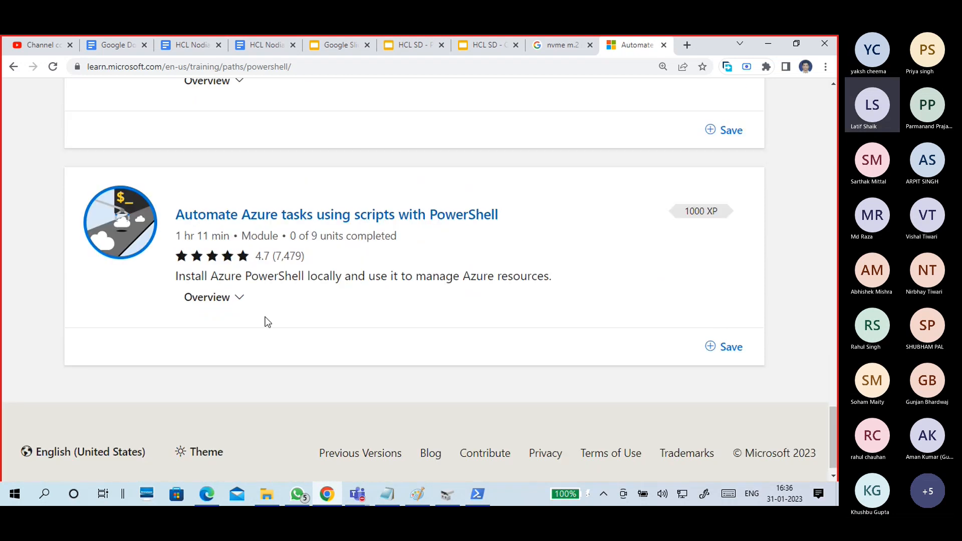
pyautogui.scroll(20, 342, 335)
pyautogui.moveTo(170, 243); pyautogui.dragTo(298, 274)
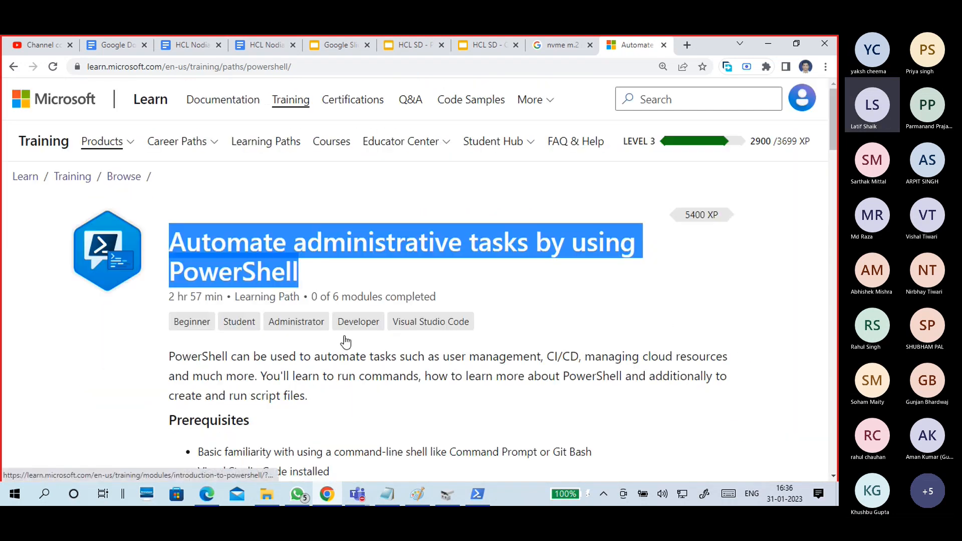
# - Open the Introduction to PowerShell module from the learning path's module list and start it
pyautogui.scroll(-5, 308, 300)
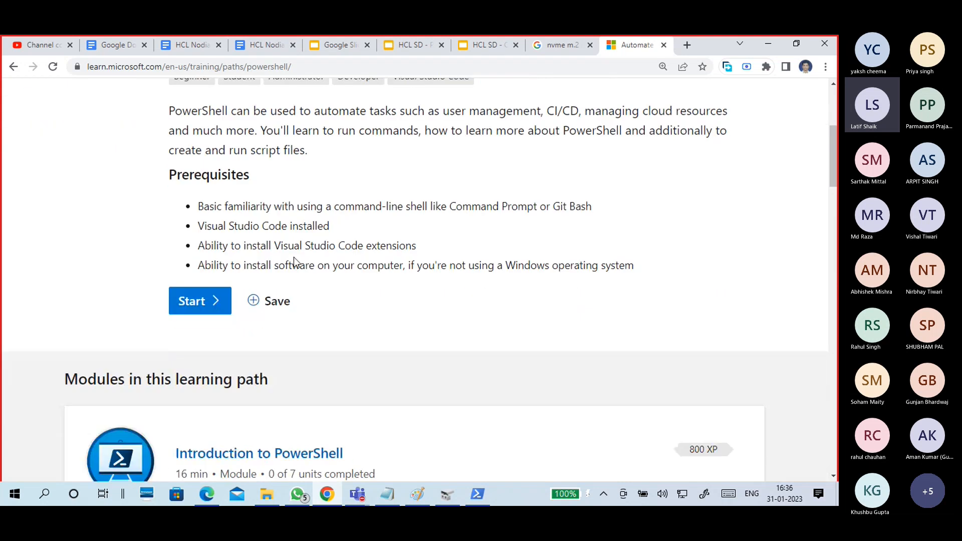
pyautogui.scroll(-4, 283, 258)
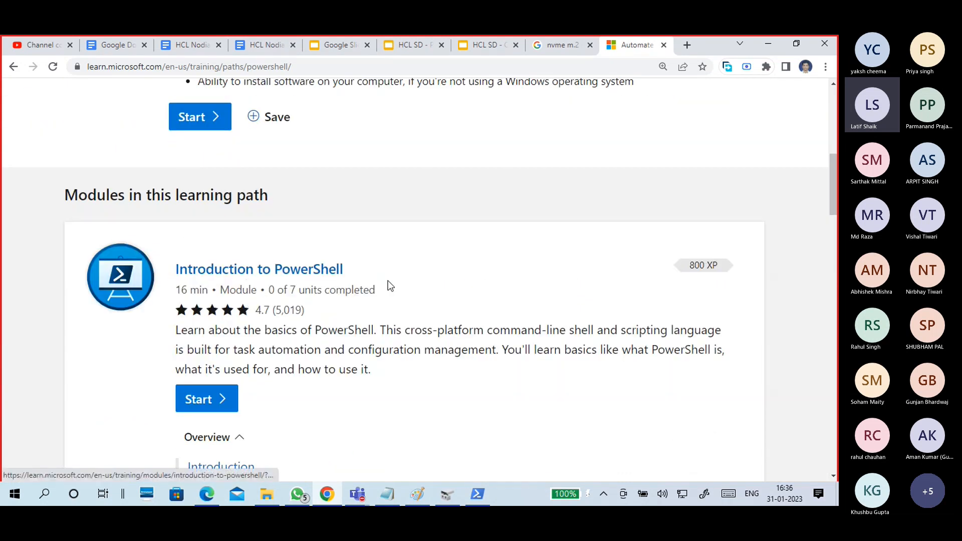
pyautogui.click(319, 274)
pyautogui.scroll(-5, 323, 291)
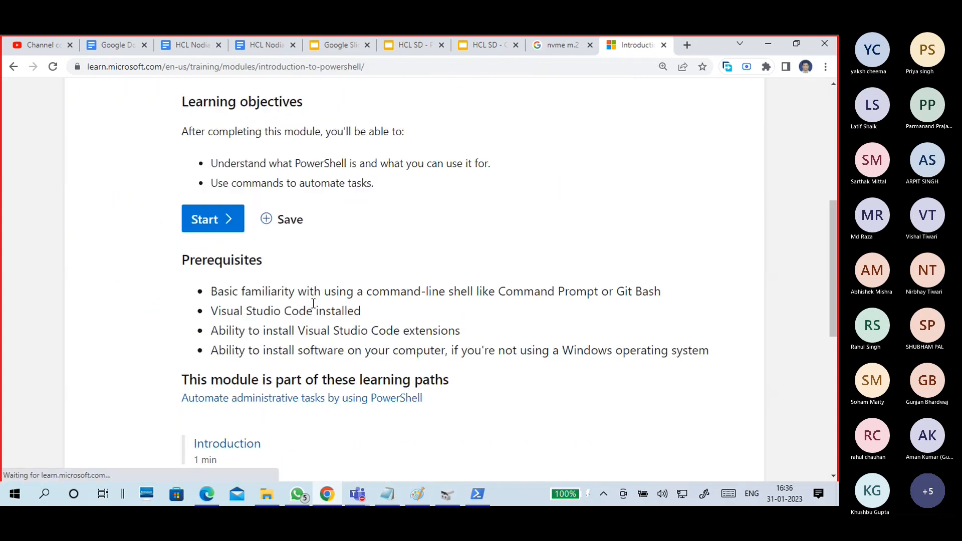
pyautogui.click(212, 221)
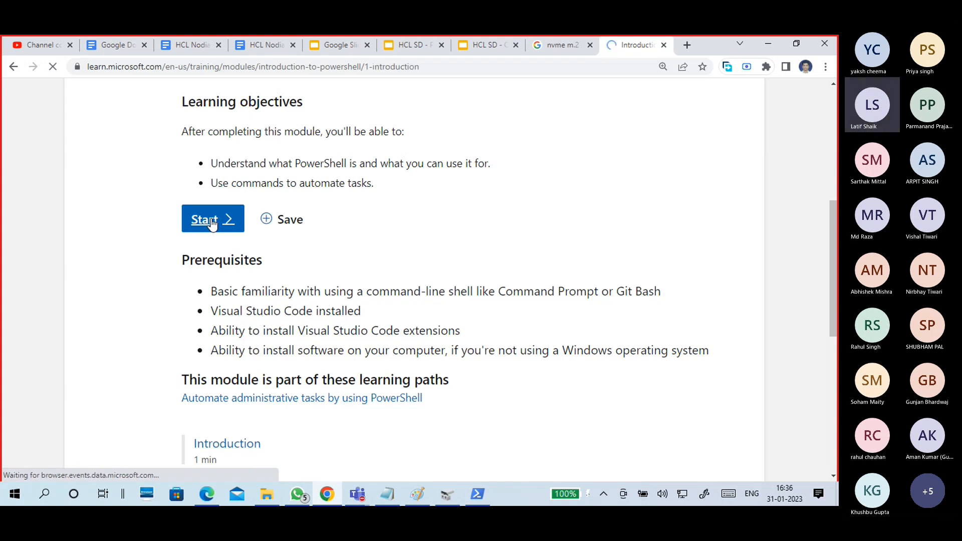
# - Read through the Introduction unit's objectives and prerequisites and continue to the "What is PowerShell?" unit
pyautogui.scroll(-8, 297, 299)
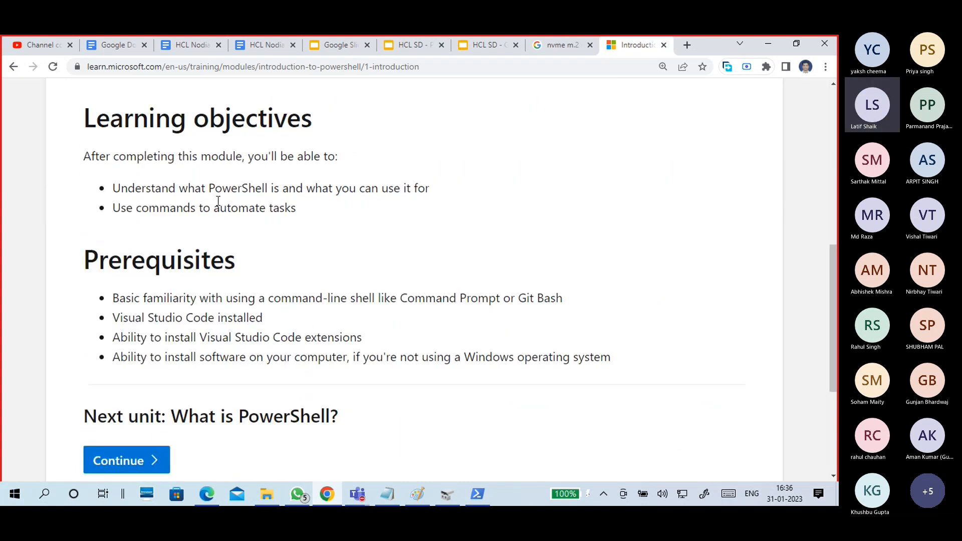
pyautogui.scroll(-2, 210, 210)
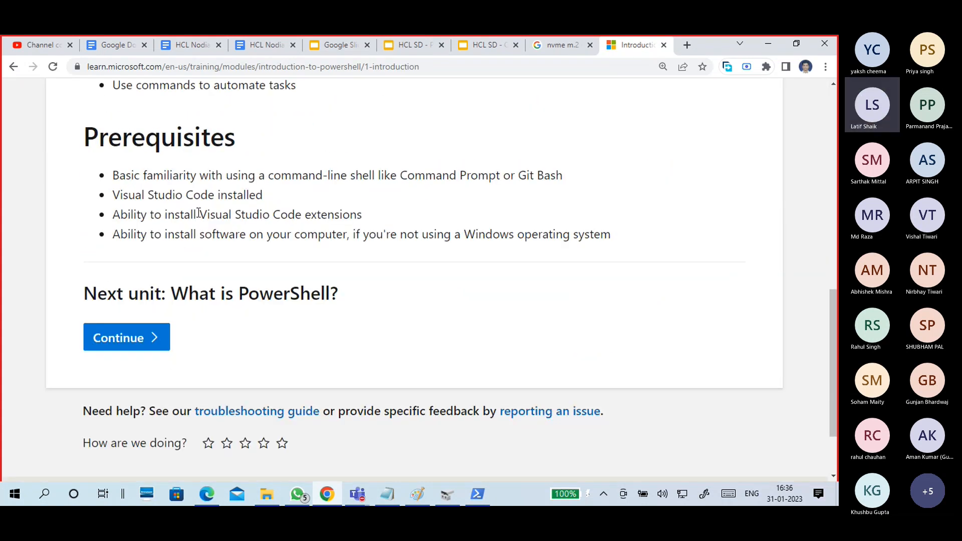
pyautogui.click(130, 340)
# - Skim the "What is PowerShell?" unit and continue to the "Exercise - Run your first PowerShell commands" unit
pyautogui.scroll(-3, 277, 260)
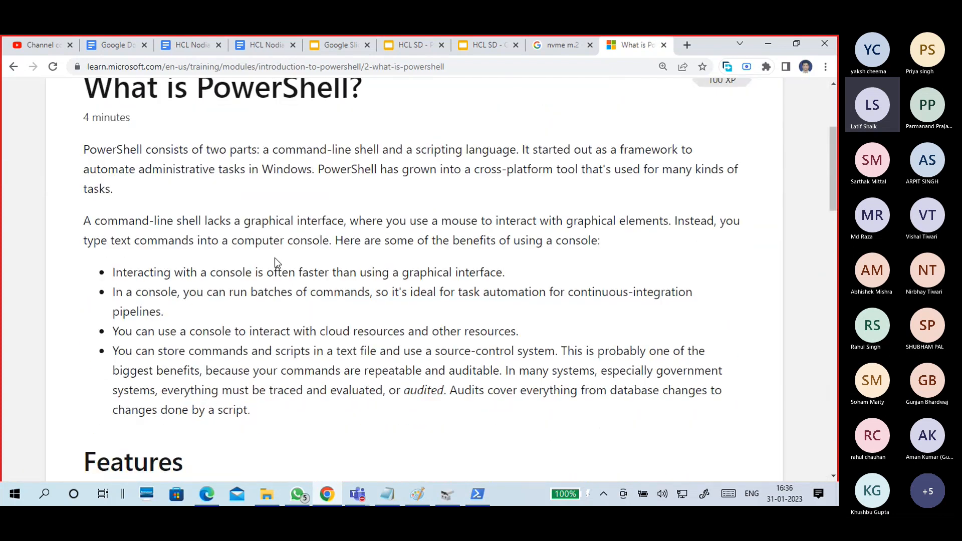
pyautogui.scroll(-8, 275, 257)
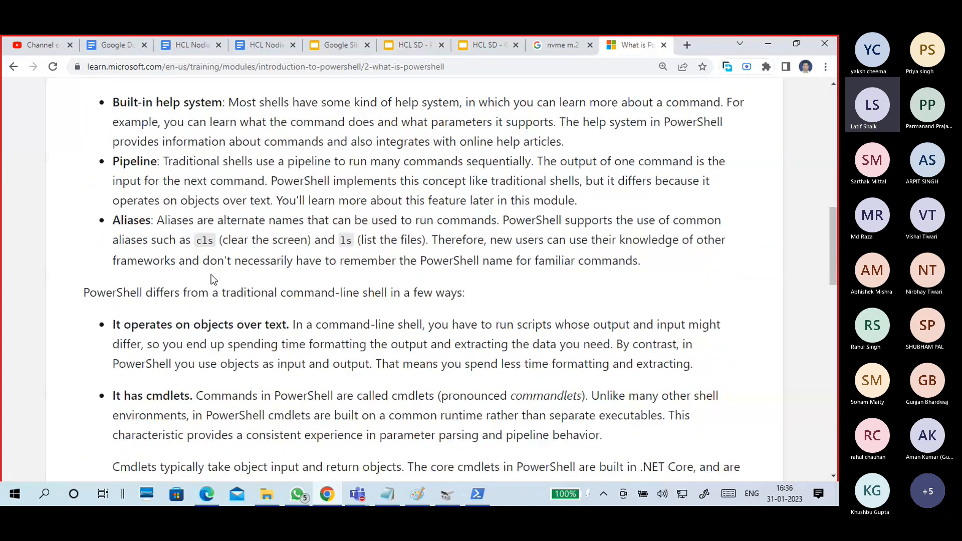
pyautogui.scroll(-16, 213, 278)
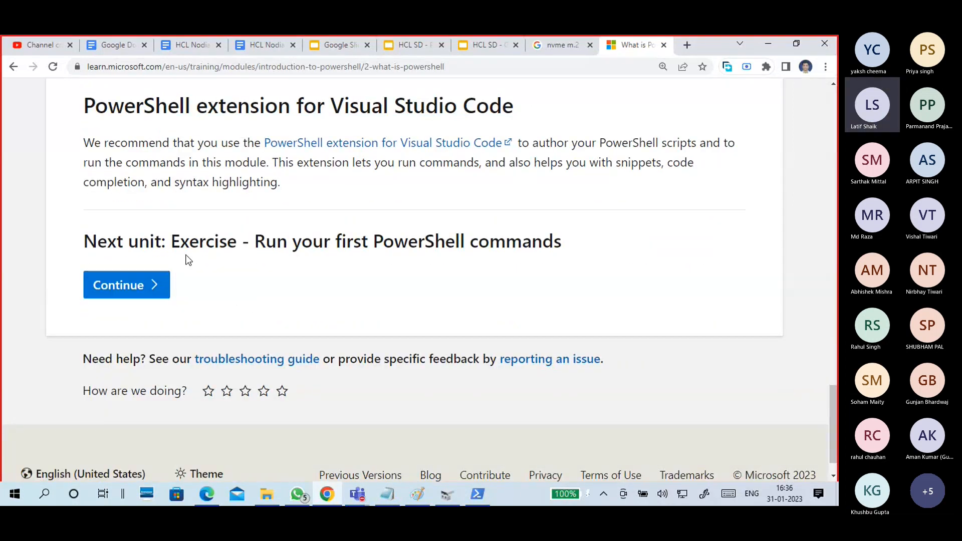
pyautogui.moveTo(172, 241); pyautogui.dragTo(511, 245)
pyautogui.click(320, 260)
pyautogui.click(124, 293)
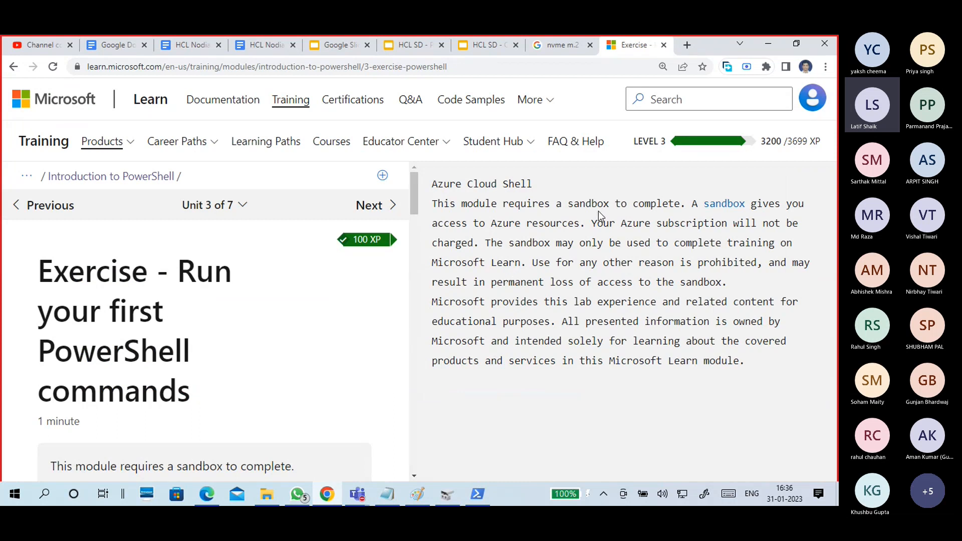
# - Review the exercise unit's sandbox activation section, the $PSVersionTable command with its sample output, and the next unit
pyautogui.scroll(-10, 284, 304)
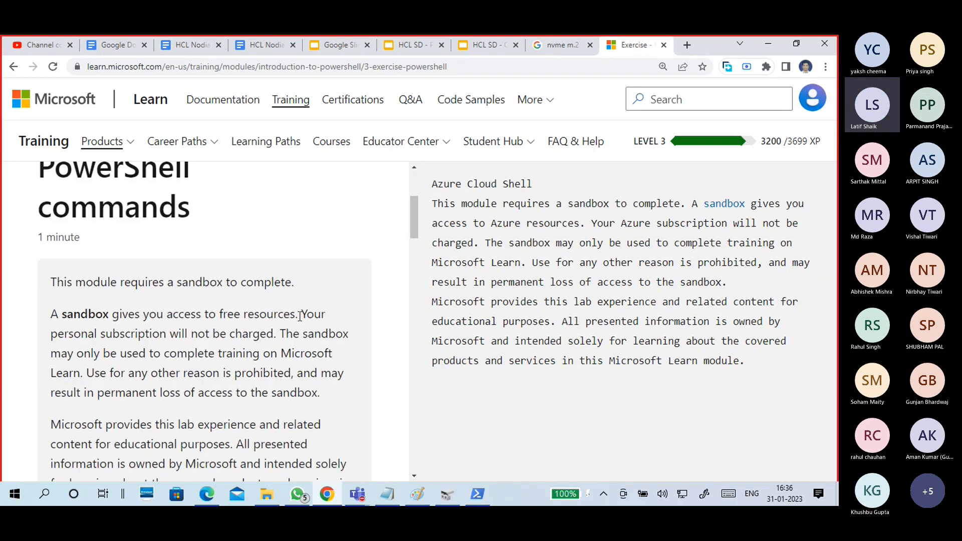
pyautogui.scroll(3, 330, 304)
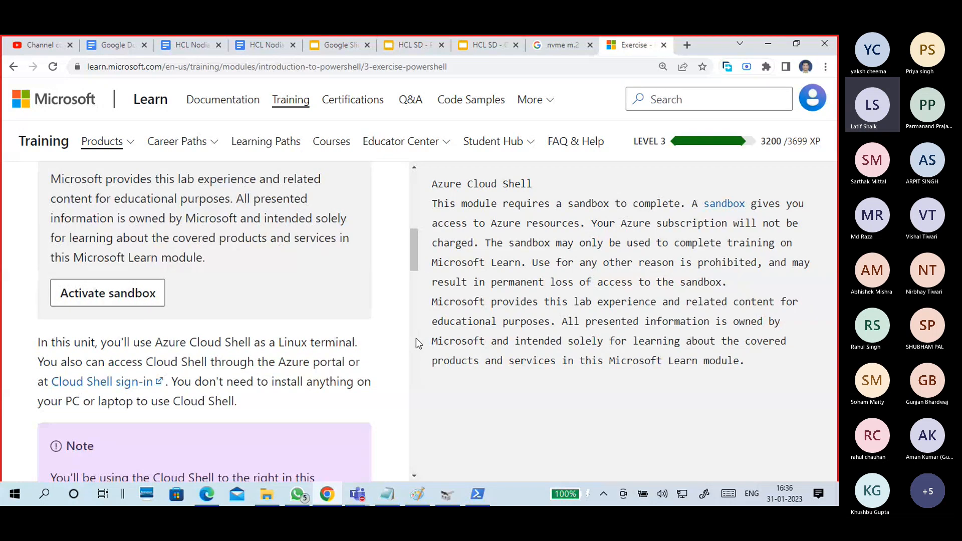
pyautogui.scroll(-10, 416, 338)
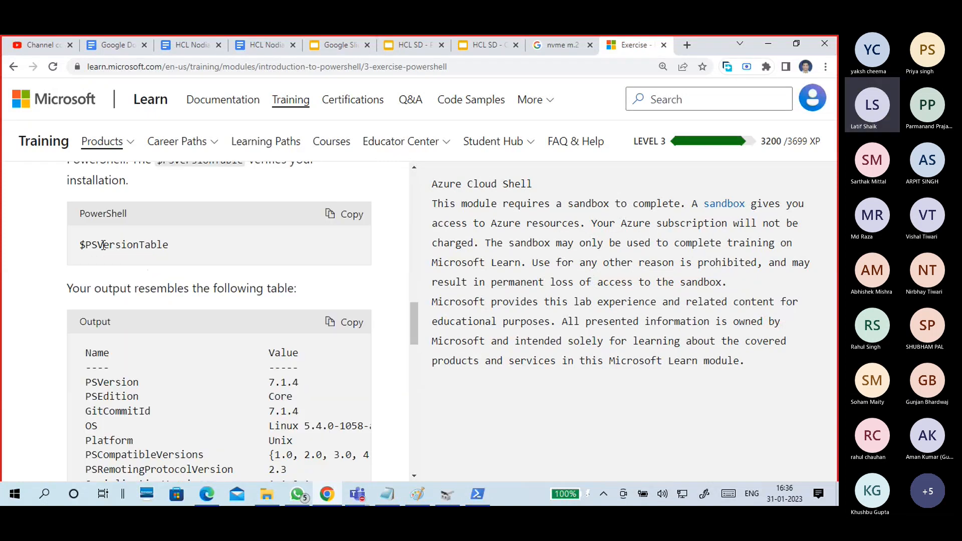
pyautogui.moveTo(86, 245); pyautogui.dragTo(172, 257)
pyautogui.scroll(-12, 231, 308)
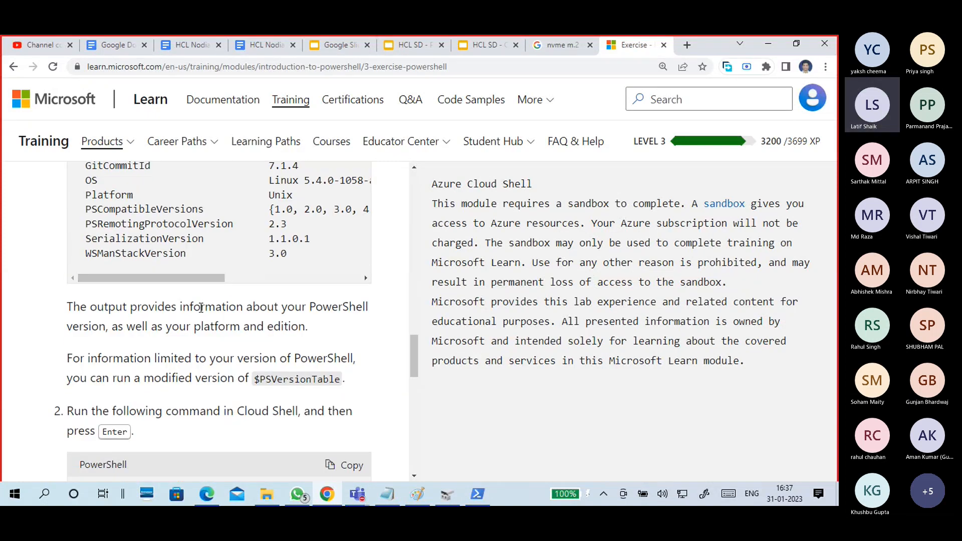
pyautogui.scroll(-3, 237, 327)
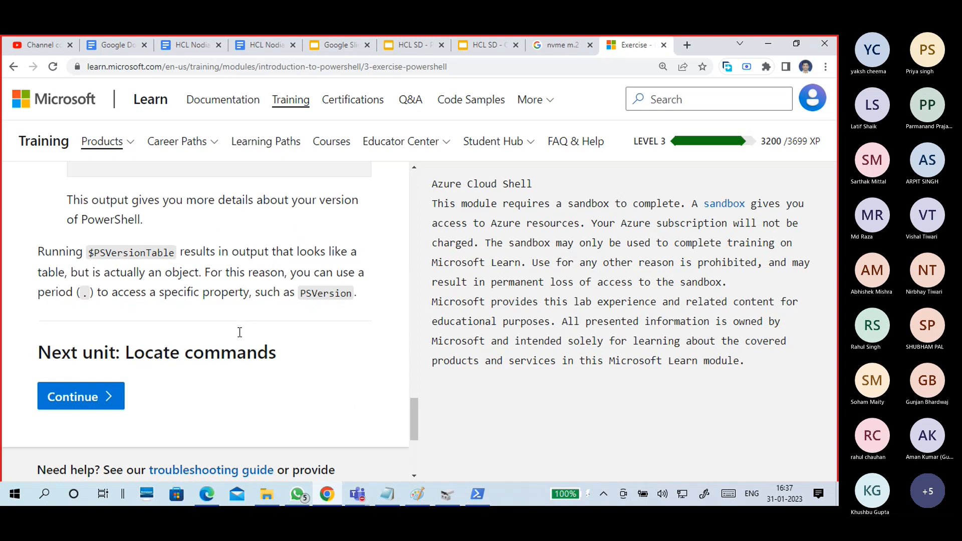
pyautogui.scroll(20, 264, 261)
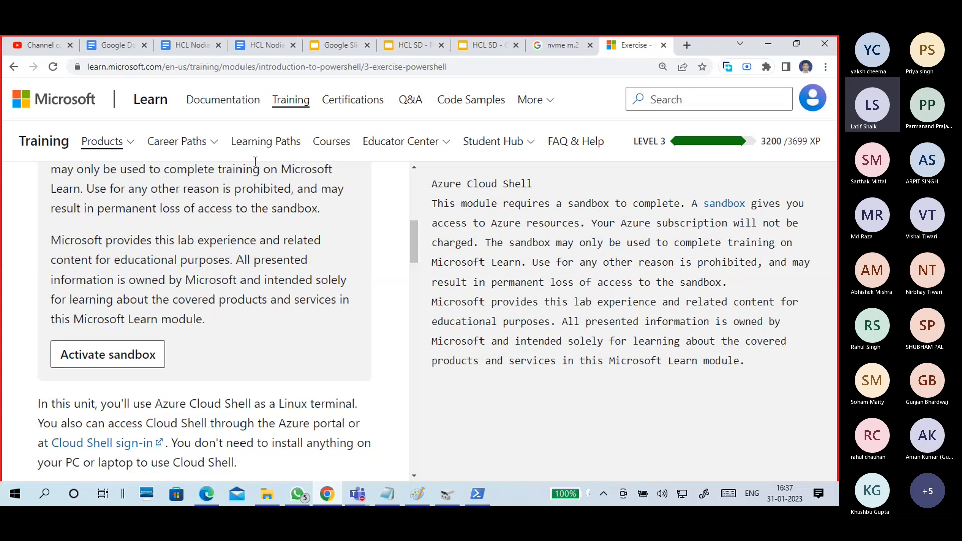
# - Return to the Microsoft Learn home page and open the signed-in account's profile
pyautogui.click(160, 107)
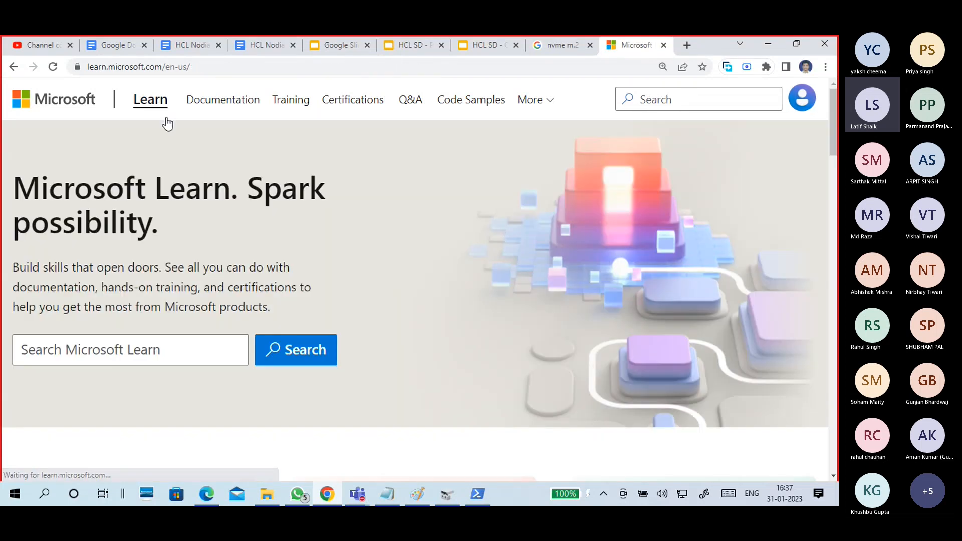
pyautogui.scroll(-5, 233, 243)
pyautogui.scroll(5, 266, 244)
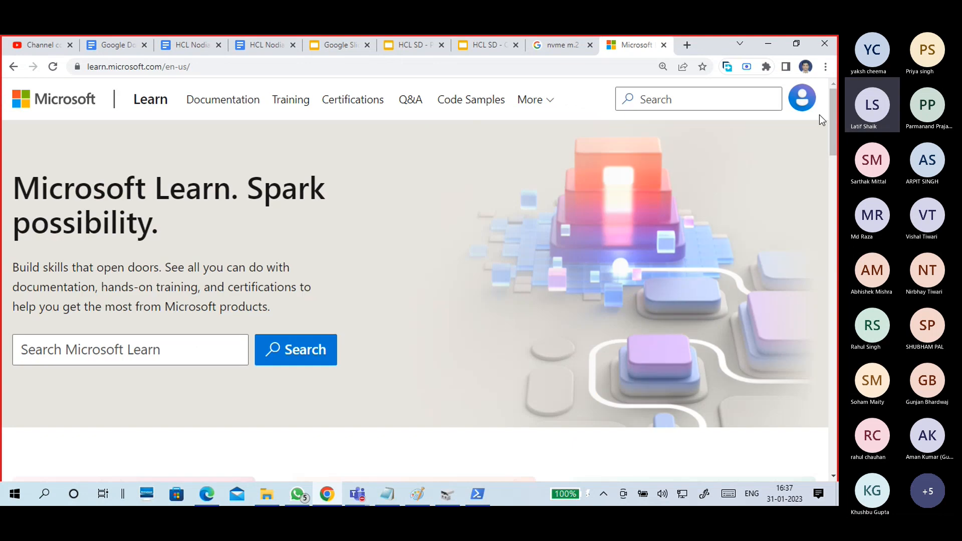
pyautogui.click(802, 105)
pyautogui.click(681, 201)
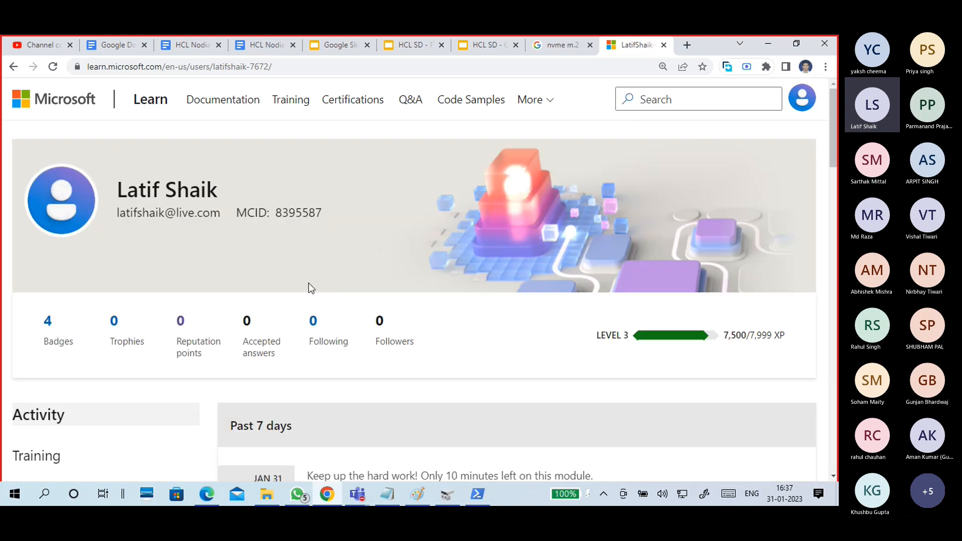
# - Examine the profile's activity from the past 7 days, including module progress and earned badges
pyautogui.scroll(-5, 311, 288)
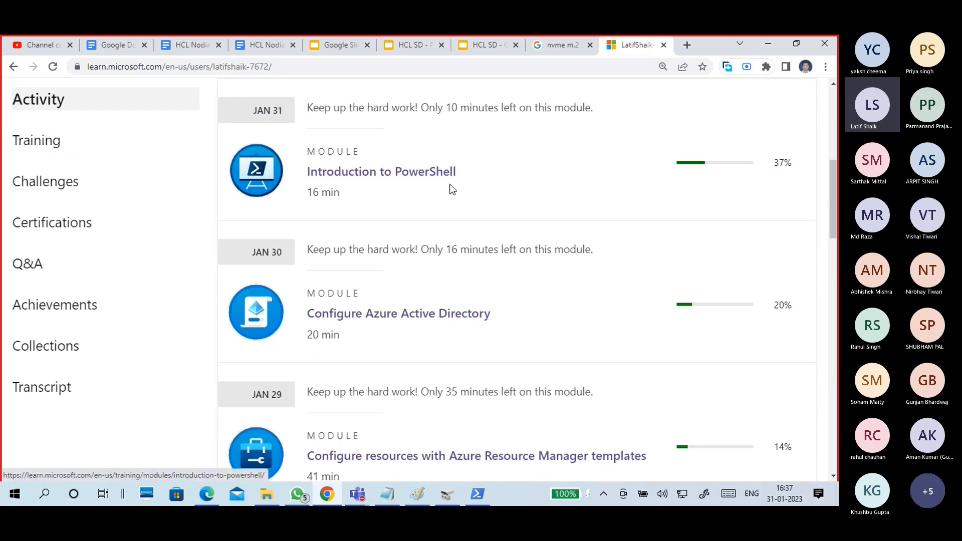
pyautogui.scroll(-1, 477, 255)
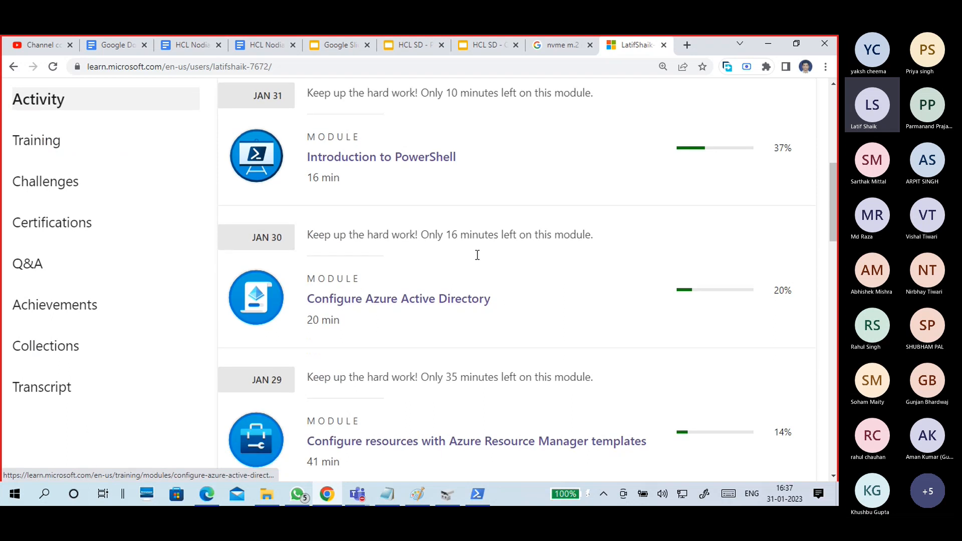
pyautogui.scroll(-2, 477, 255)
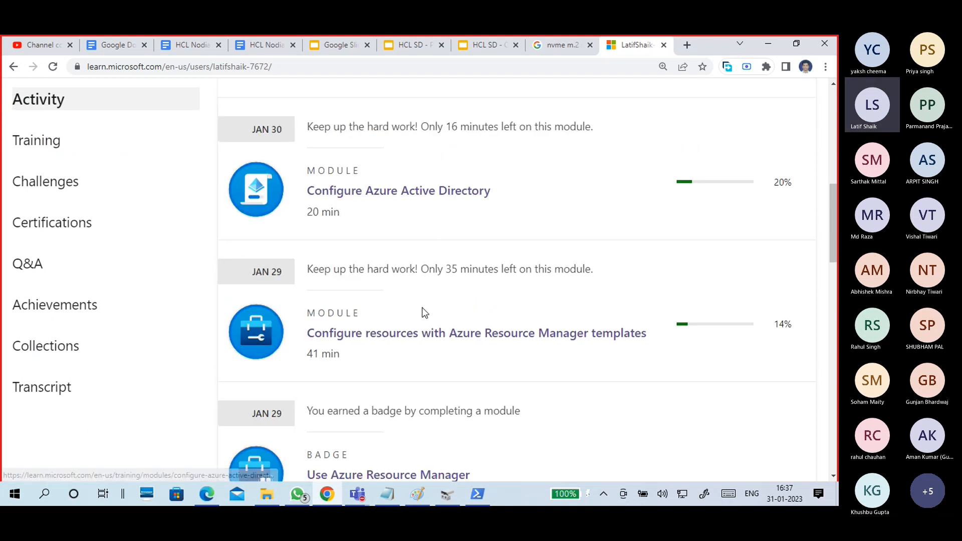
pyautogui.scroll(-1, 429, 320)
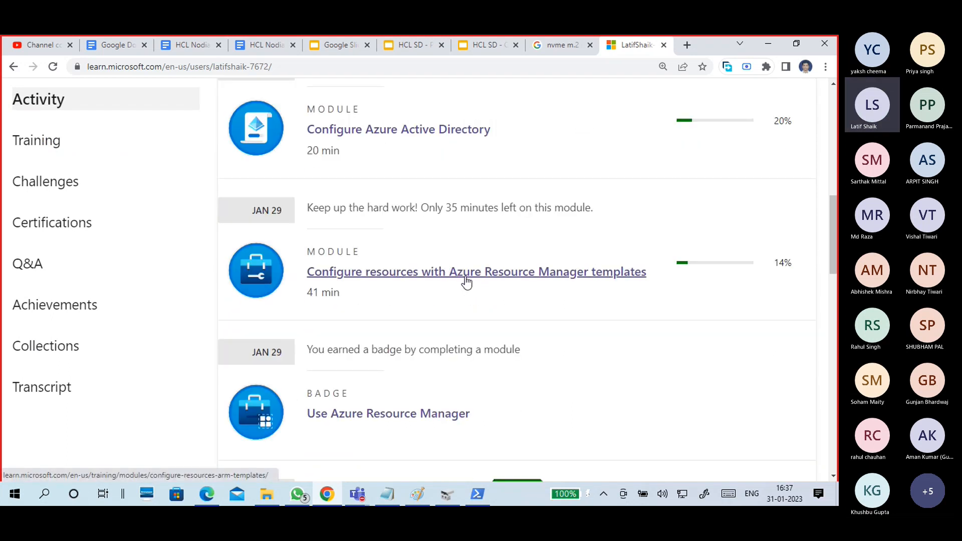
pyautogui.scroll(-3, 432, 304)
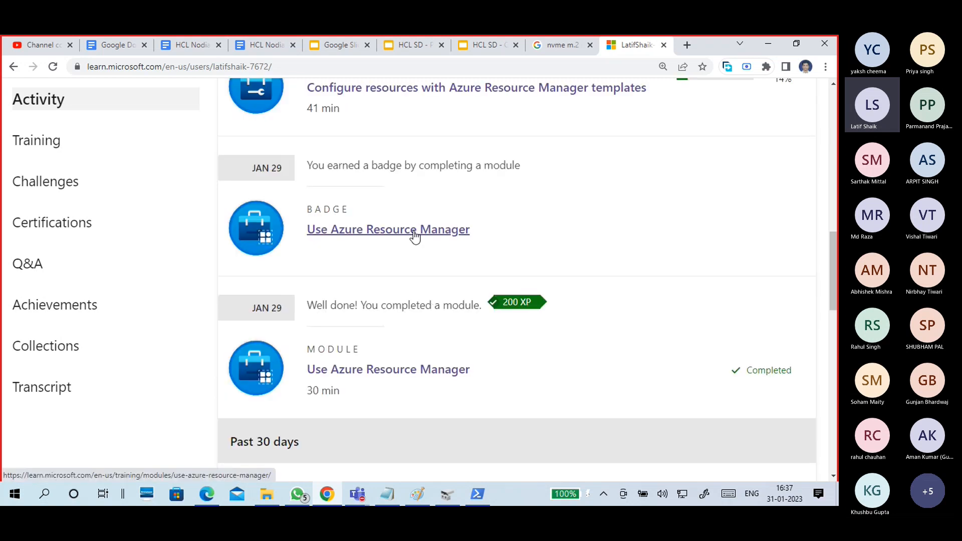
# - Open the profile's achievements from the badges count and show the badges earned under Modules, Courses & More
pyautogui.scroll(10, 386, 322)
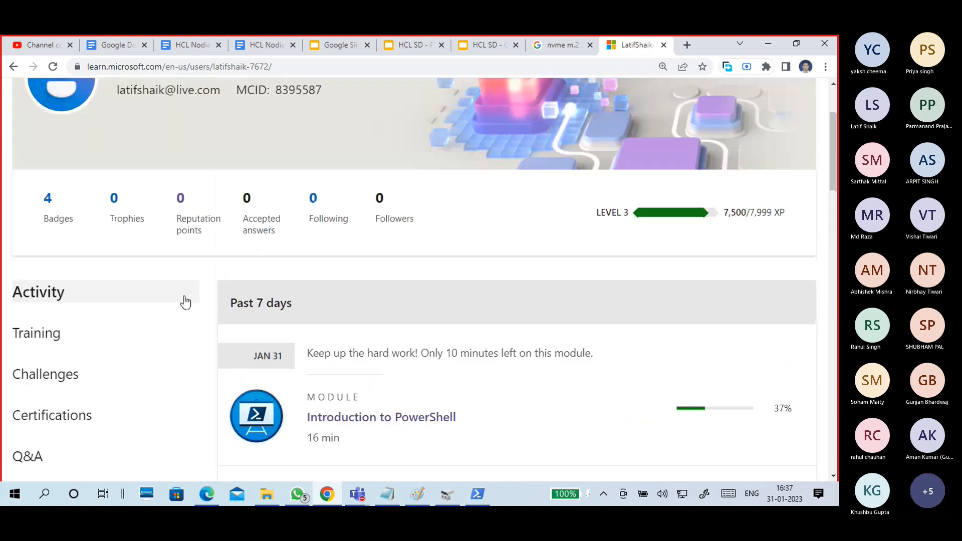
pyautogui.click(47, 200)
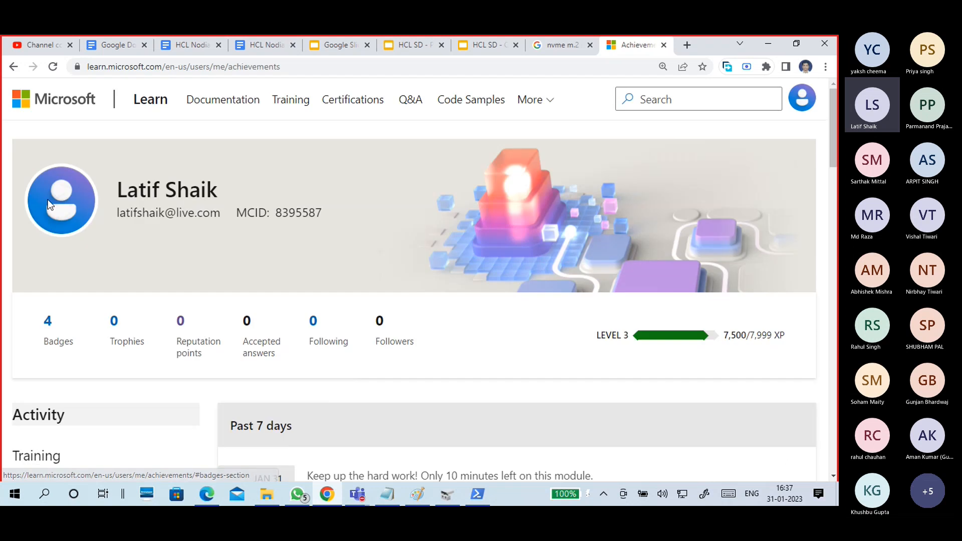
pyautogui.scroll(-4, 466, 295)
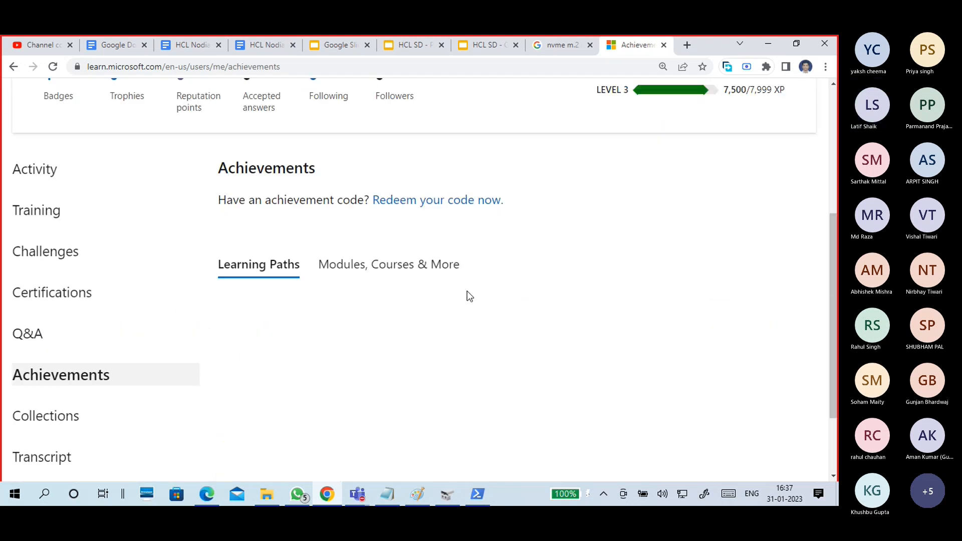
pyautogui.click(423, 279)
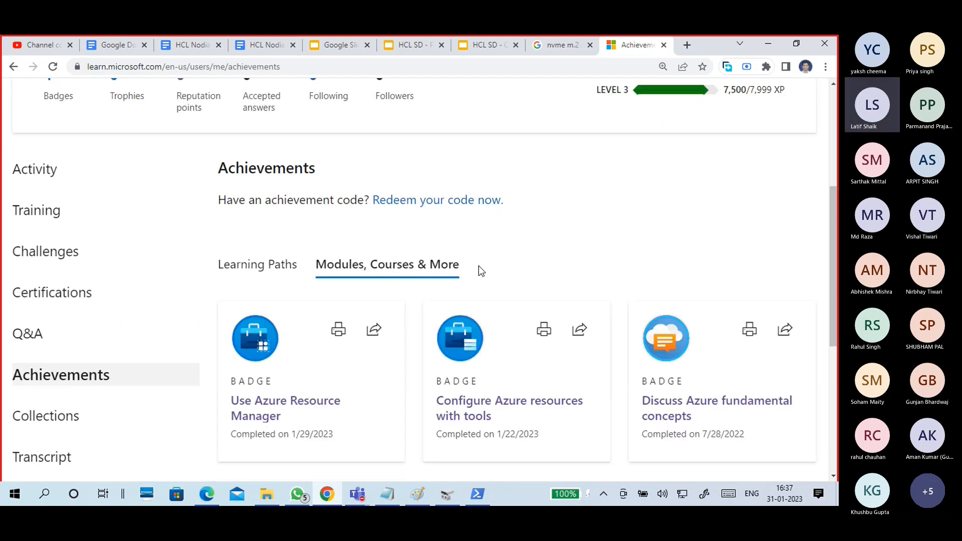
pyautogui.scroll(-2, 479, 265)
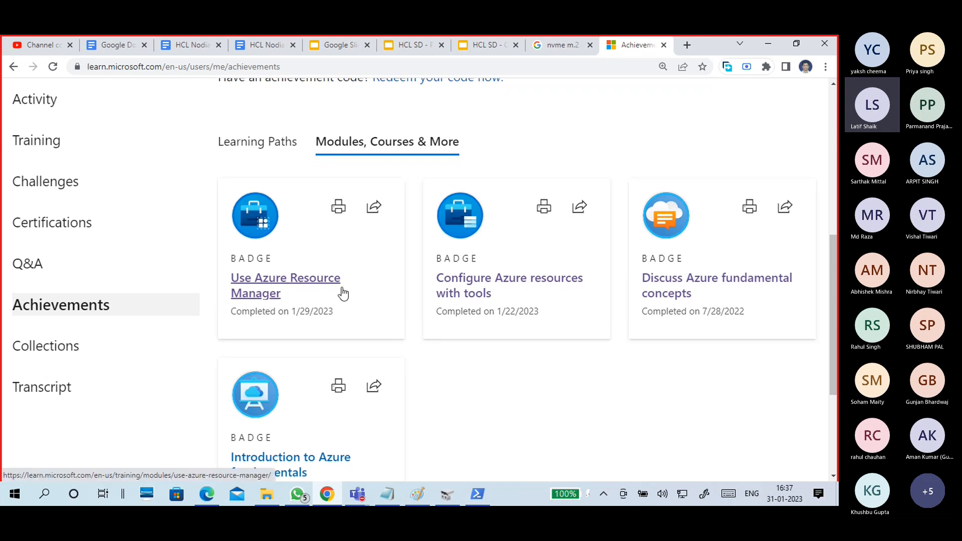
# - View the sharing options of the "Use Azure Resource Manager" badge and close them without sharing
pyautogui.click(373, 206)
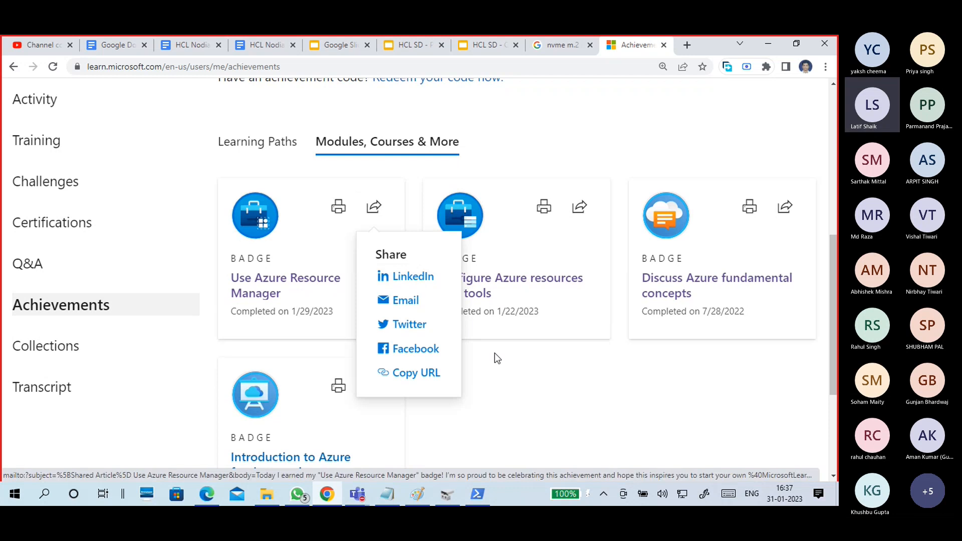
pyautogui.click(502, 362)
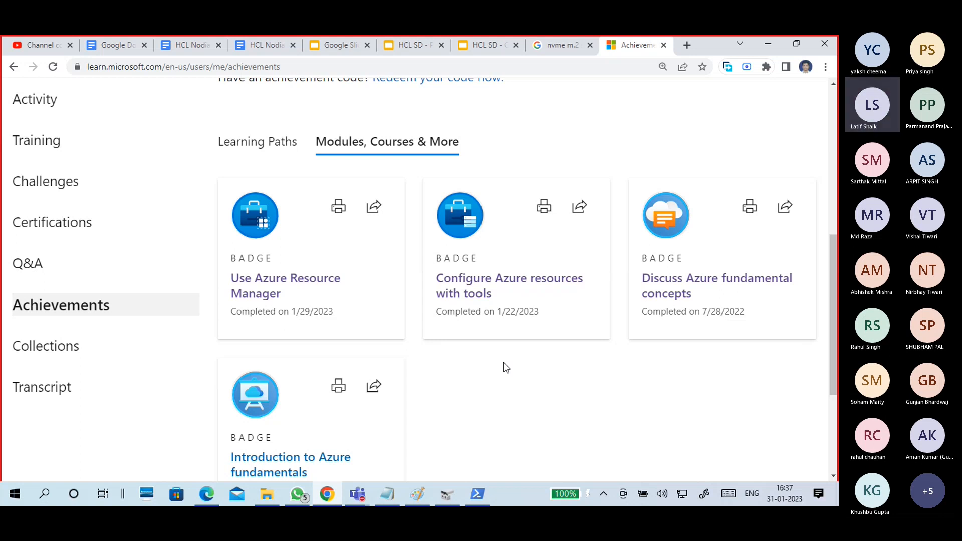
pyautogui.scroll(6, 503, 362)
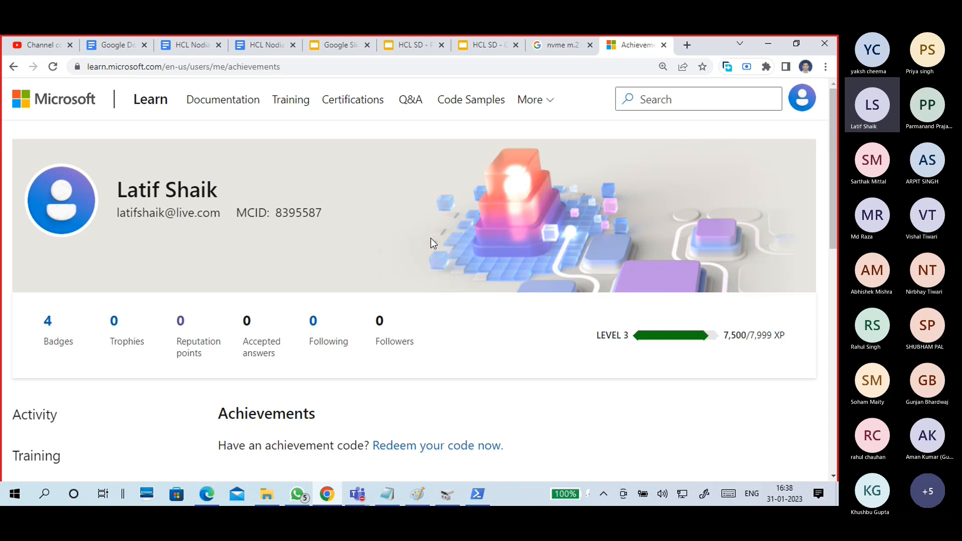
# - Switch to YouTube Studio to view the channel's playlists, including Free Courses, and return to the Microsoft Learn achievements
pyautogui.click(30, 41)
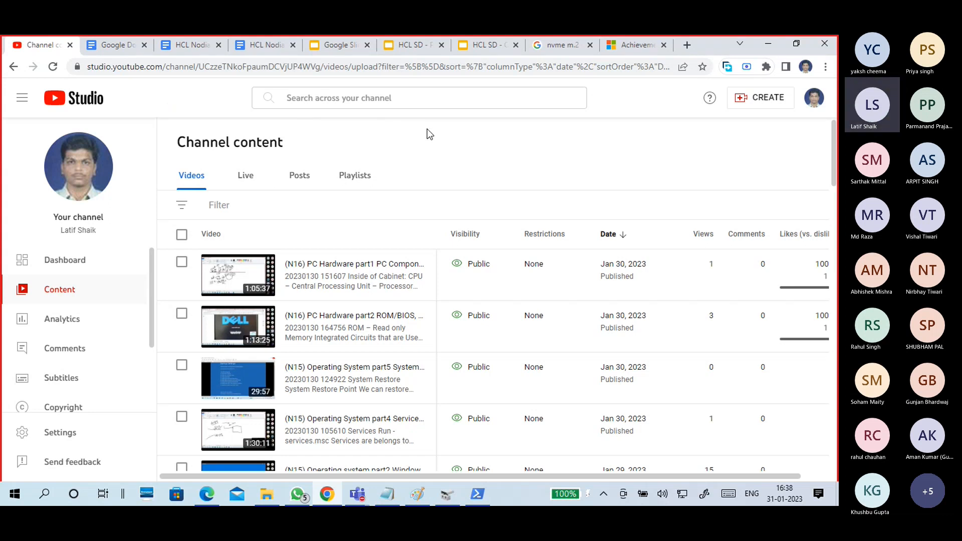
pyautogui.click(355, 176)
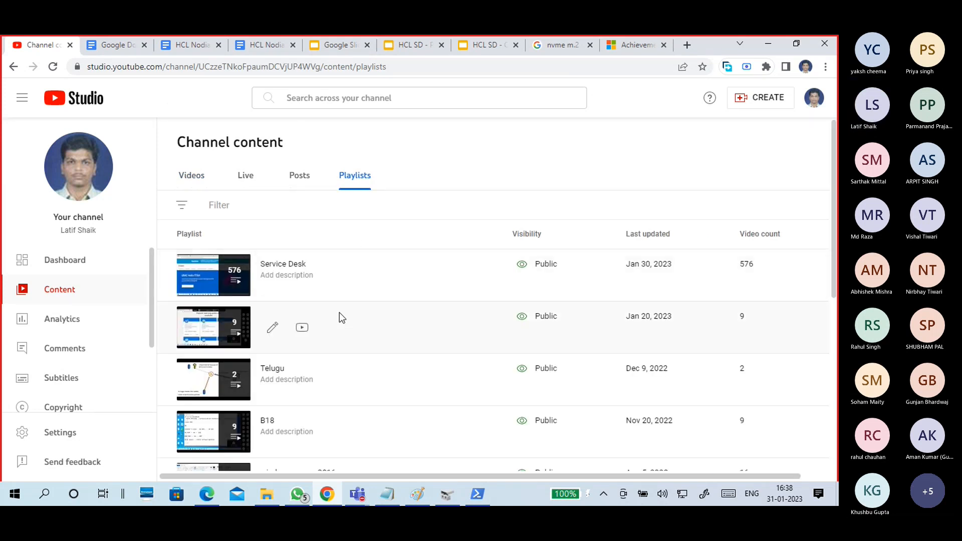
pyautogui.scroll(-2, 331, 303)
pyautogui.scroll(3, 278, 210)
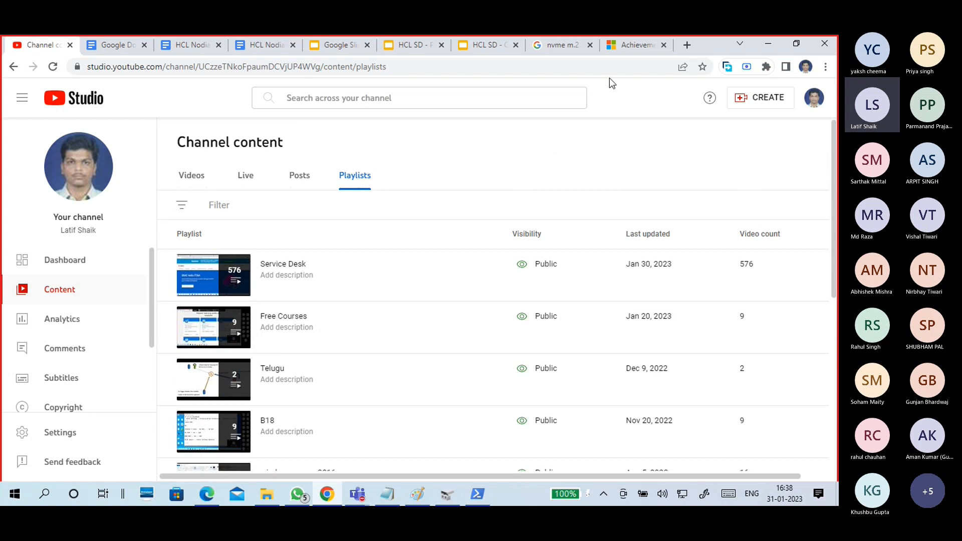
pyautogui.click(627, 45)
pyautogui.scroll(-5, 391, 261)
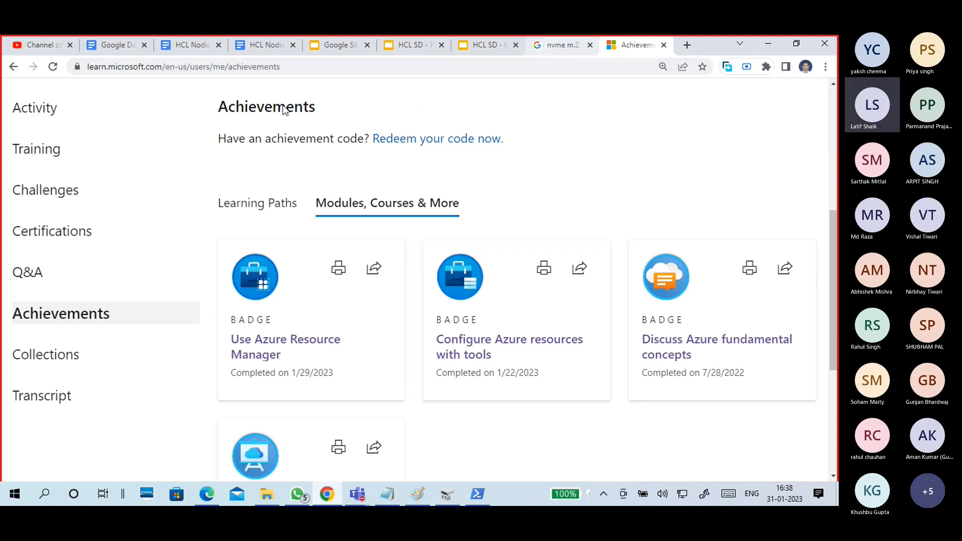
# - Switch to Windows PowerShell, maximize its window and run Get-Disk to list the disks
pyautogui.click(181, 44)
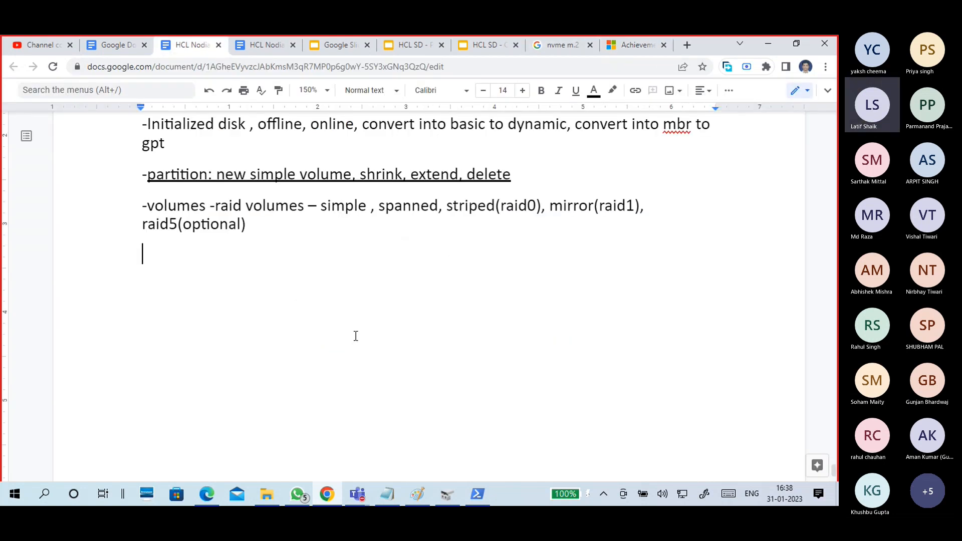
pyautogui.click(473, 493)
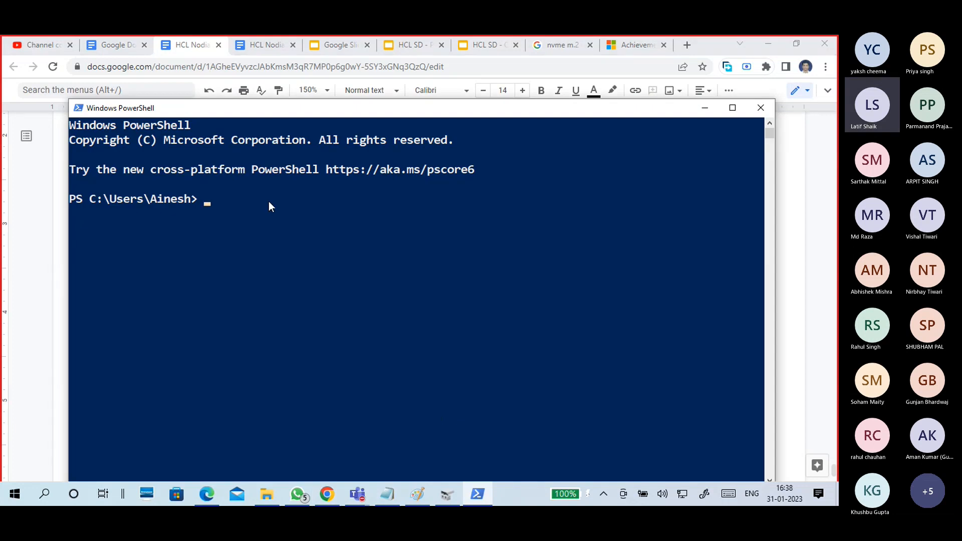
pyautogui.write('get-di')
pyautogui.press('Tab')
pyautogui.click(732, 107)
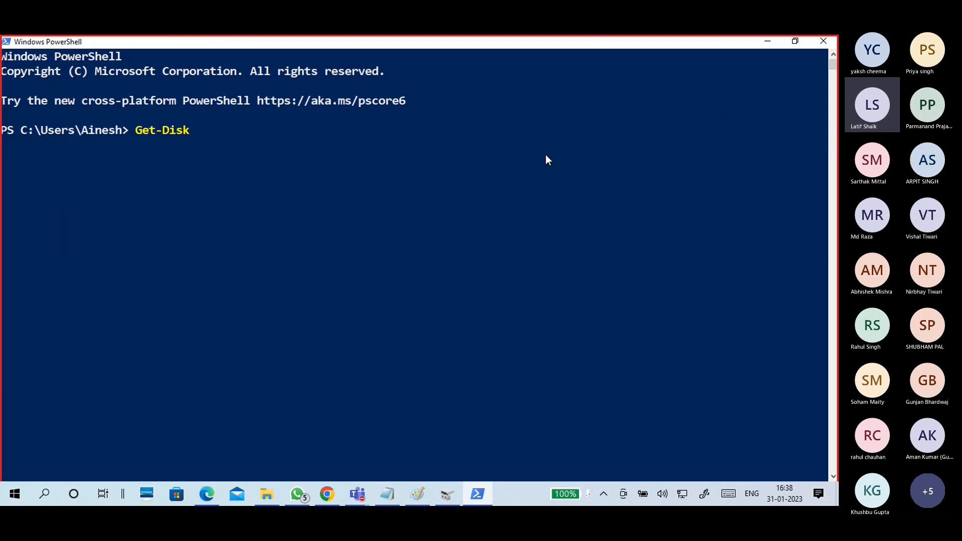
pyautogui.press('Return')
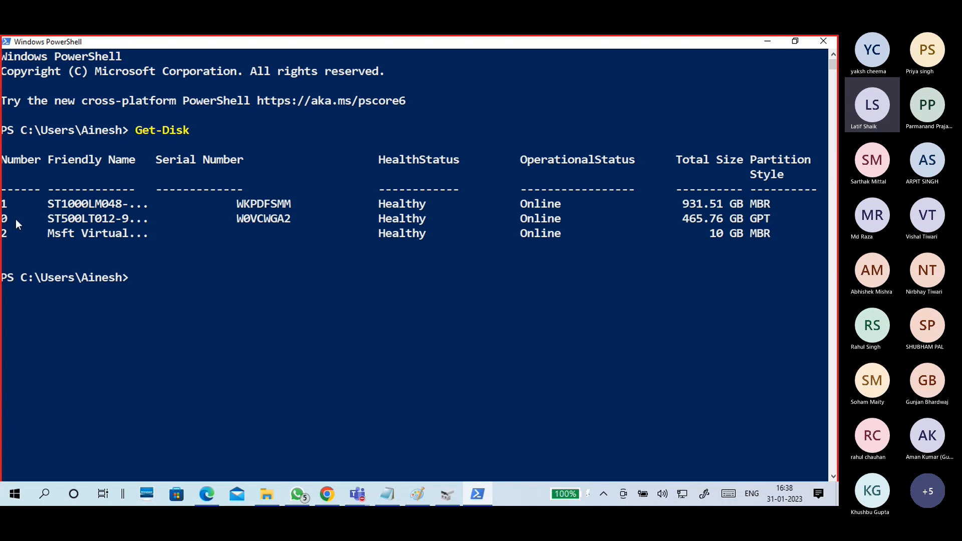
# - Highlight the partition styles of disks 0, 1 and 2 in the Get-Disk output and minimize PowerShell
pyautogui.moveTo(682, 218); pyautogui.dragTo(740, 224)
pyautogui.click(754, 219)
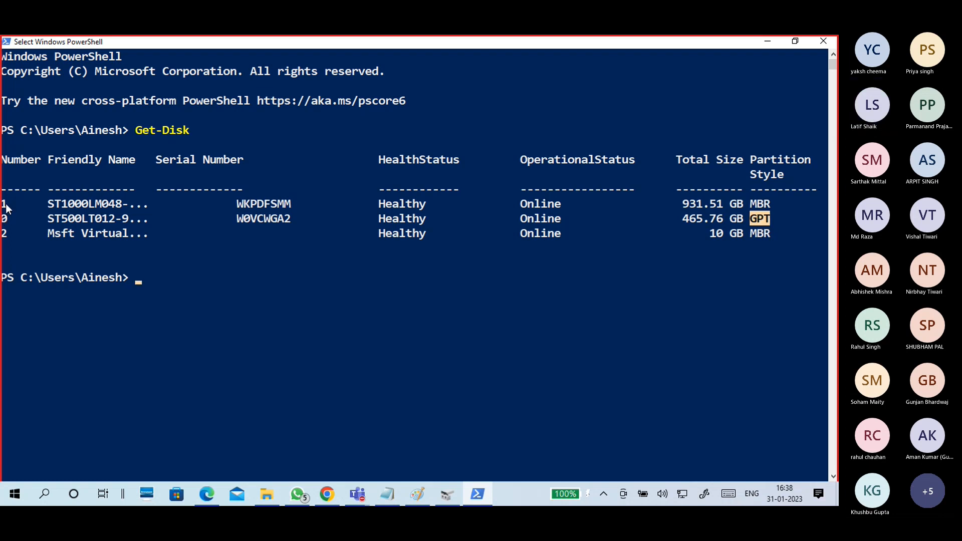
pyautogui.moveTo(5, 203); pyautogui.dragTo(617, 206)
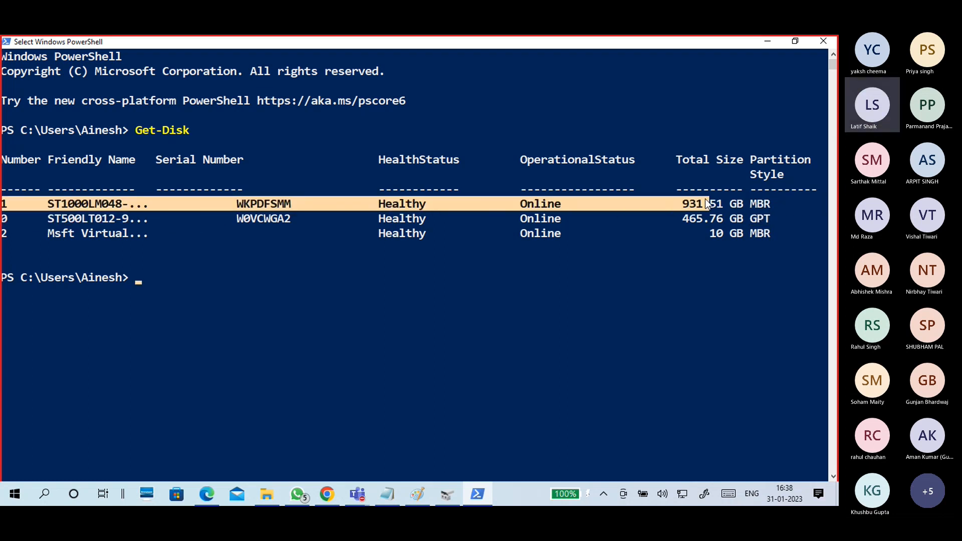
pyautogui.moveTo(704, 199); pyautogui.dragTo(758, 205)
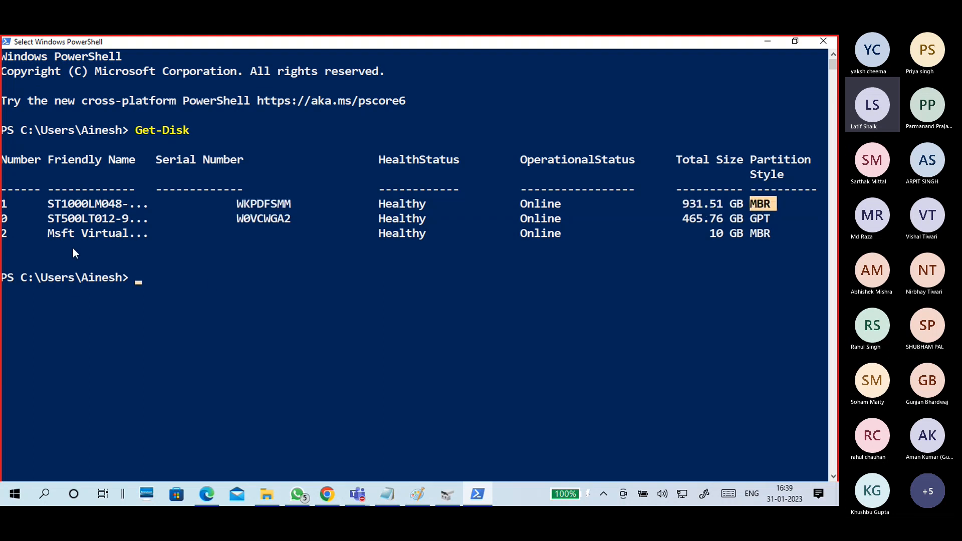
pyautogui.moveTo(8, 239); pyautogui.dragTo(774, 236)
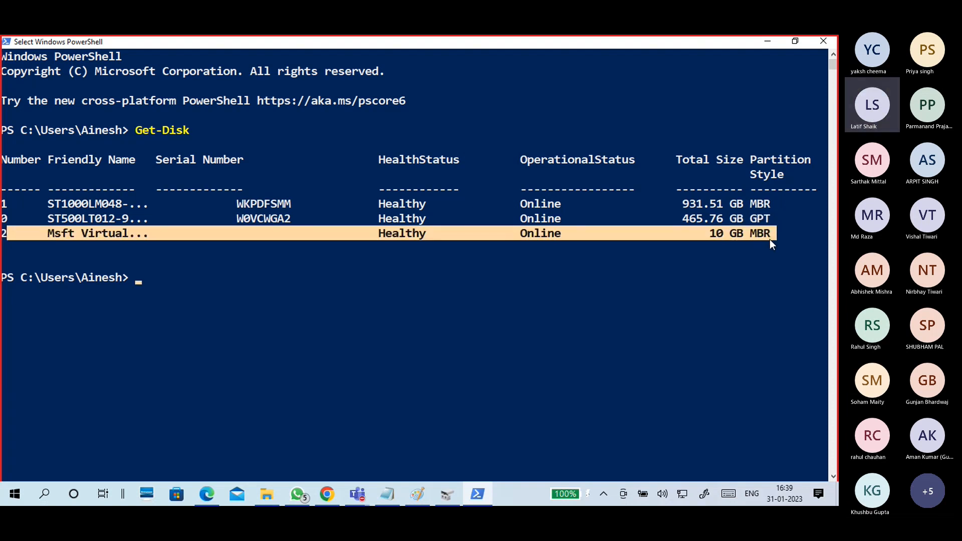
pyautogui.click(767, 41)
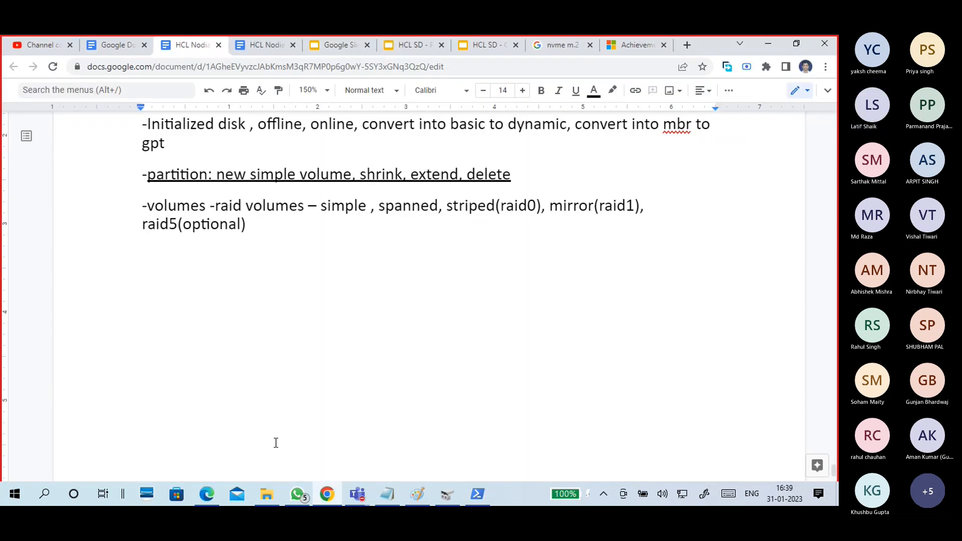
# - Switch to Disk Management, convert the virtual Disk 2 to a GPT disk and minimize the window
pyautogui.click(449, 495)
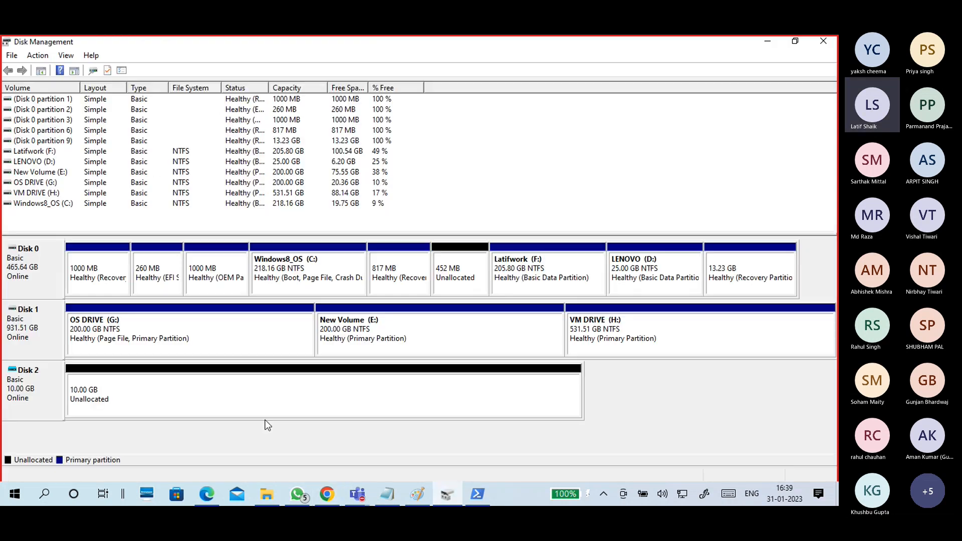
pyautogui.rightClick(29, 389)
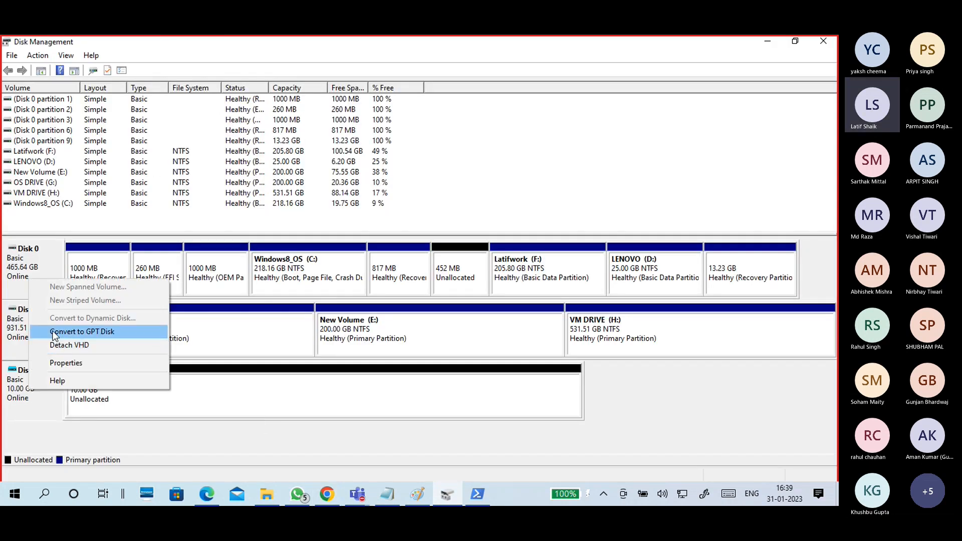
pyautogui.click(65, 331)
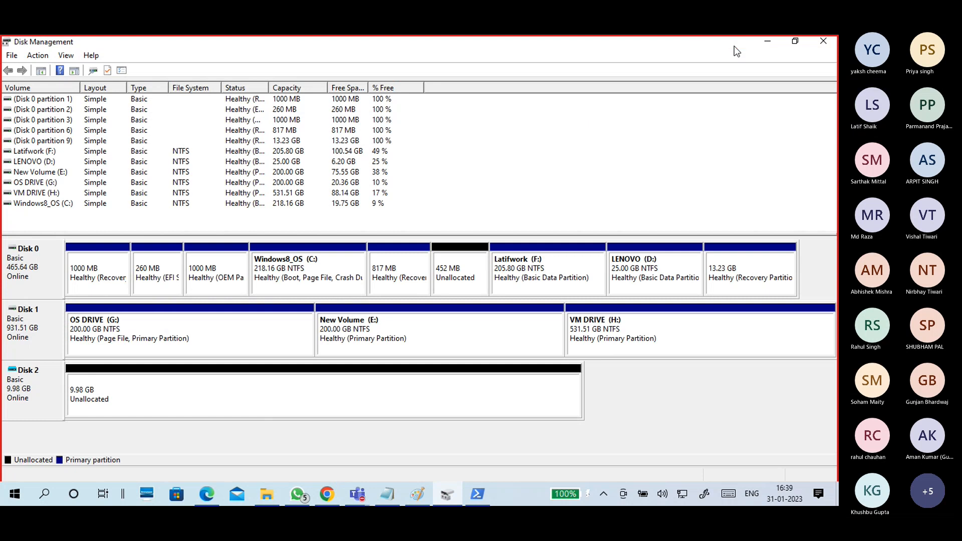
pyautogui.click(756, 38)
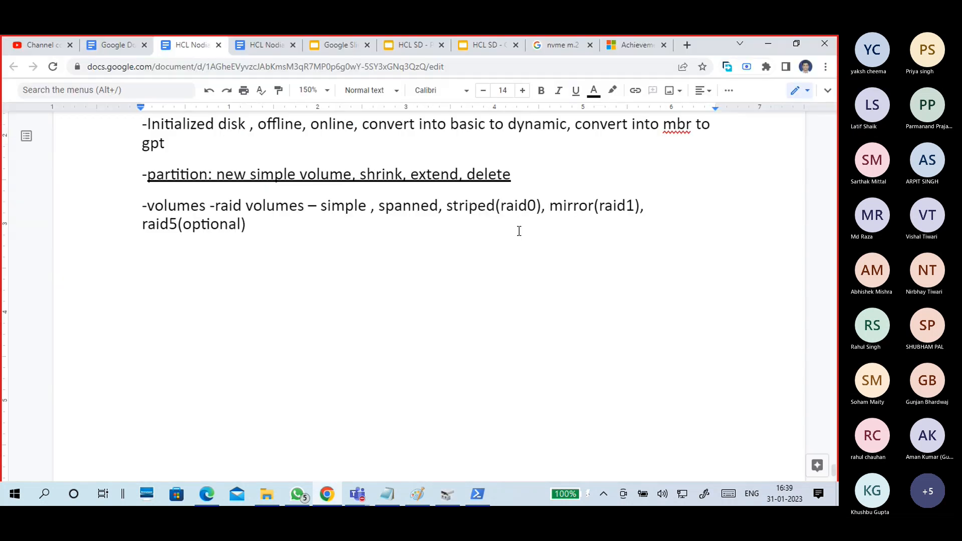
# - Rerun Get-Disk in PowerShell, check the virtual disk's partition style and close PowerShell
pyautogui.click(477, 494)
pyautogui.press('Up')
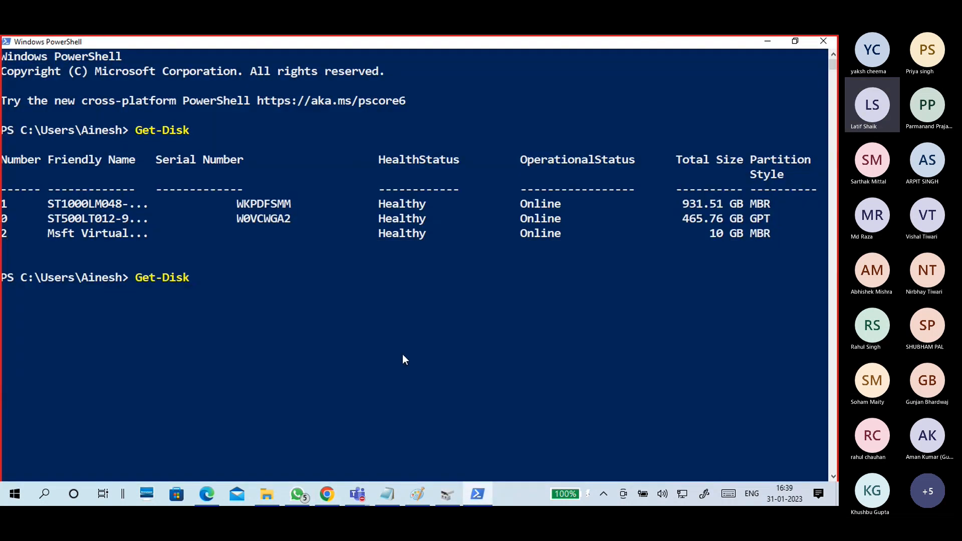
pyautogui.press('Return')
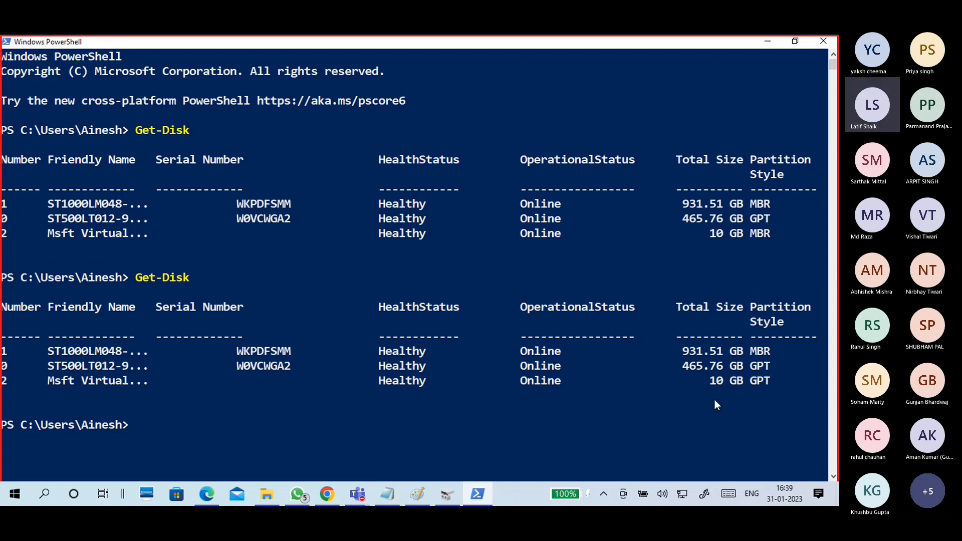
pyautogui.moveTo(750, 381); pyautogui.dragTo(773, 380)
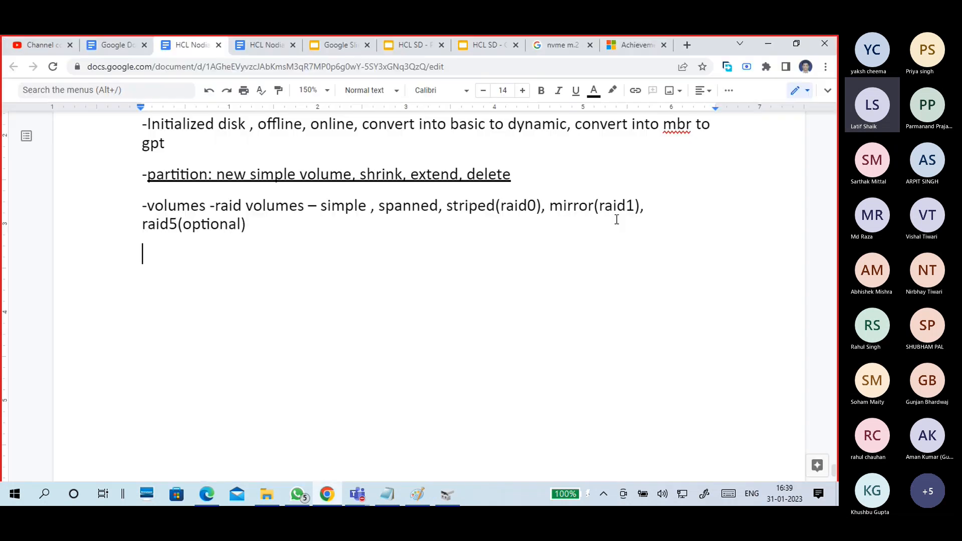
pyautogui.click(823, 41)
# - Switch to Disk Management, convert Disk 2 back to an MBR disk and check which conversion options it offers
pyautogui.click(449, 495)
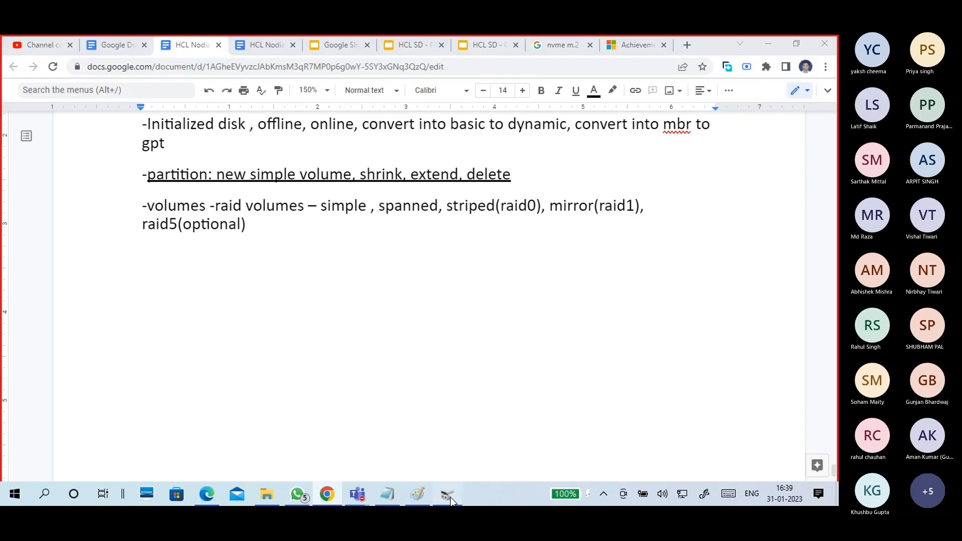
pyautogui.rightClick(28, 391)
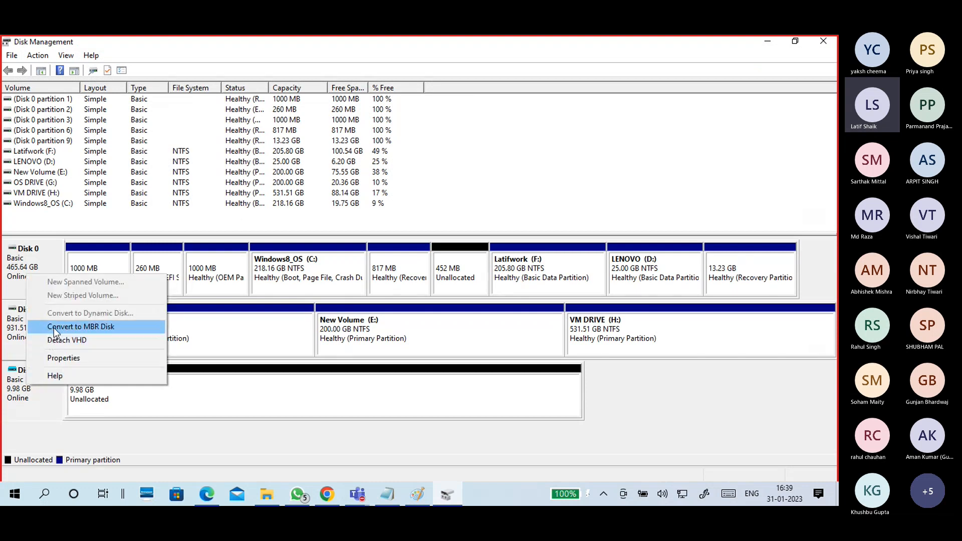
pyautogui.click(85, 326)
pyautogui.rightClick(50, 395)
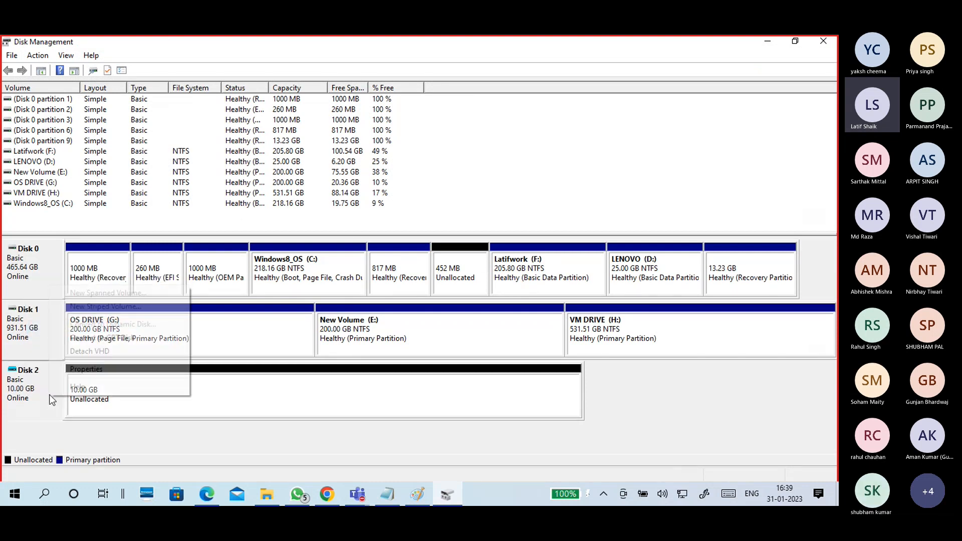
pyautogui.click(82, 343)
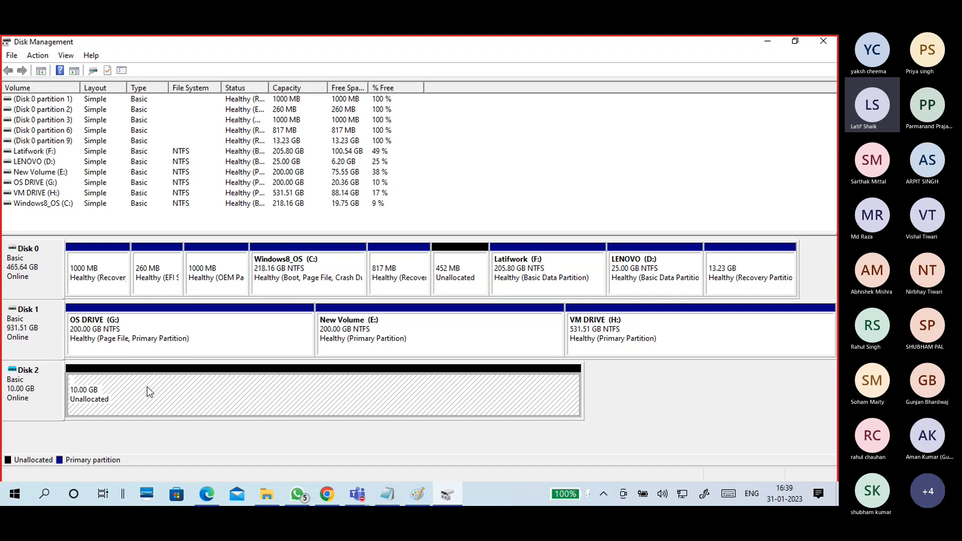
pyautogui.rightClick(146, 386)
pyautogui.rightClick(19, 395)
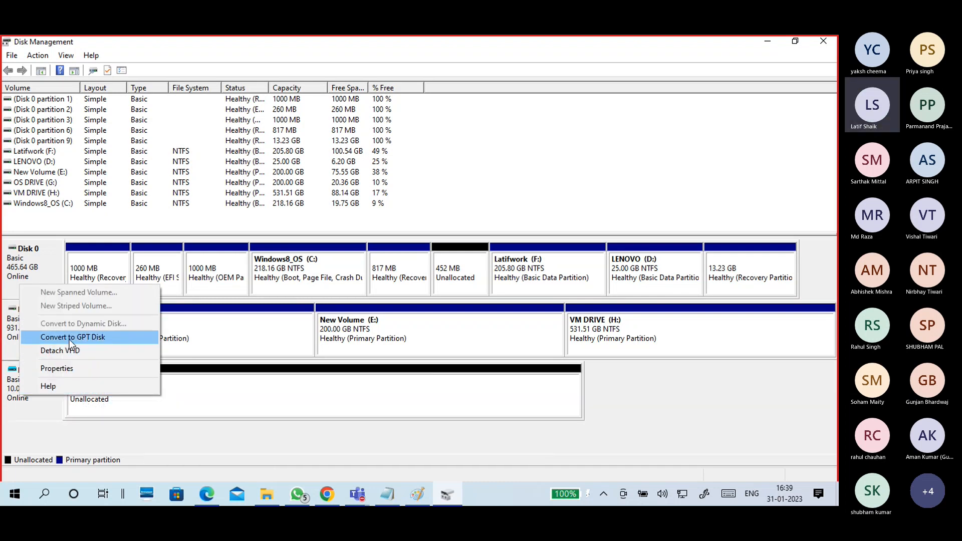
pyautogui.click(16, 391)
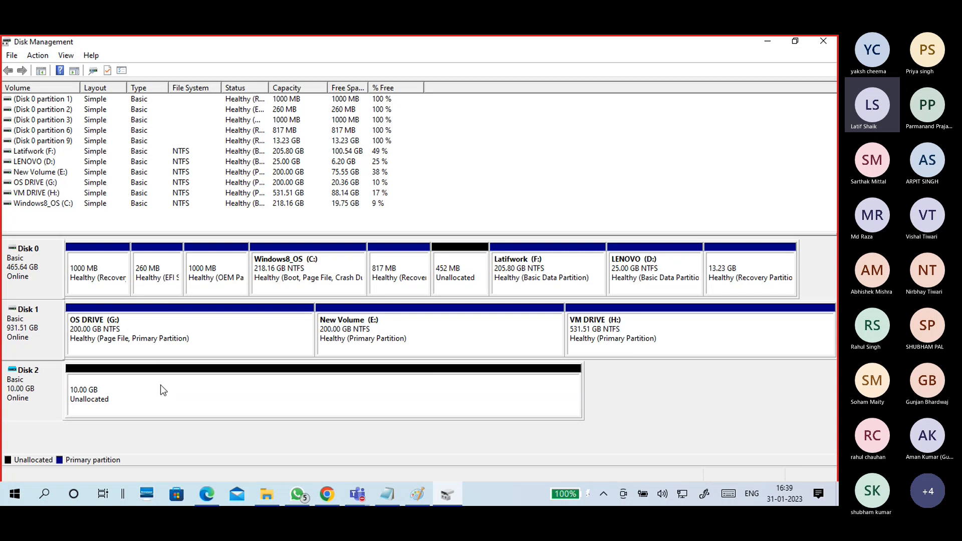
# - Create a 2048 MB NTFS simple volume with drive letter I in Disk 2's unallocated space and close its folder window
pyautogui.rightClick(161, 386)
pyautogui.click(216, 393)
pyautogui.click(239, 318)
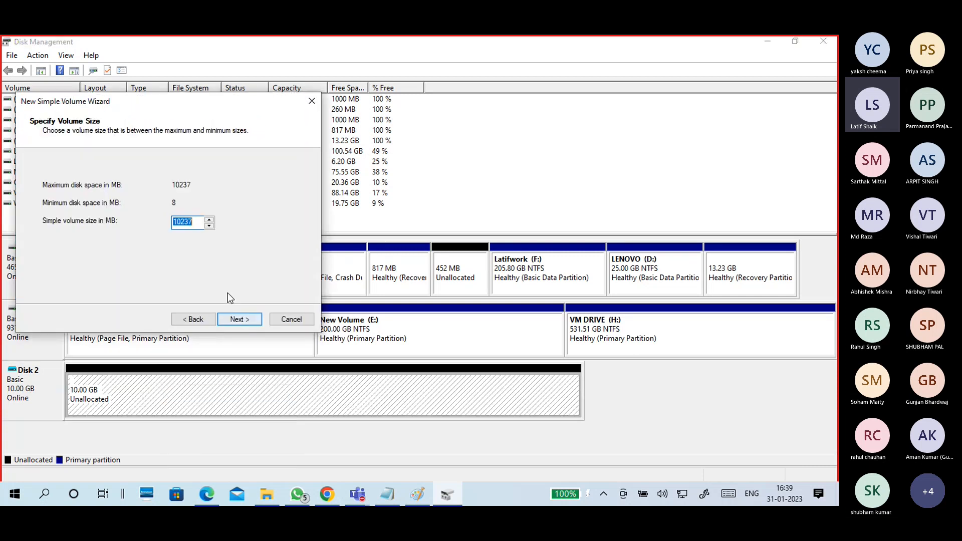
pyautogui.write('2048')
pyautogui.click(239, 319)
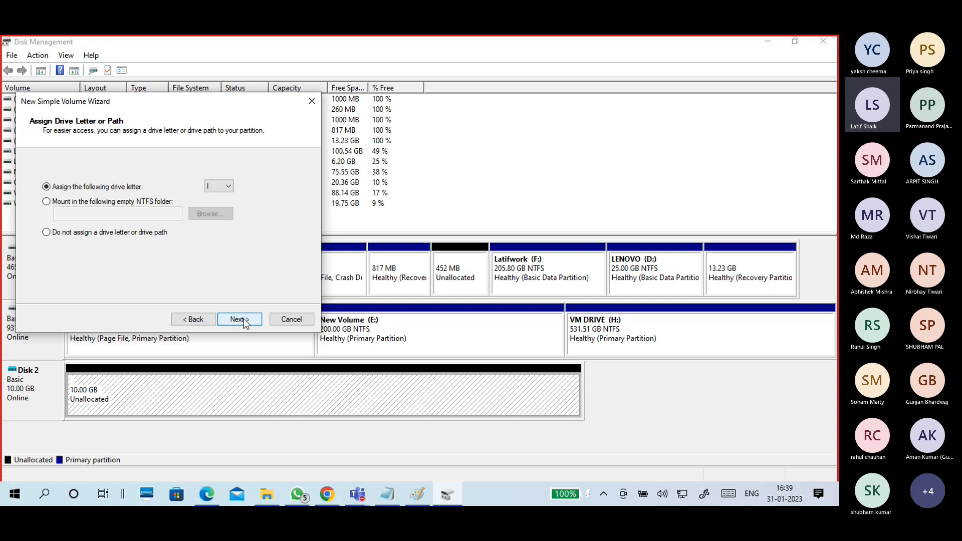
pyautogui.click(239, 319)
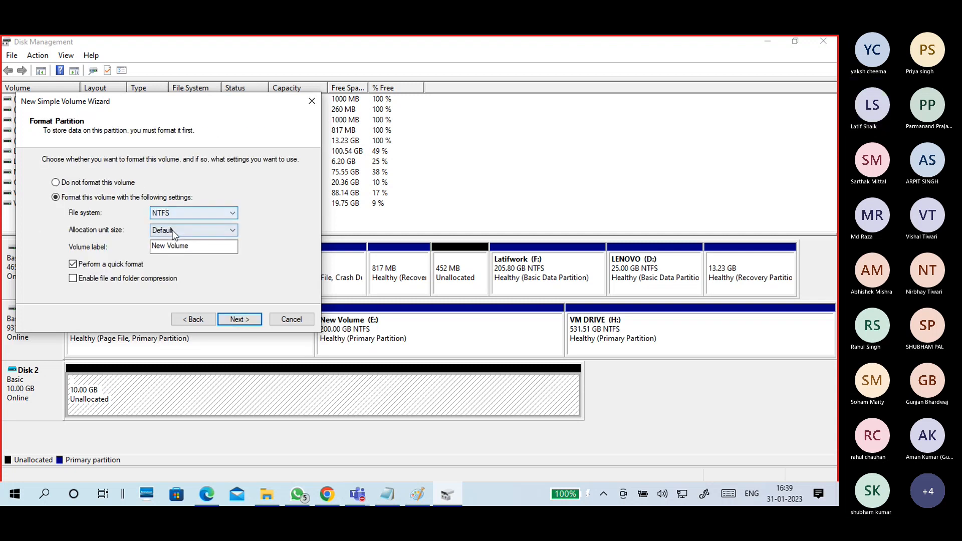
pyautogui.click(241, 318)
pyautogui.click(241, 317)
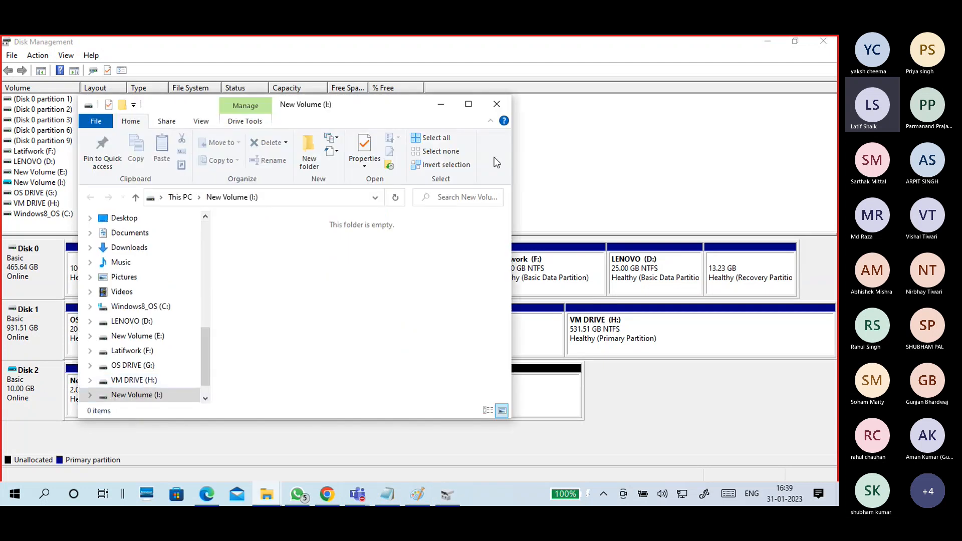
pyautogui.click(496, 104)
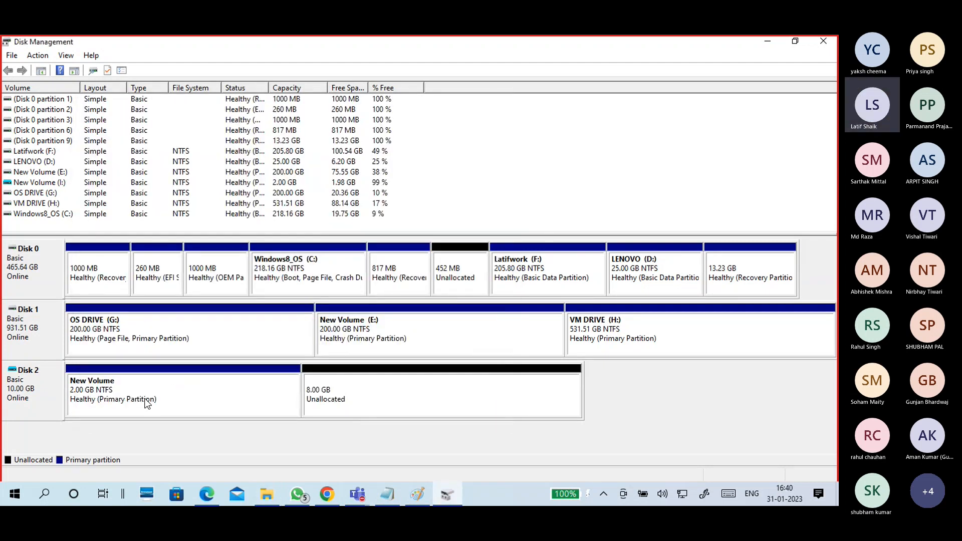
# - Create a 1024 MB NTFS simple volume with drive letter J in Disk 2's unallocated space and close its folder window
pyautogui.rightClick(396, 385)
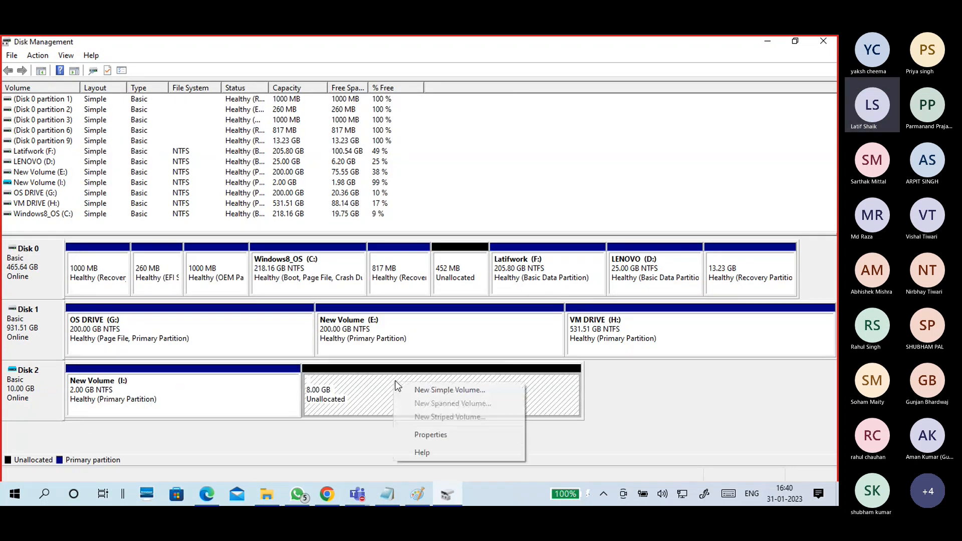
pyautogui.click(429, 389)
pyautogui.click(237, 319)
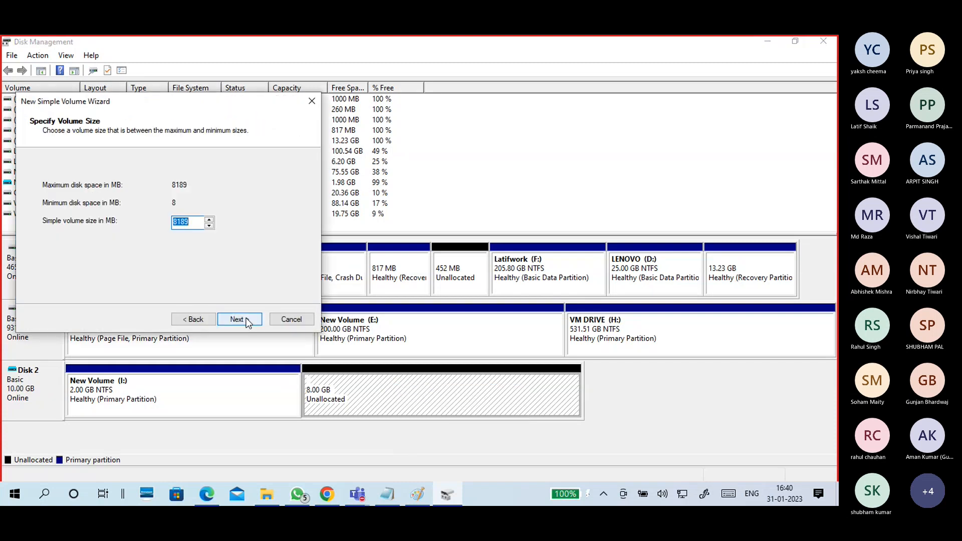
pyautogui.write('10')
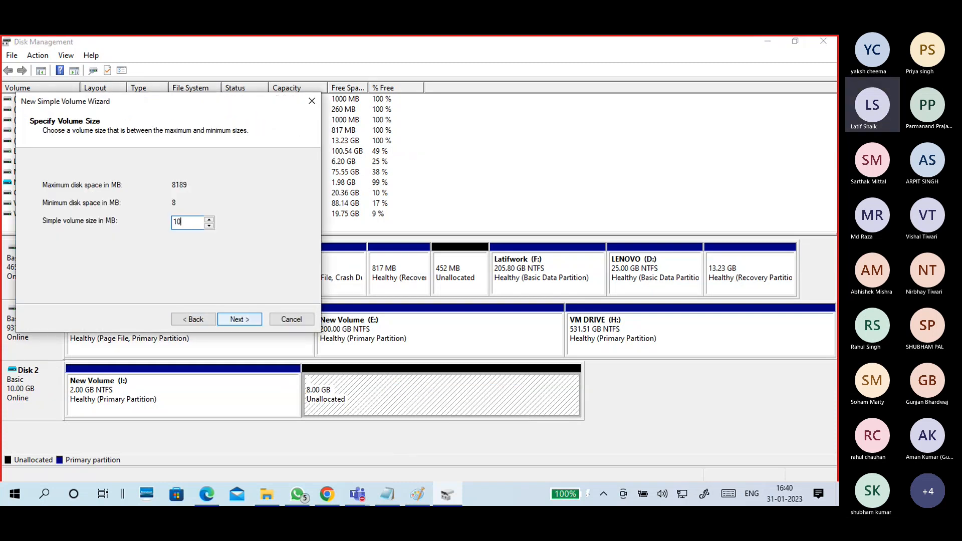
pyautogui.write('24')
pyautogui.click(238, 320)
pyautogui.click(238, 319)
pyautogui.click(238, 319)
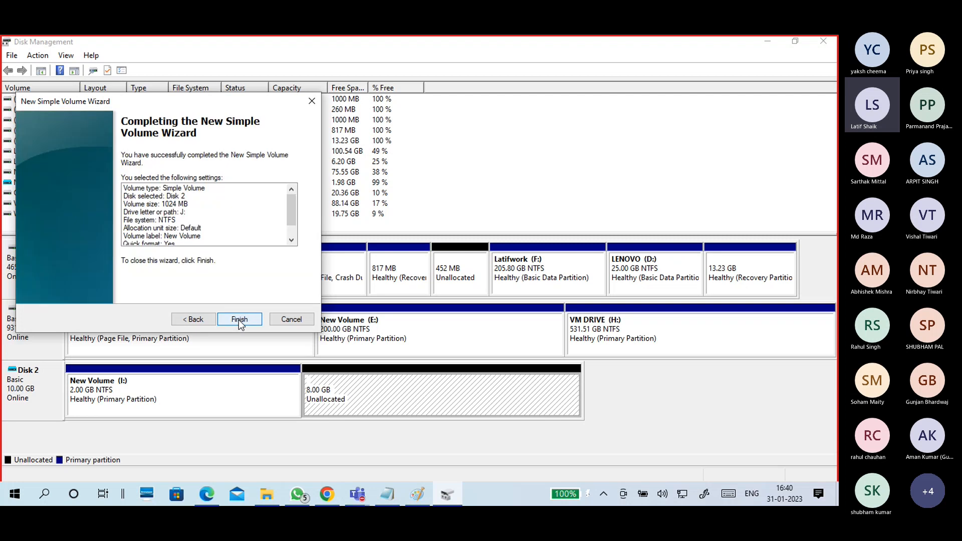
pyautogui.click(238, 319)
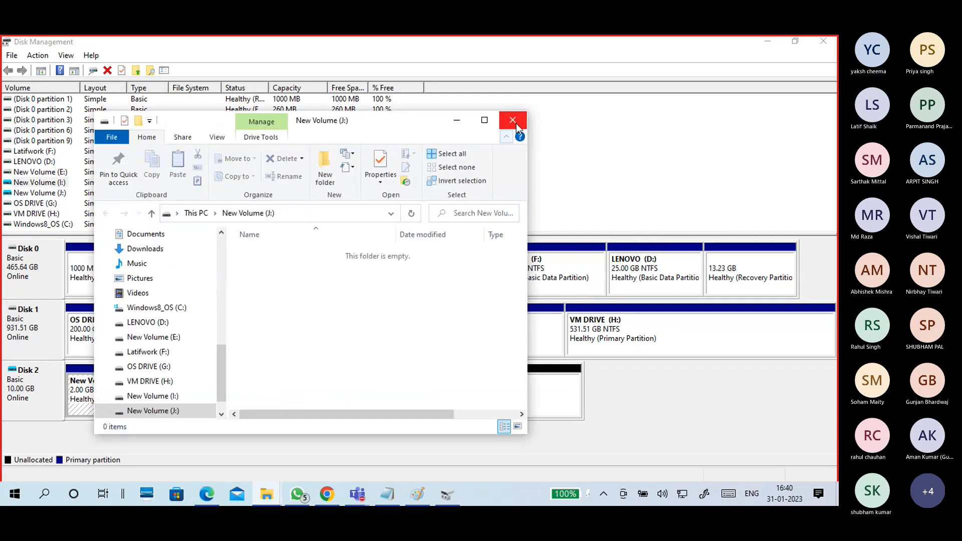
pyautogui.click(513, 122)
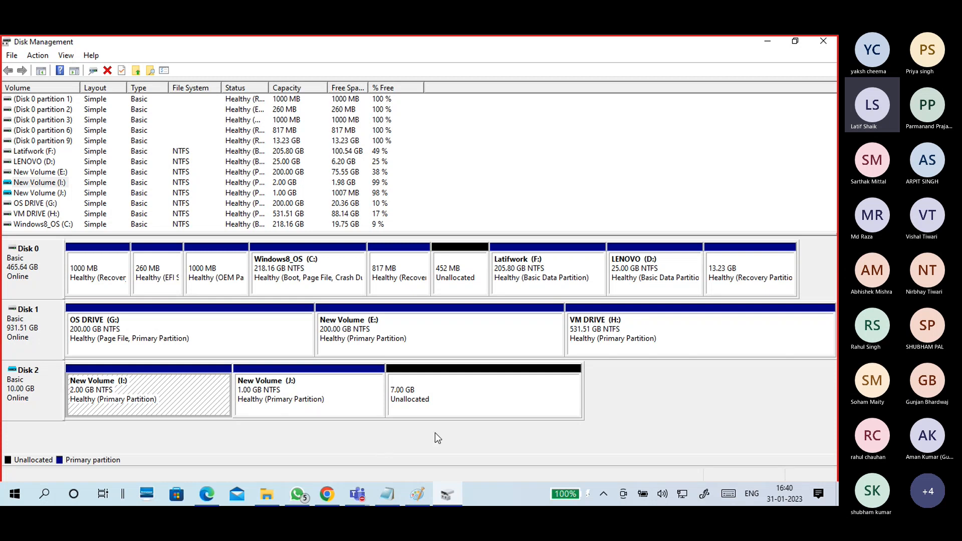
# - Create a third simple volume of 1024 MB with drive letter K in Disk 2's unallocated space and close its folder window
pyautogui.click(470, 393)
pyautogui.rightClick(470, 393)
pyautogui.click(481, 400)
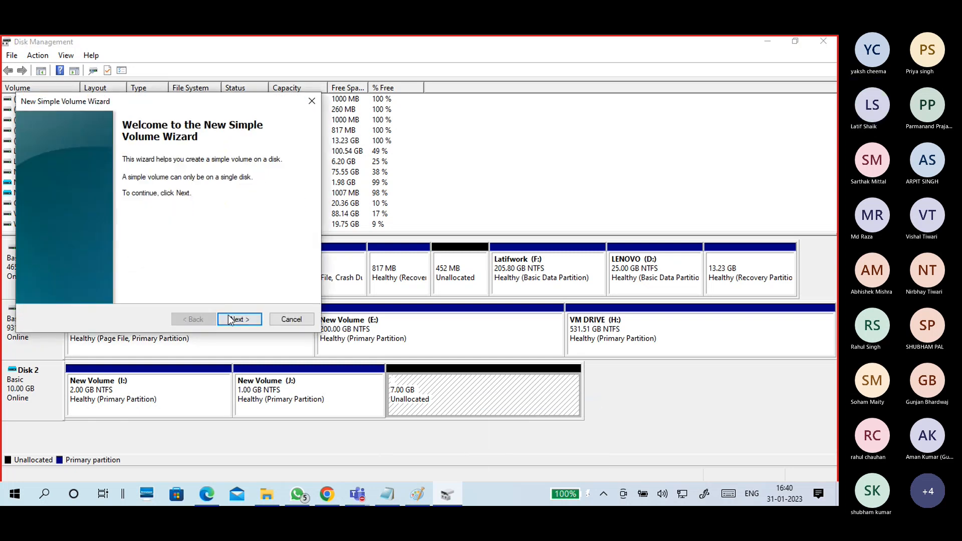
pyautogui.click(235, 319)
pyautogui.write('1024')
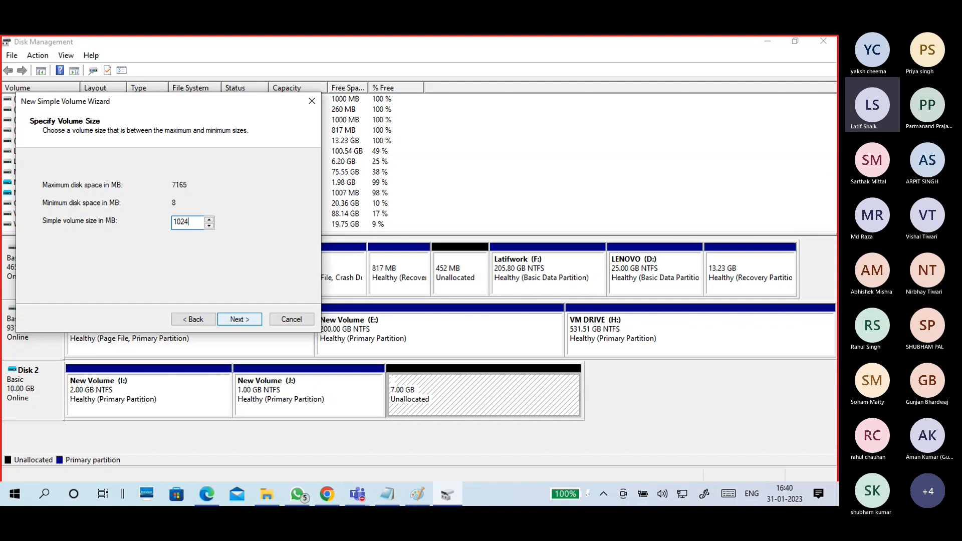
pyautogui.click(239, 319)
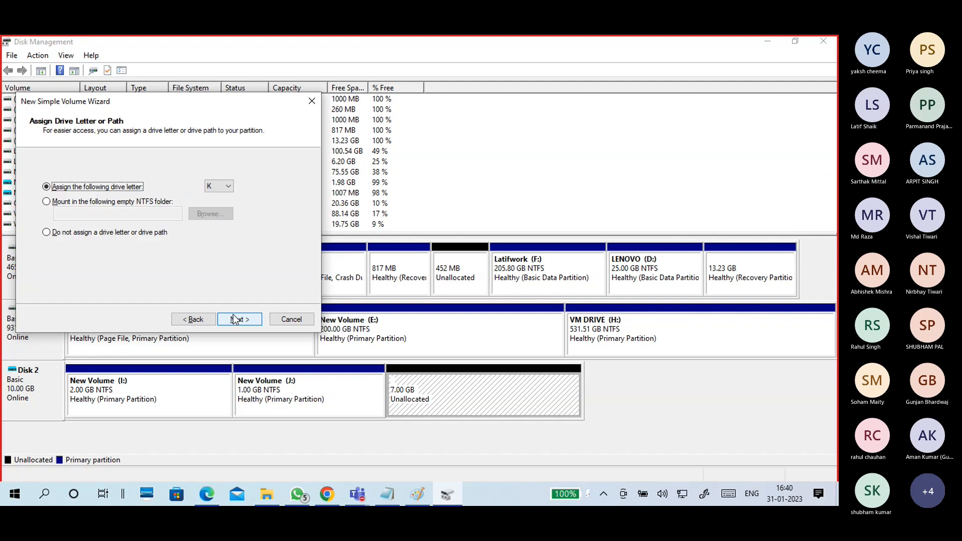
pyautogui.click(236, 319)
pyautogui.click(235, 319)
pyautogui.click(235, 319)
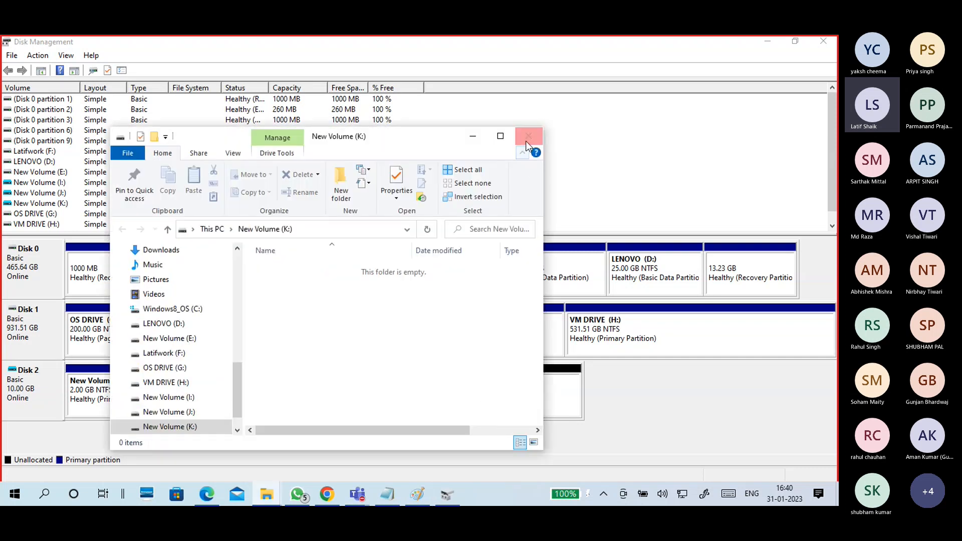
pyautogui.click(528, 135)
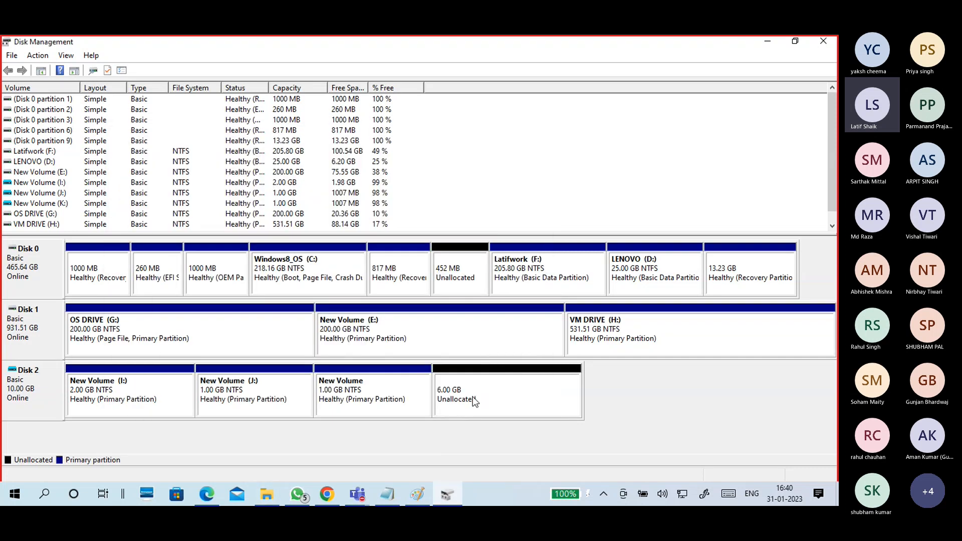
# - Create a fourth simple volume of 2048 MB, NTFS, drive letter L, in Disk 2's unallocated space and close its folder window
pyautogui.rightClick(473, 396)
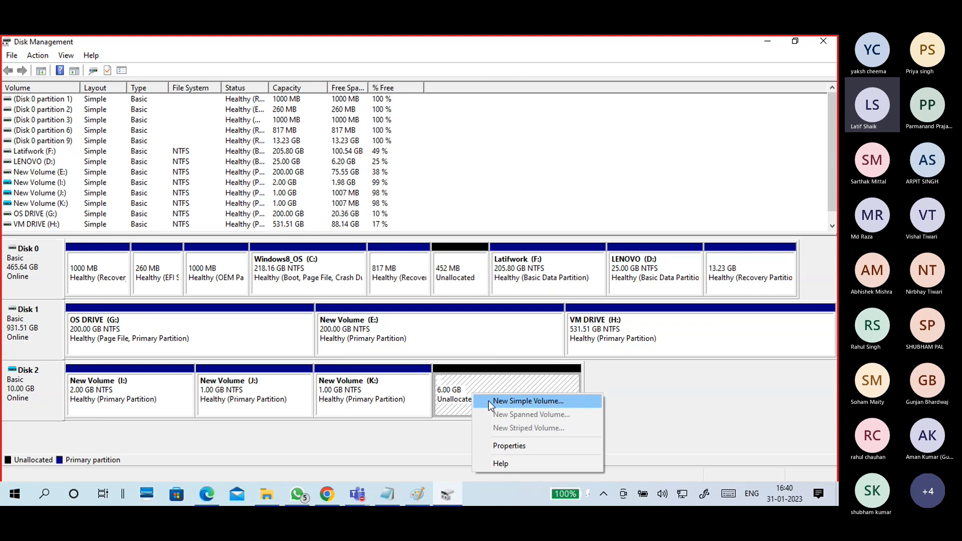
pyautogui.click(528, 401)
pyautogui.click(246, 320)
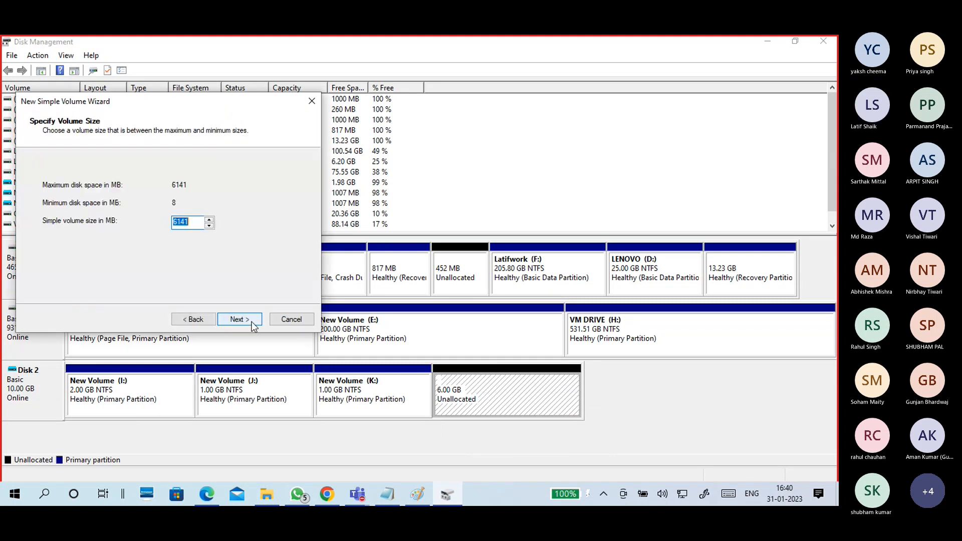
pyautogui.write('2')
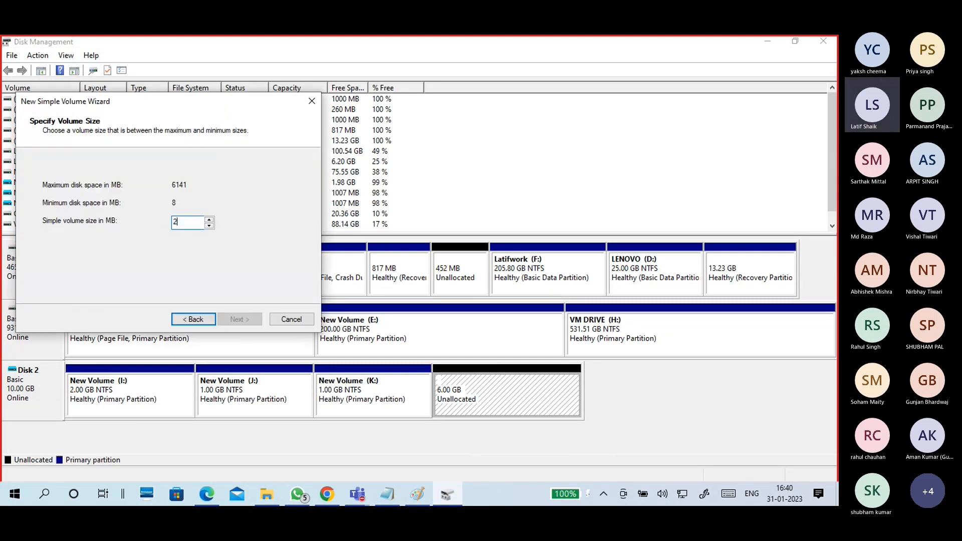
pyautogui.write('048')
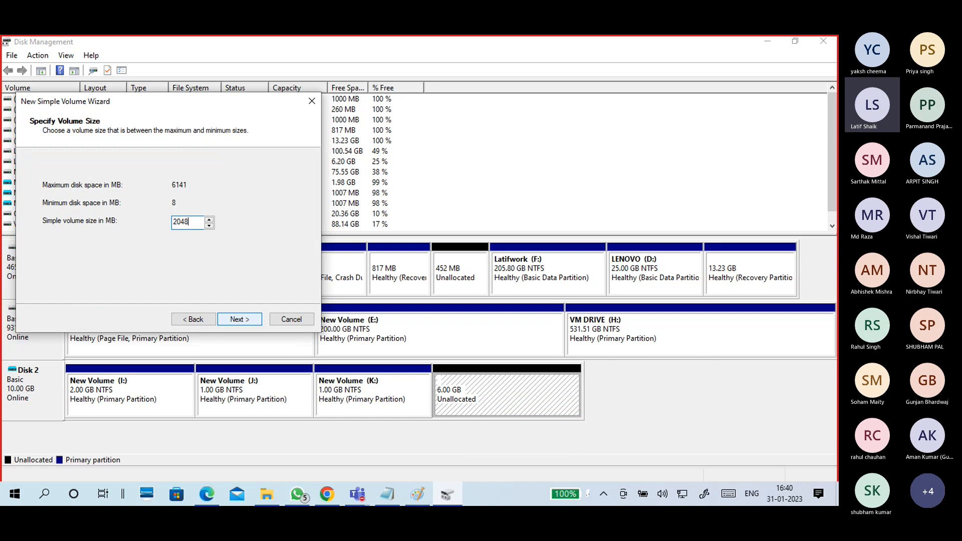
pyautogui.click(241, 319)
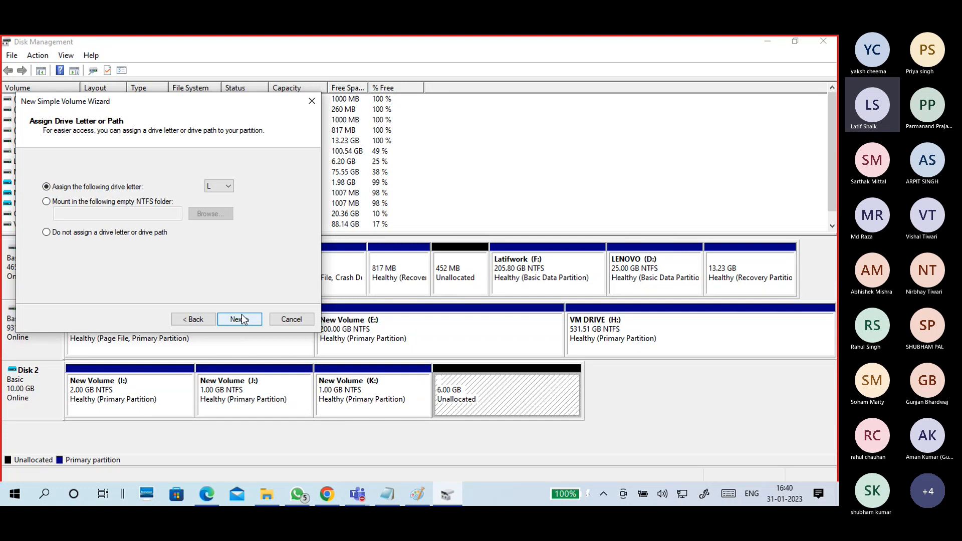
pyautogui.click(241, 319)
pyautogui.click(242, 319)
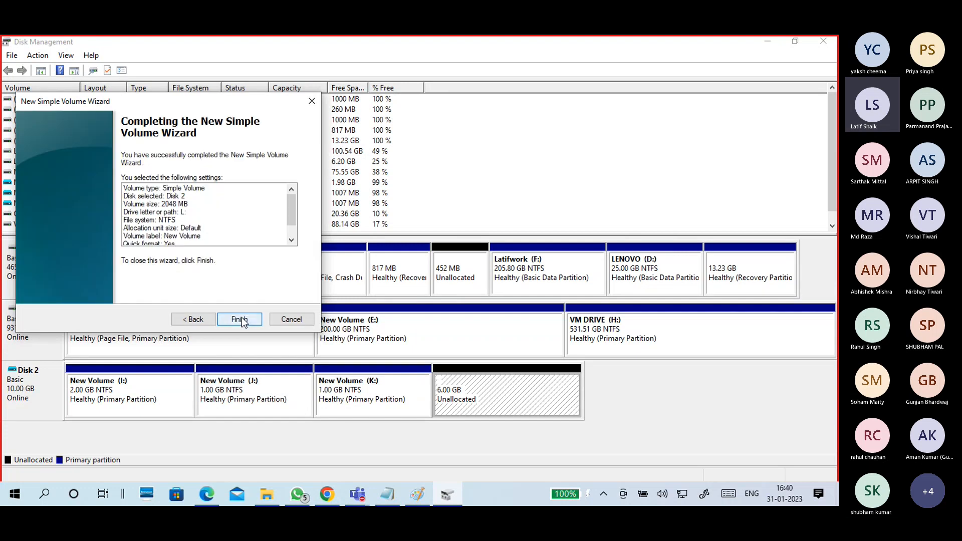
pyautogui.click(241, 319)
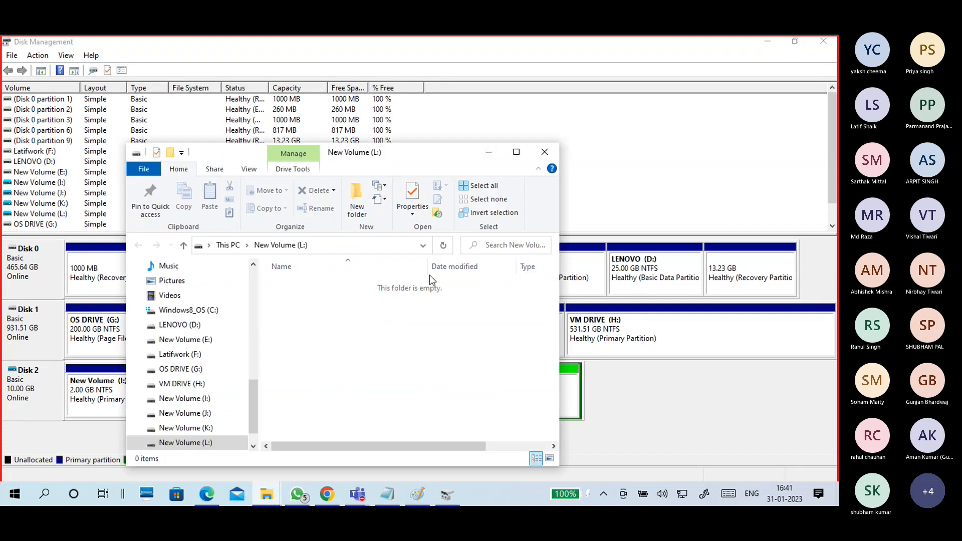
pyautogui.click(546, 151)
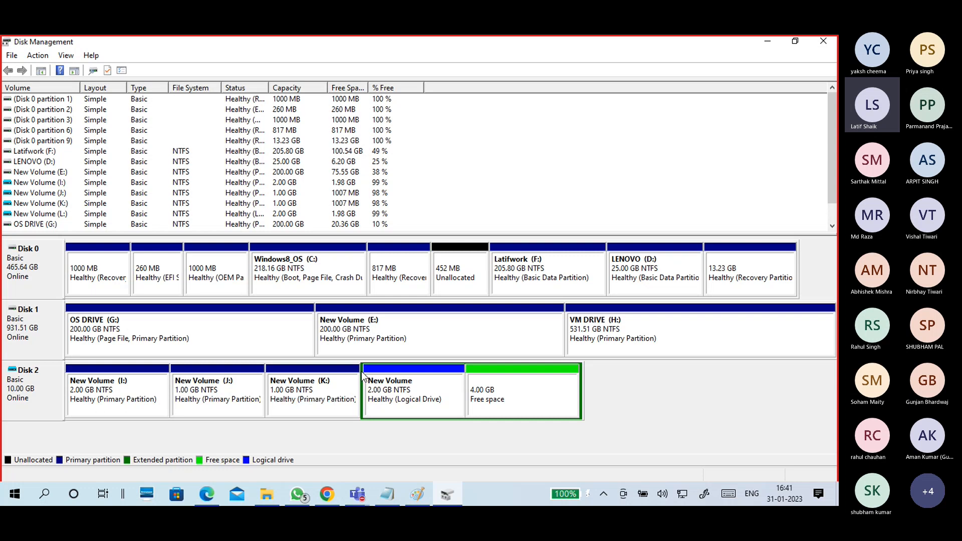
# - Create a 1024 MB simple volume with drive letter M in the free space of Disk 2's extended partition and close its folder window
pyautogui.click(413, 394)
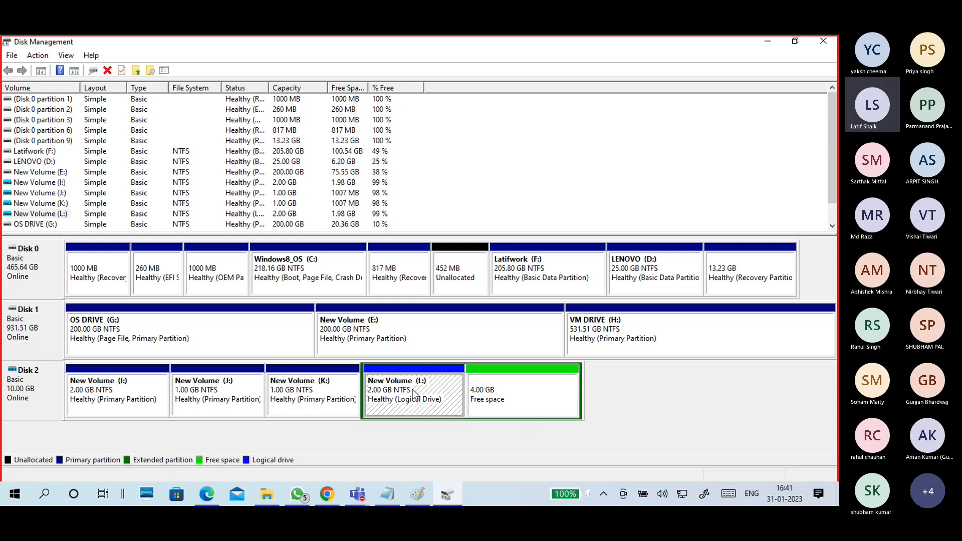
pyautogui.rightClick(519, 395)
pyautogui.click(521, 399)
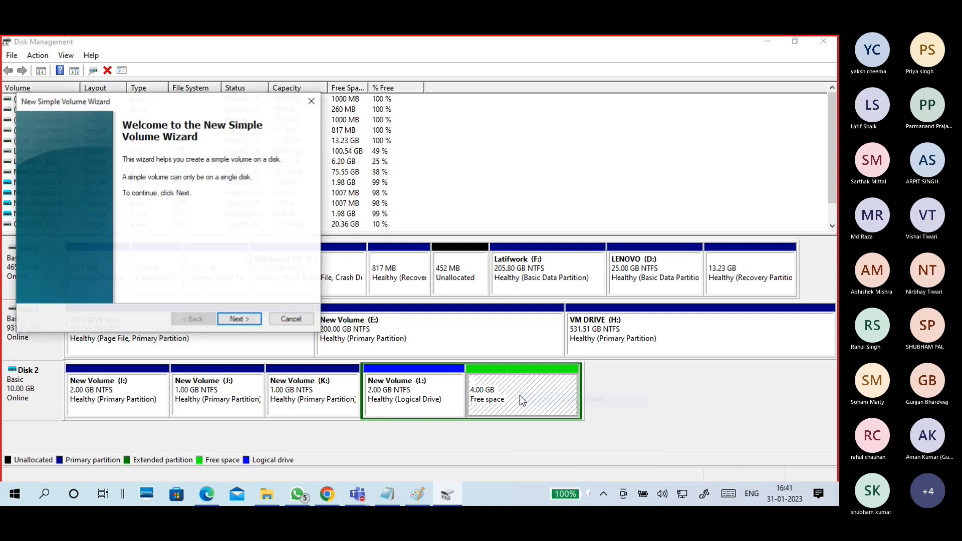
pyautogui.click(253, 323)
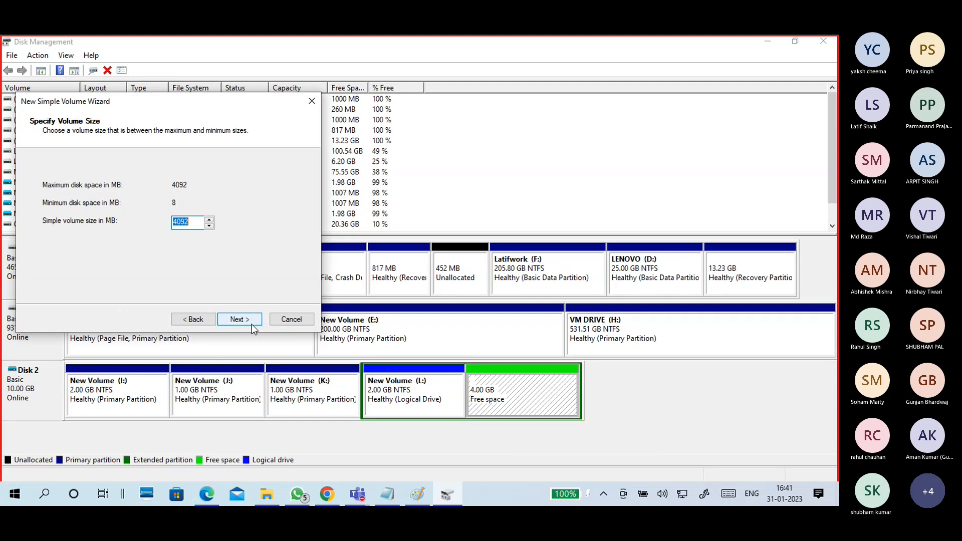
pyautogui.write('1024')
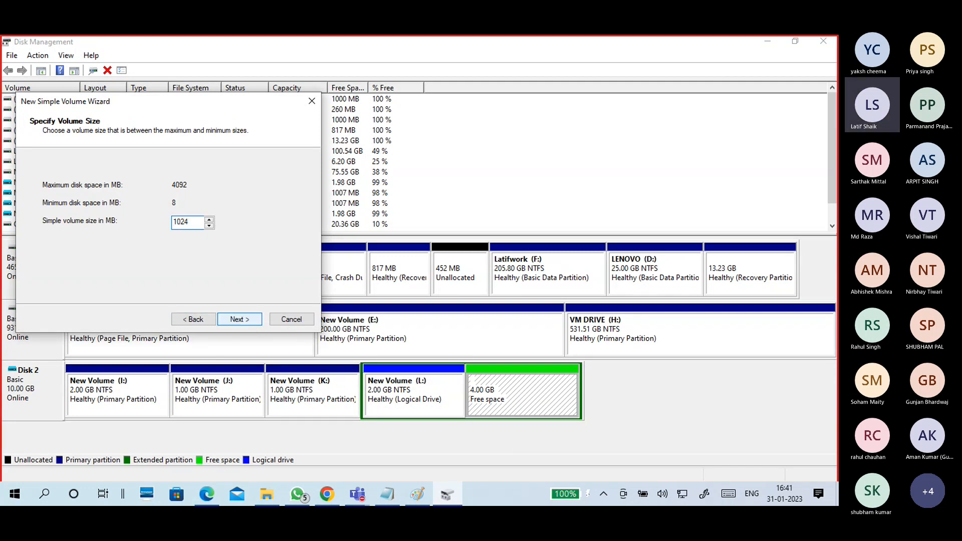
pyautogui.click(245, 320)
pyautogui.click(245, 319)
pyautogui.click(245, 319)
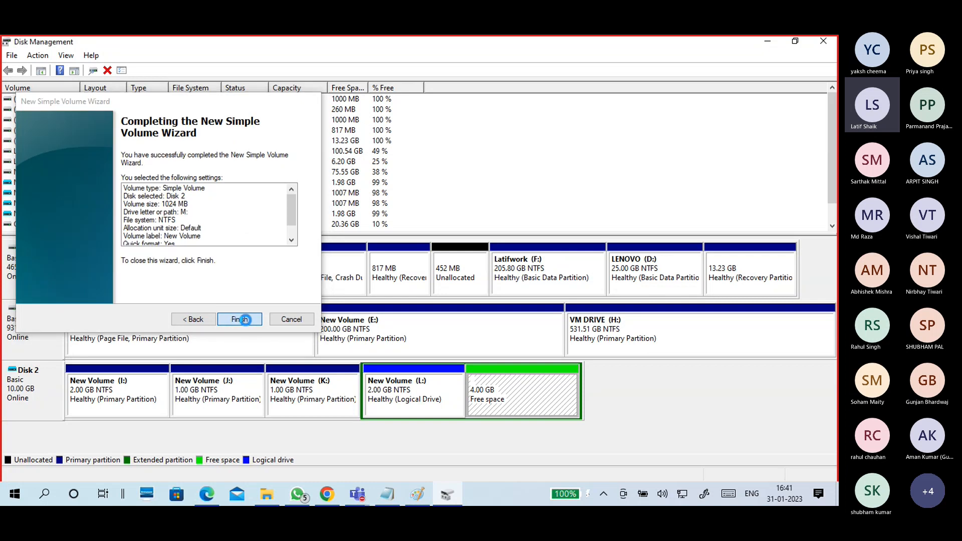
pyautogui.click(245, 319)
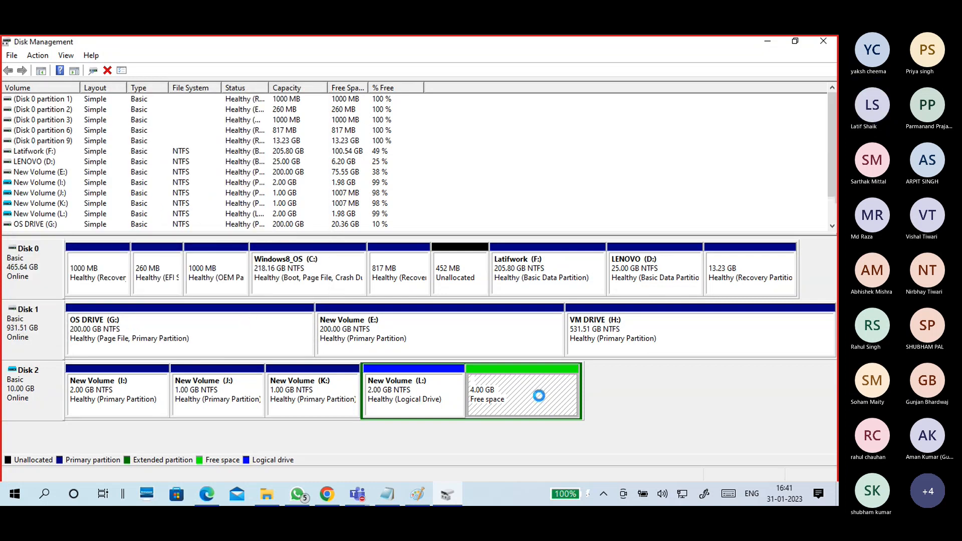
pyautogui.click(453, 399)
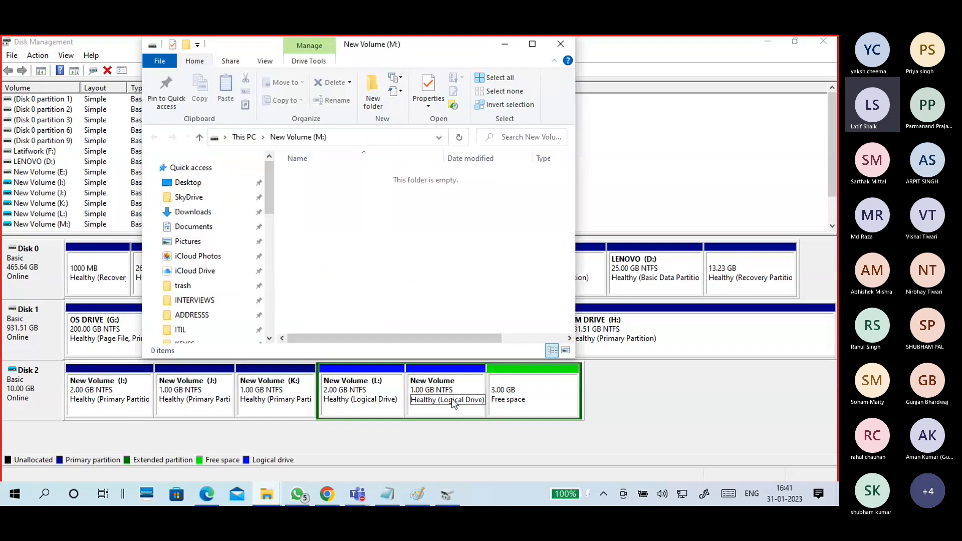
pyautogui.click(554, 46)
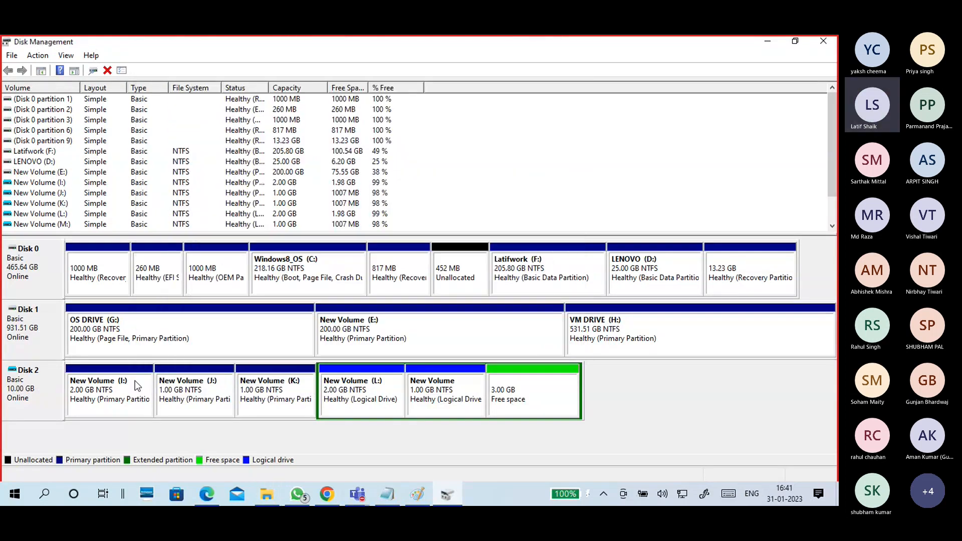
# - Select Disk 2's volumes I, J, K, L and M in turn to compare primary partitions with logical drives
pyautogui.click(146, 386)
pyautogui.click(196, 389)
pyautogui.click(284, 393)
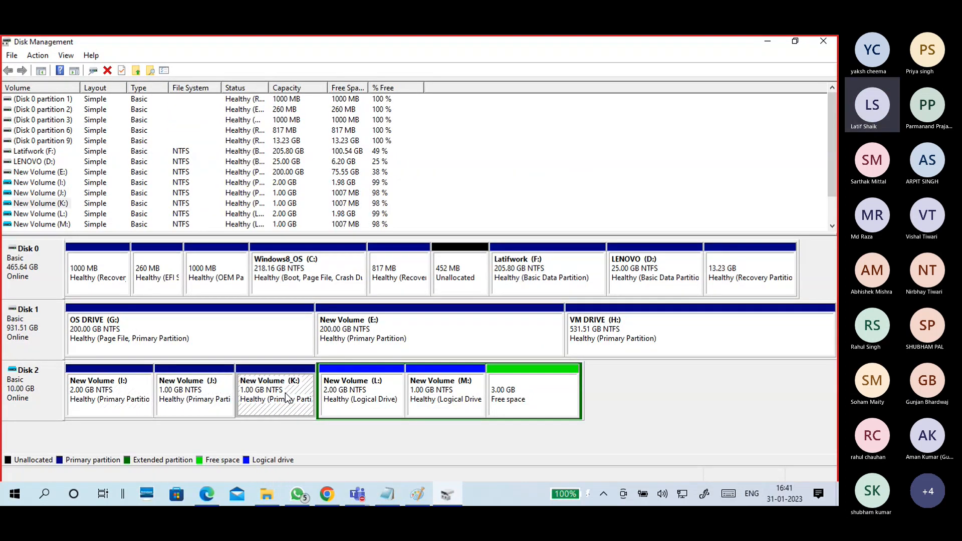
pyautogui.click(356, 398)
pyautogui.click(442, 388)
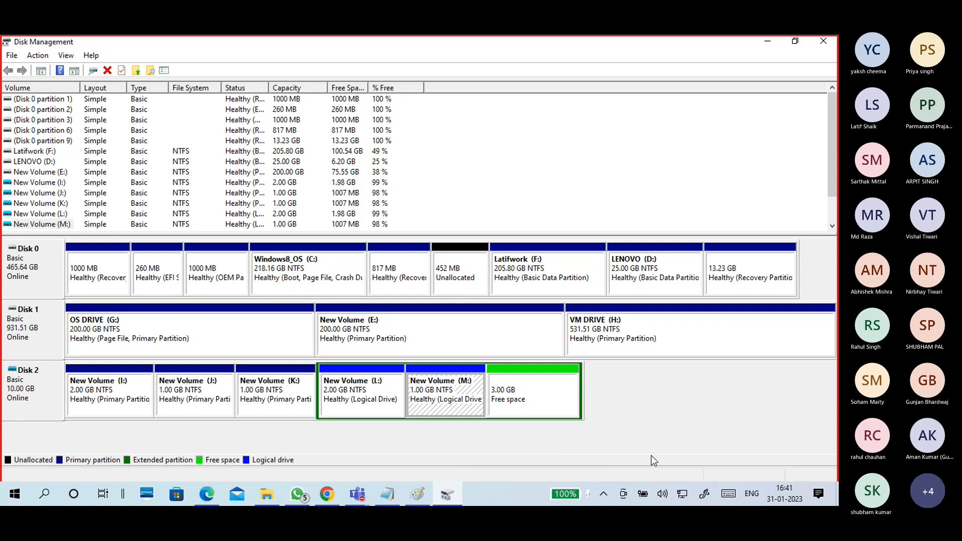
# - Take a fullscreen snip of Disk Management and crop it in Snip & Sketch to cut off the taskbar
pyautogui.click(703, 493)
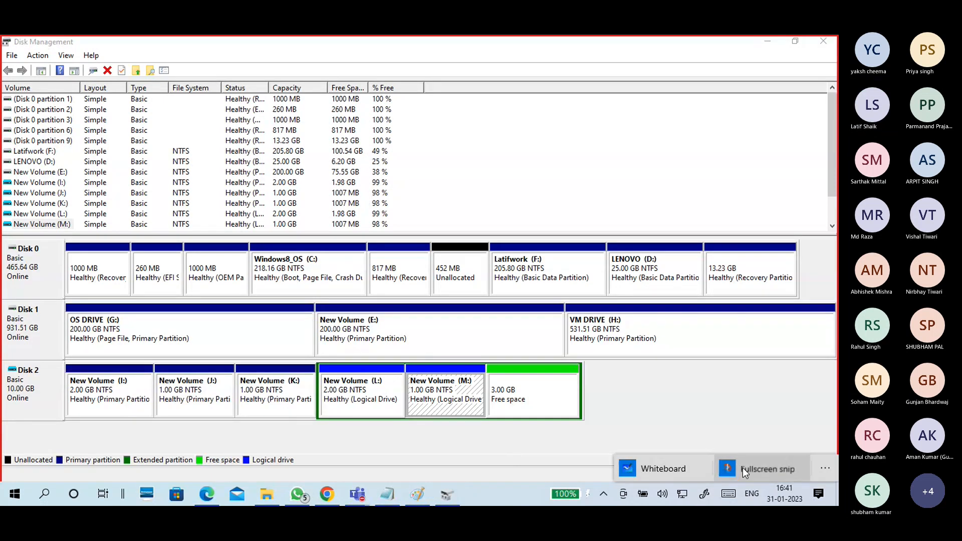
pyautogui.click(740, 467)
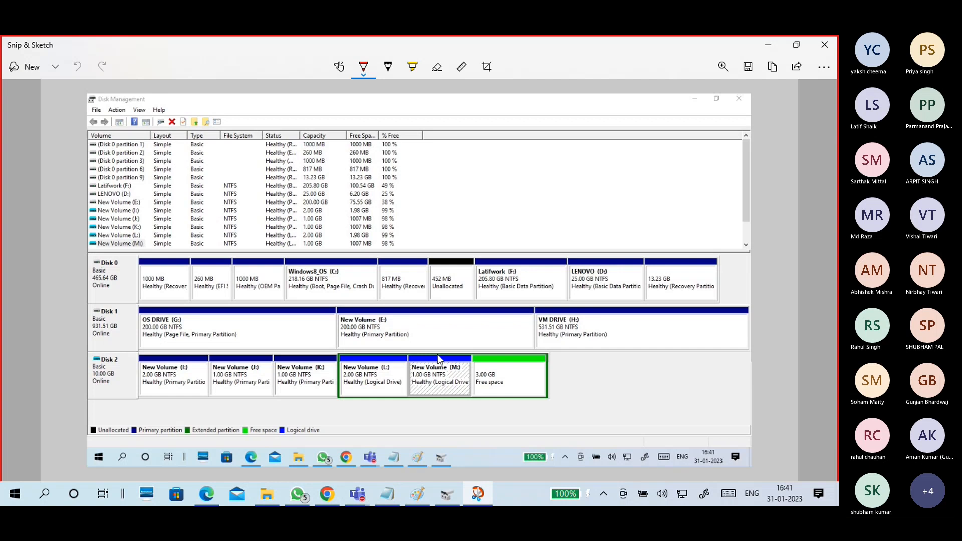
pyautogui.click(486, 66)
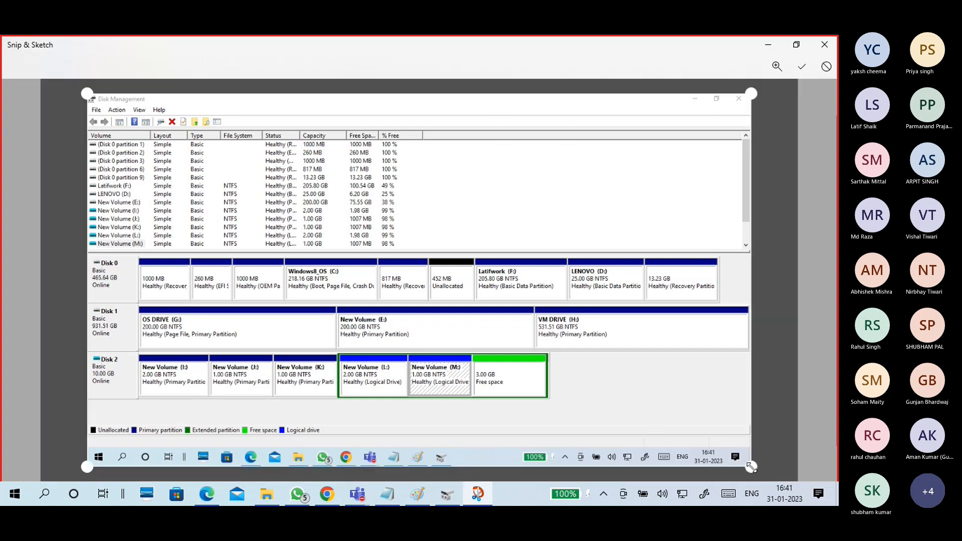
pyautogui.moveTo(751, 467); pyautogui.dragTo(746, 438)
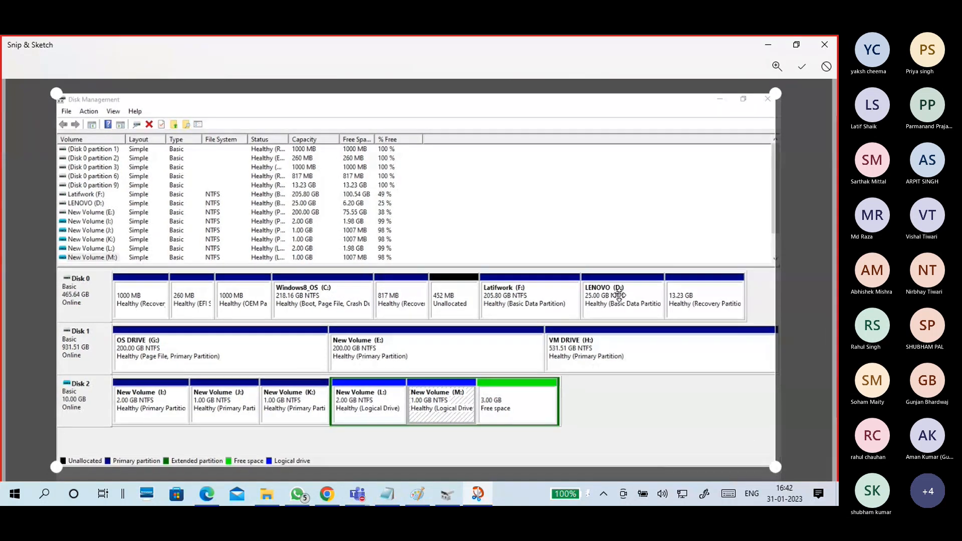
pyautogui.click(801, 67)
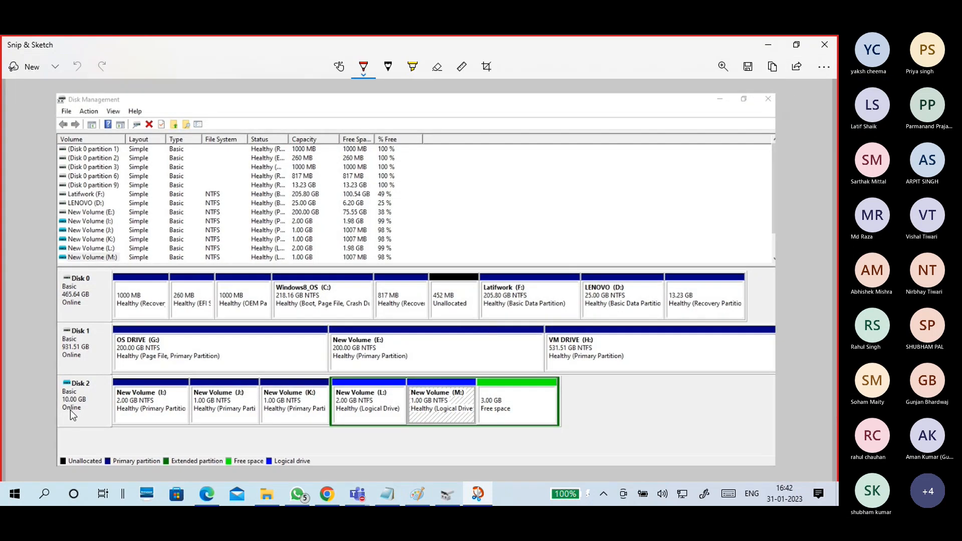
# - Annotate the snip by handwriting MBR at Disk 2, 1, 2, 3 on its primary partitions, E under the extended one and L on both logical drives
pyautogui.moveTo(68, 416)
pyautogui.mouseDown()
pyautogui.moveTo(86, 406)
pyautogui.moveTo(84, 416)
pyautogui.mouseUp()
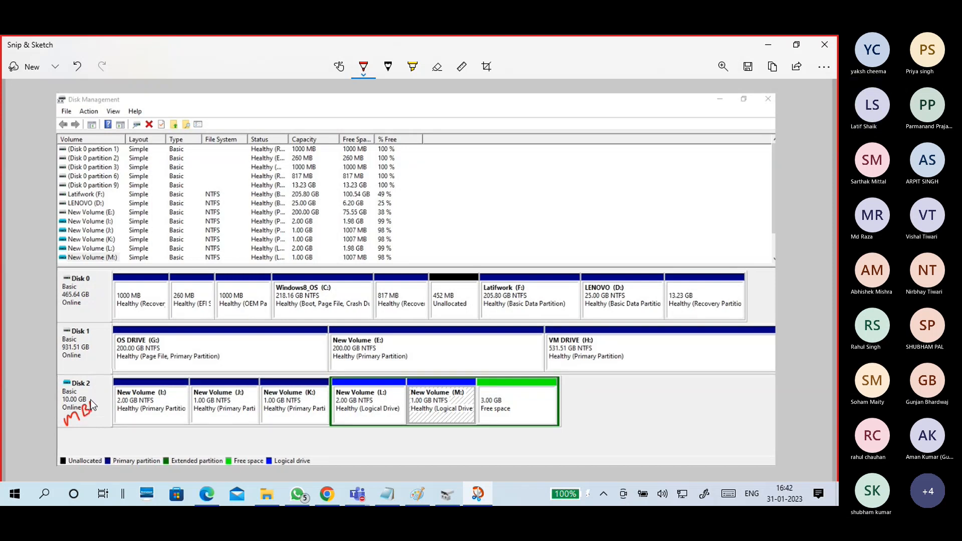
pyautogui.moveTo(150, 418); pyautogui.dragTo(150, 425)
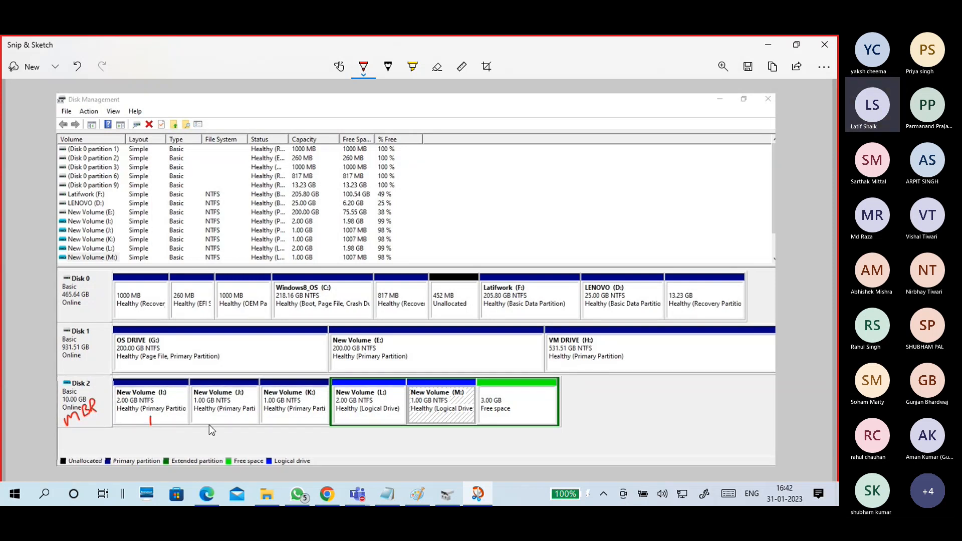
pyautogui.moveTo(212, 418); pyautogui.dragTo(212, 423)
pyautogui.moveTo(287, 418); pyautogui.dragTo(287, 426)
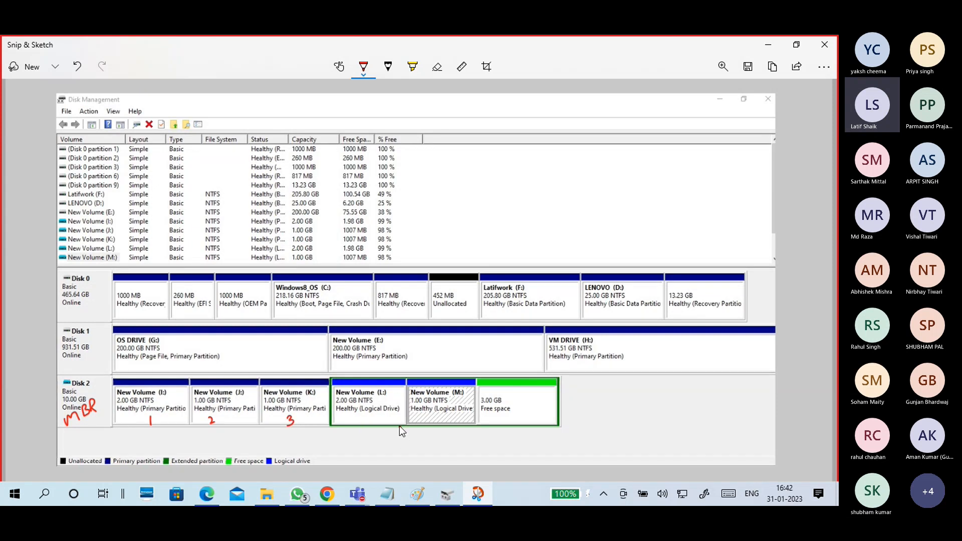
pyautogui.moveTo(399, 427); pyautogui.dragTo(402, 437)
pyautogui.moveTo(400, 427); pyautogui.dragTo(406, 426)
pyautogui.moveTo(401, 431); pyautogui.dragTo(410, 435)
pyautogui.moveTo(364, 411); pyautogui.dragTo(369, 415)
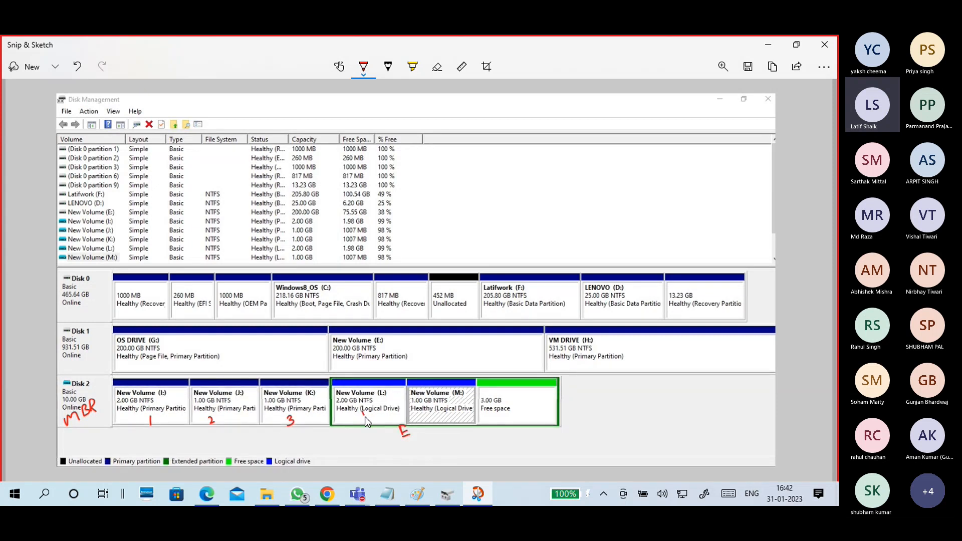
pyautogui.moveTo(443, 415); pyautogui.dragTo(453, 412)
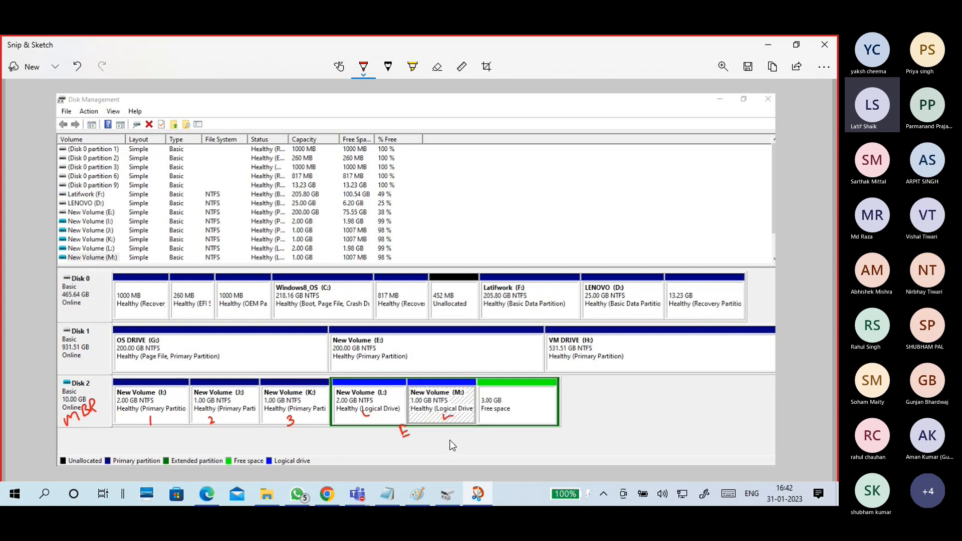
# - Copy the annotated snip, minimize Snip & Sketch, switch to the Google Docs notes in Chrome and paste it below the RAID volumes line
pyautogui.click(769, 75)
pyautogui.click(768, 45)
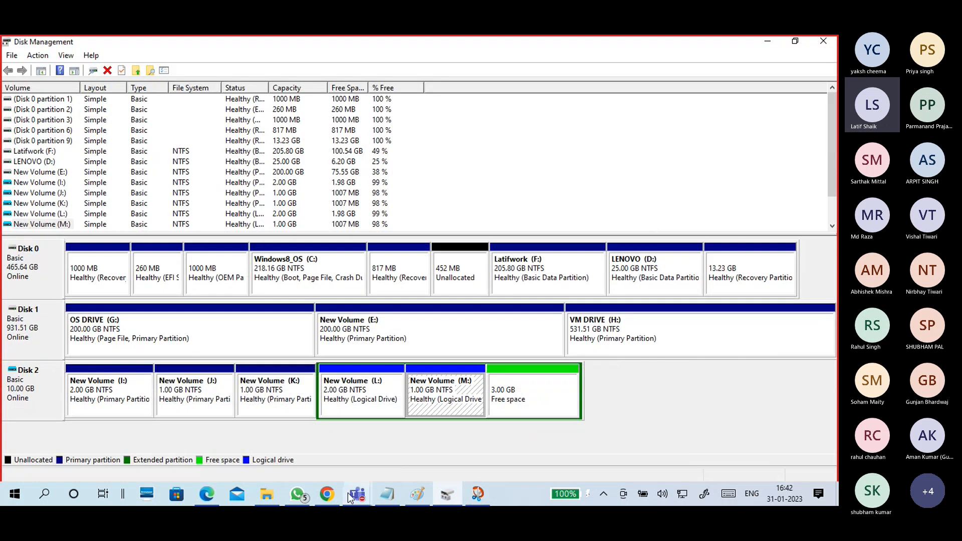
pyautogui.click(327, 494)
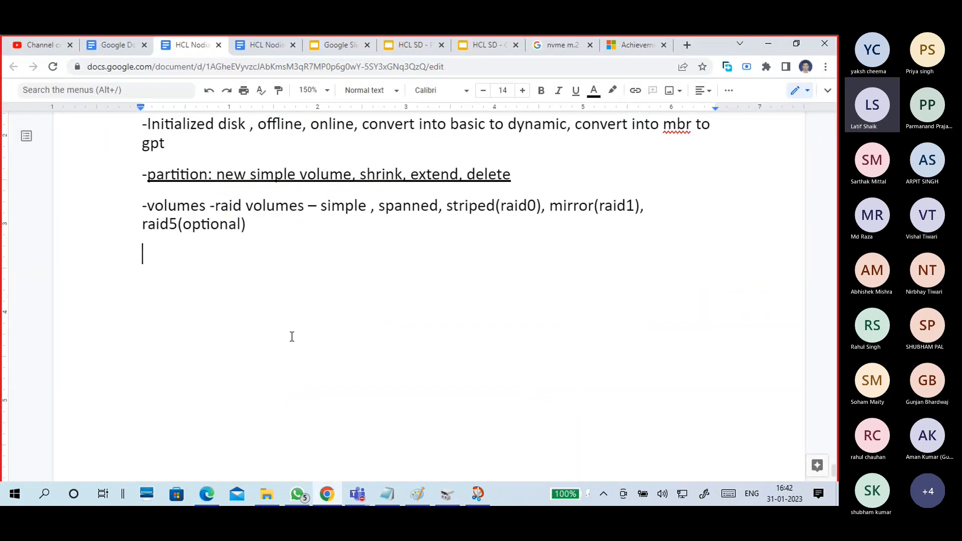
pyautogui.hotkey('ctrl', 'v')
# - Shrink the pasted screenshot proportionally to about 4 inches wide and place the cursor below it
pyautogui.click(435, 345)
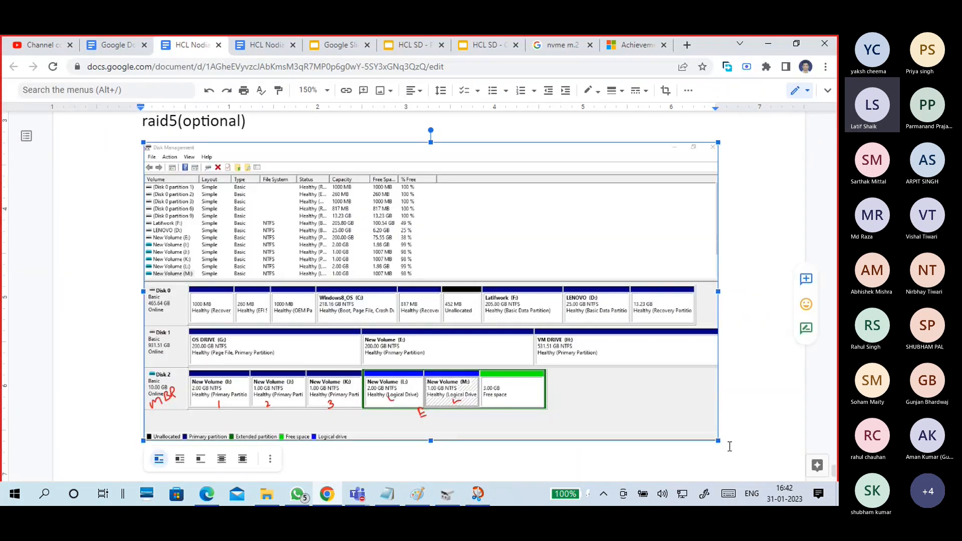
pyautogui.moveTo(717, 440); pyautogui.dragTo(495, 299)
pyautogui.click(514, 375)
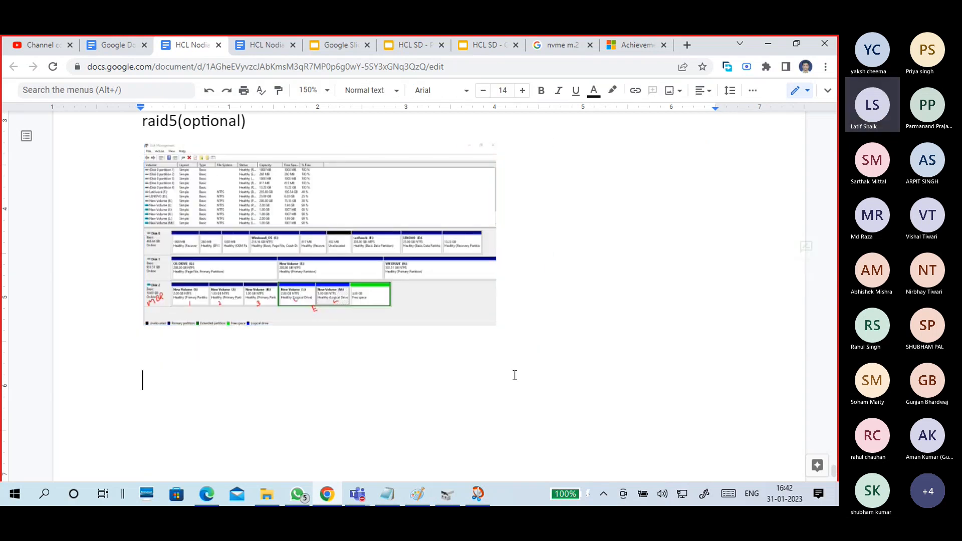
pyautogui.scroll(3, 446, 350)
pyautogui.scroll(-3, 440, 382)
# - Switch to Disk Management and delete logical volume L from Disk 2
pyautogui.click(451, 495)
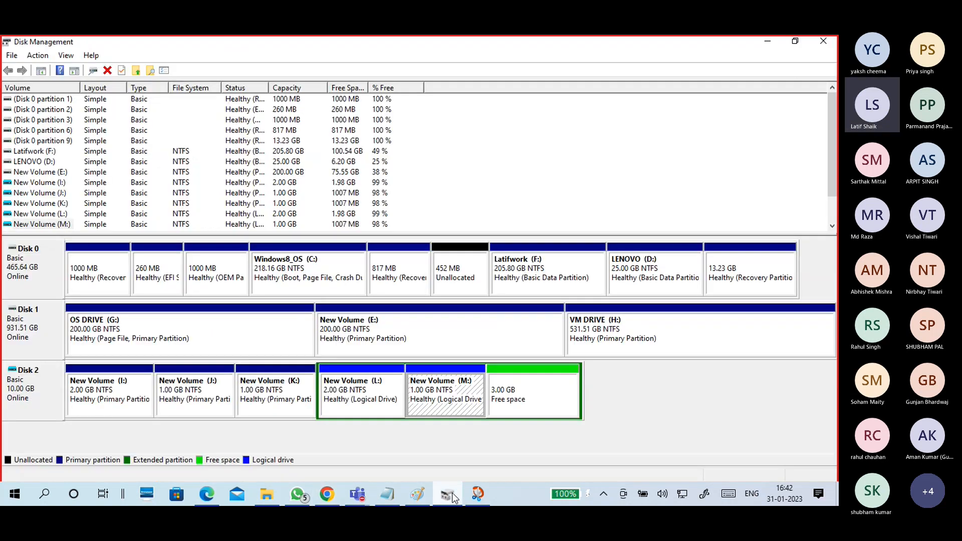
pyautogui.click(368, 394)
pyautogui.rightClick(396, 390)
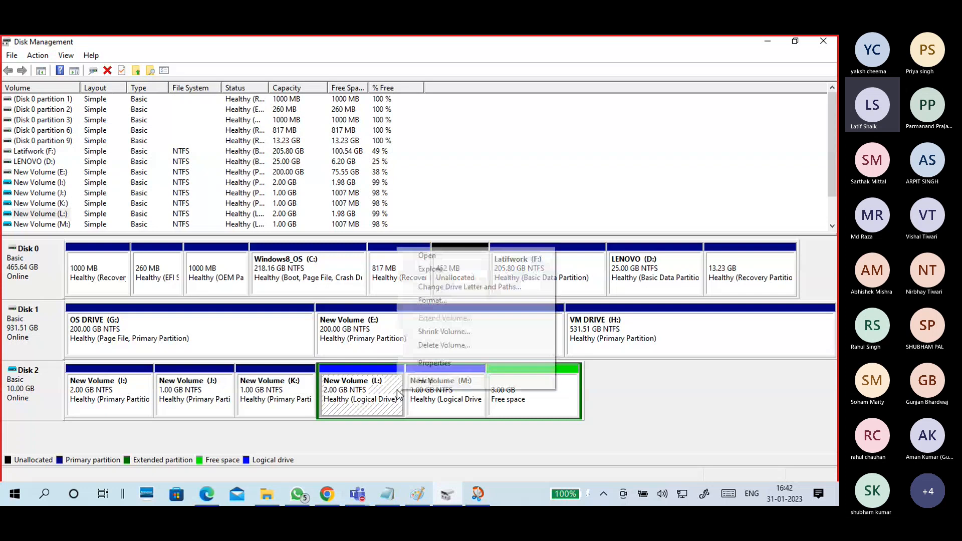
pyautogui.click(423, 345)
pyautogui.click(465, 308)
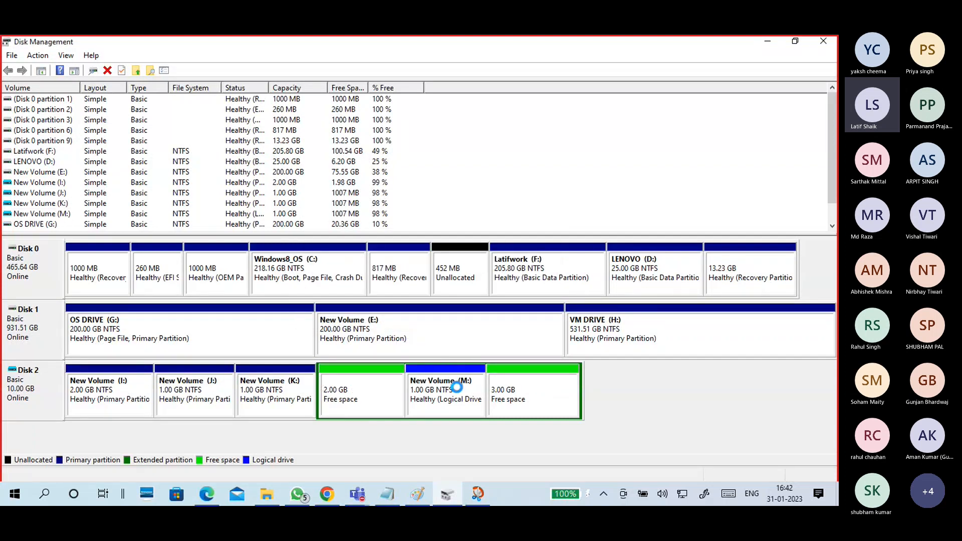
# - Delete logical volume M from Disk 2's extended partition
pyautogui.click(457, 391)
pyautogui.rightClick(458, 388)
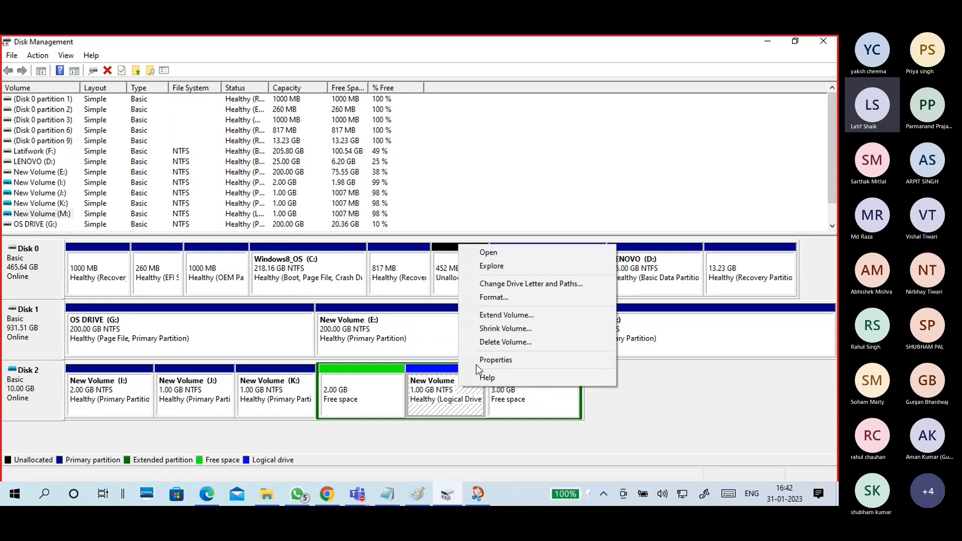
pyautogui.click(484, 344)
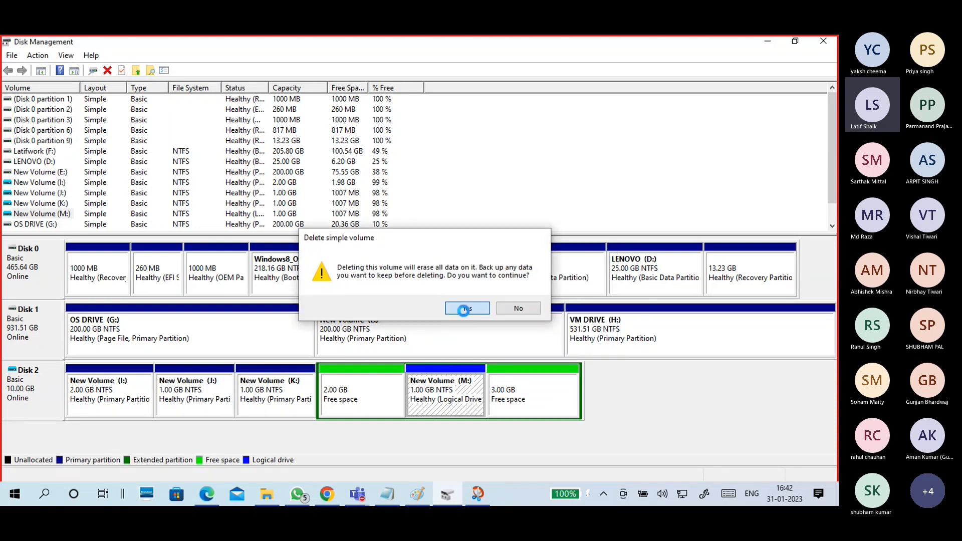
pyautogui.click(462, 307)
# - Delete Disk 2's empty extended partition to turn its free space into unallocated space
pyautogui.click(471, 394)
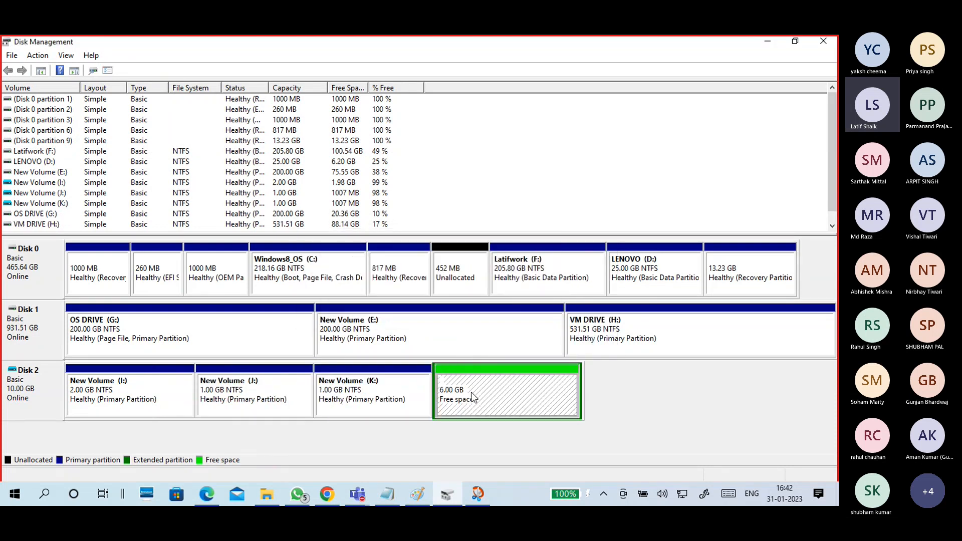
pyautogui.rightClick(470, 393)
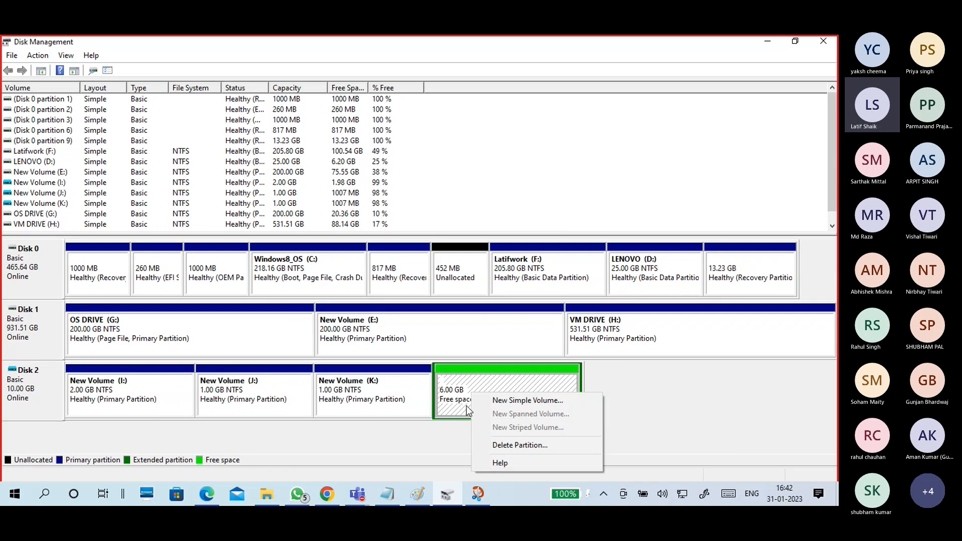
pyautogui.click(496, 445)
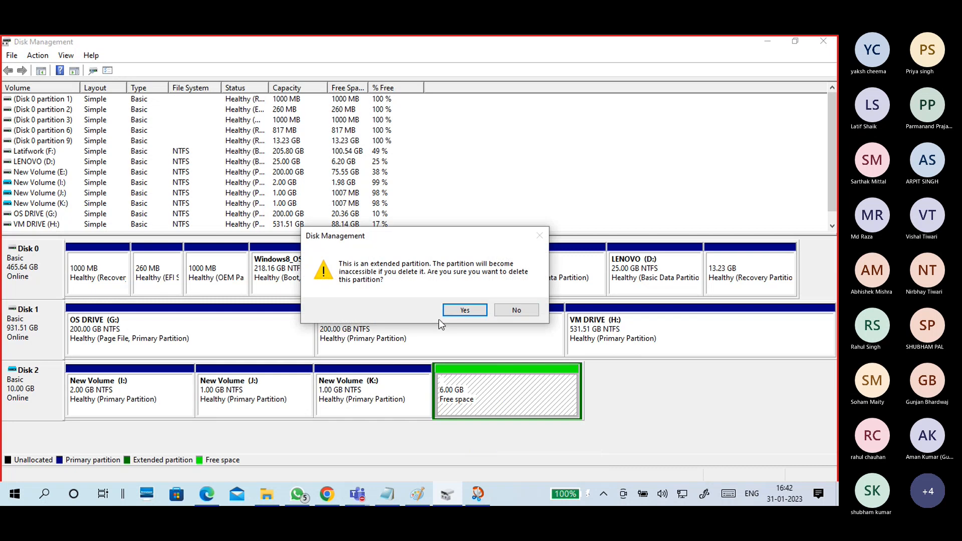
pyautogui.click(449, 309)
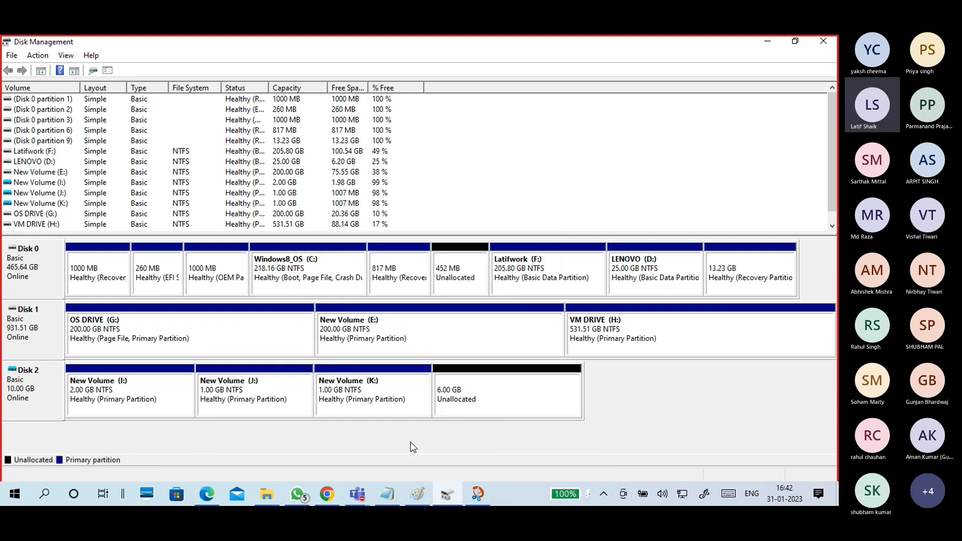
# - Delete primary volume K from Disk 2, next to the unallocated space
pyautogui.click(399, 399)
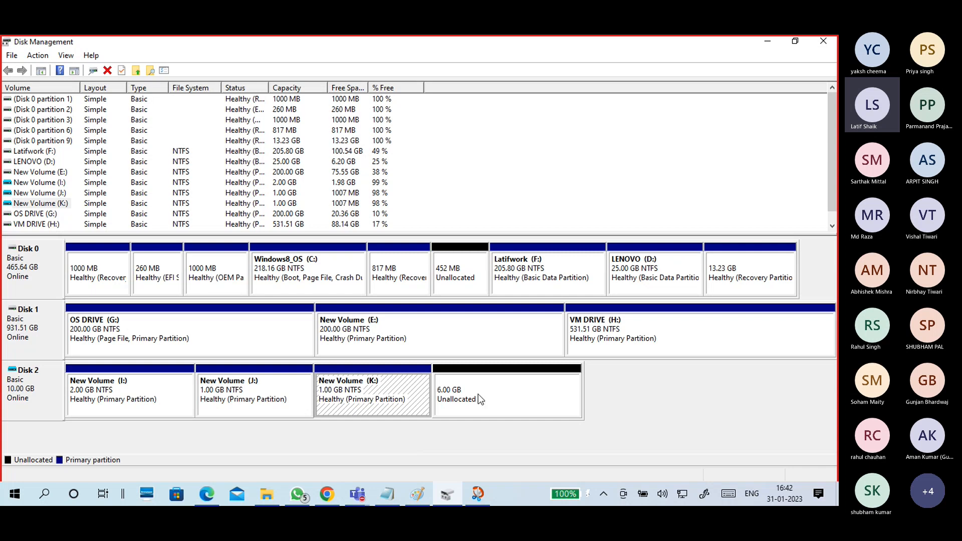
pyautogui.click(478, 393)
pyautogui.click(380, 396)
pyautogui.rightClick(380, 396)
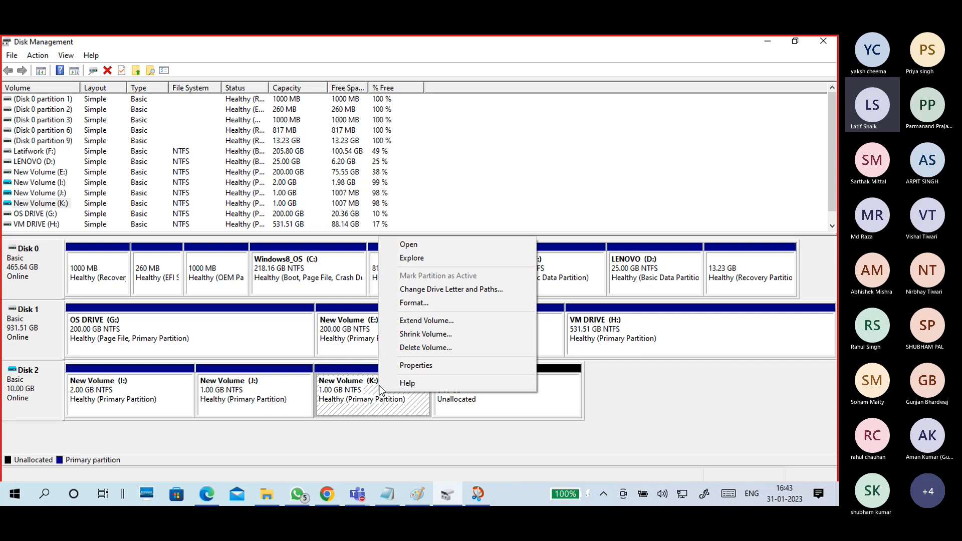
pyautogui.click(424, 348)
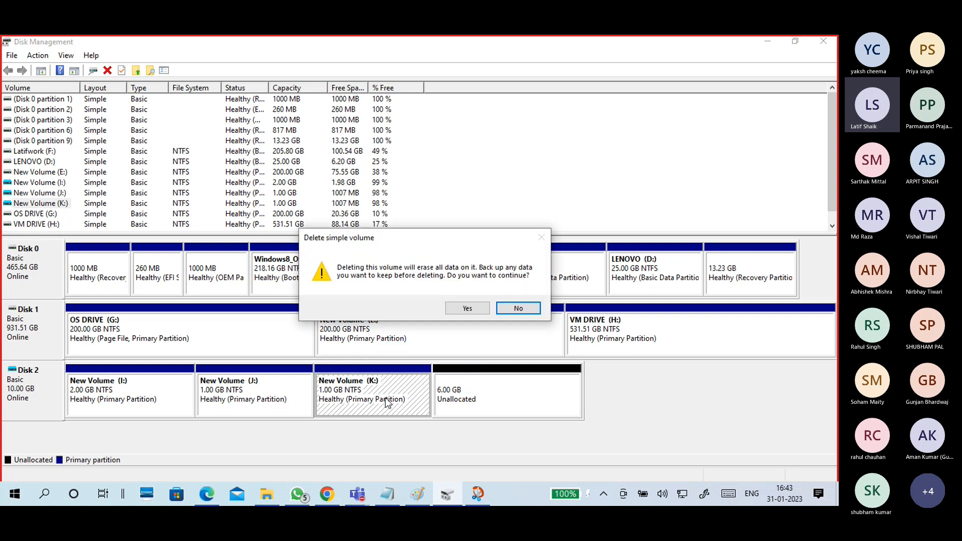
pyautogui.click(453, 321)
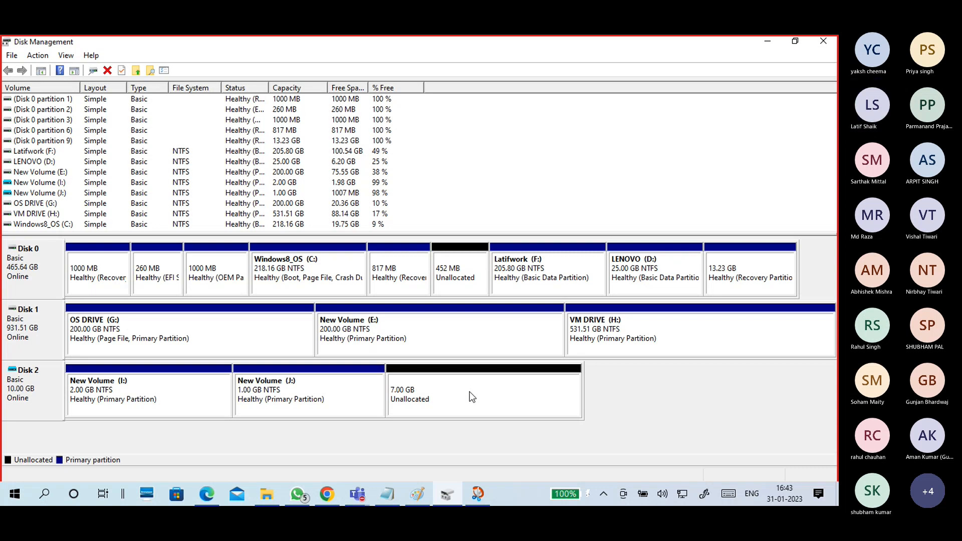
pyautogui.click(414, 391)
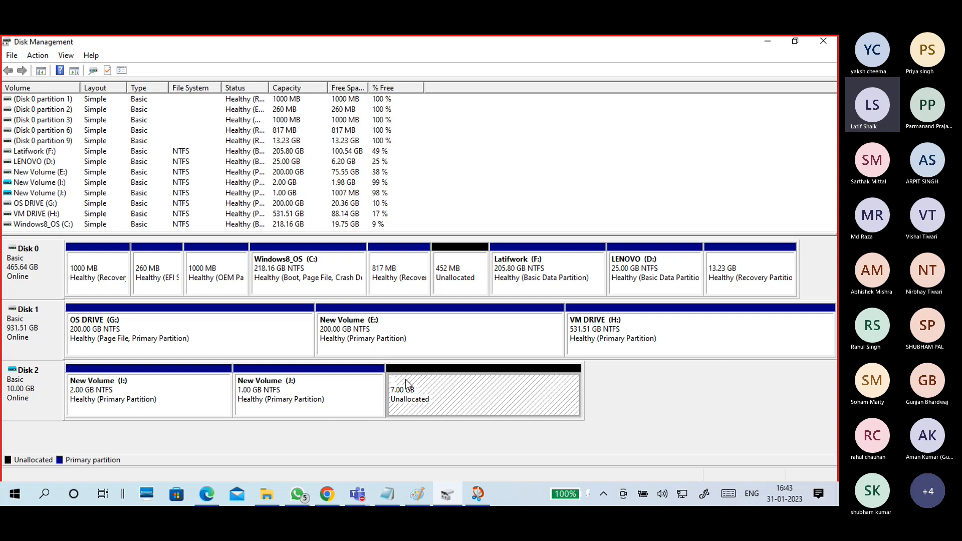
pyautogui.click(310, 389)
pyautogui.rightClick(309, 389)
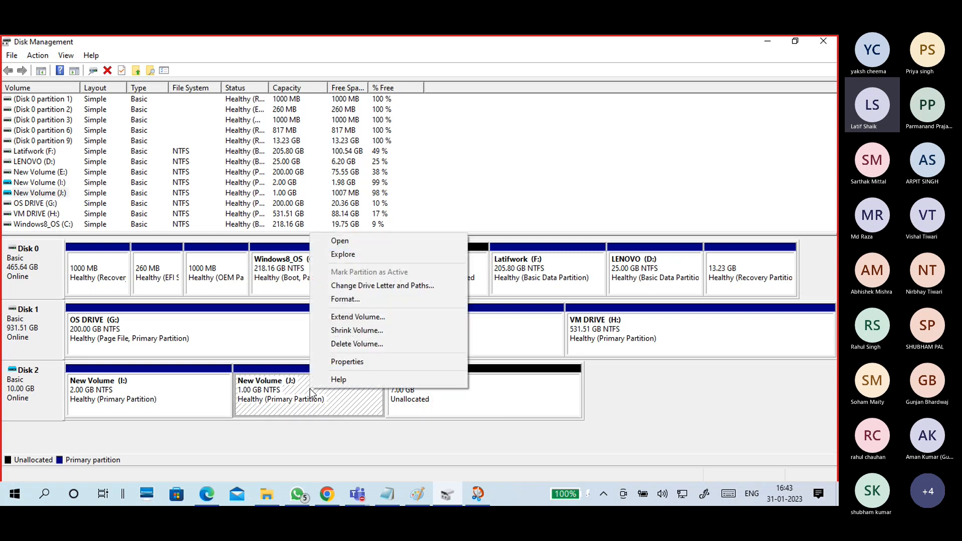
pyautogui.click(323, 400)
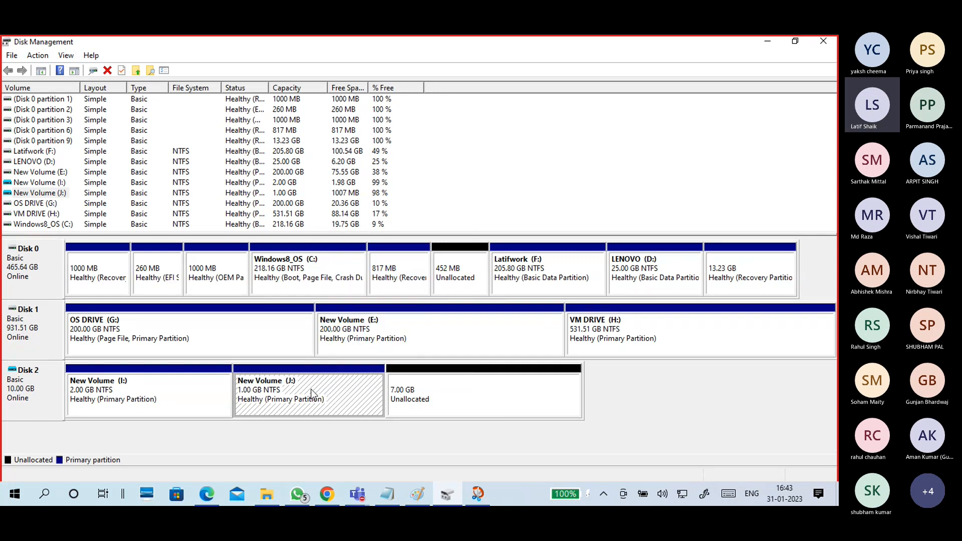
pyautogui.click(407, 389)
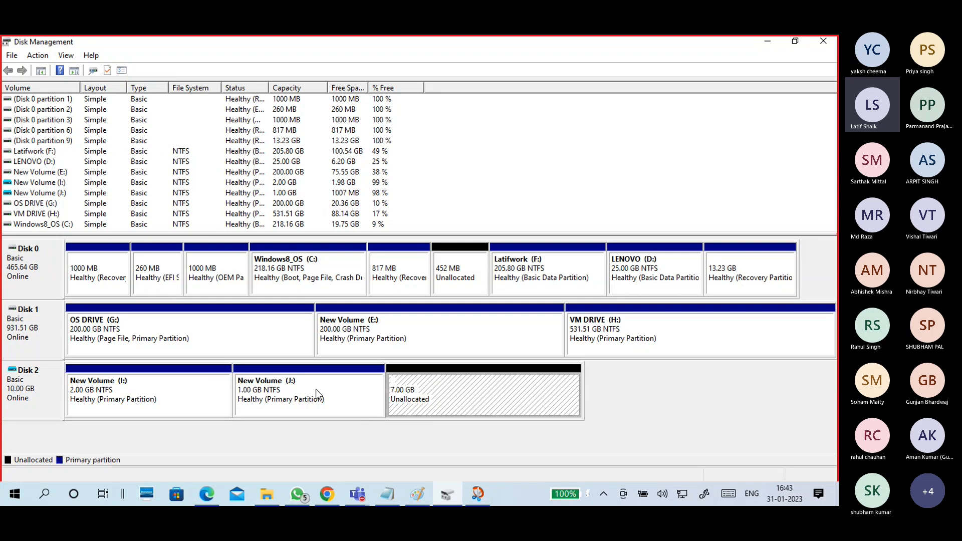
# - Extend volume J on Disk 2 by 2048 MB using the adjacent unallocated space
pyautogui.click(315, 389)
pyautogui.rightClick(315, 389)
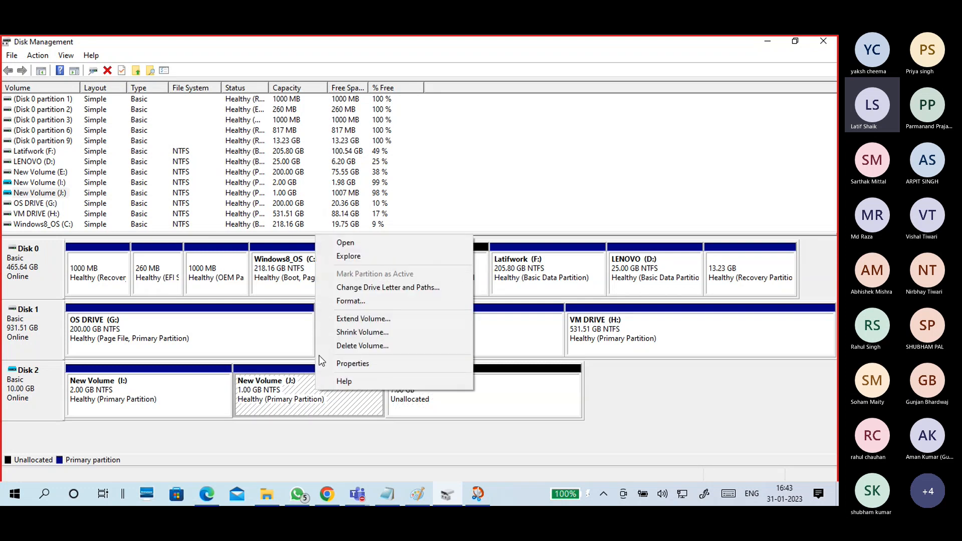
pyautogui.click(335, 318)
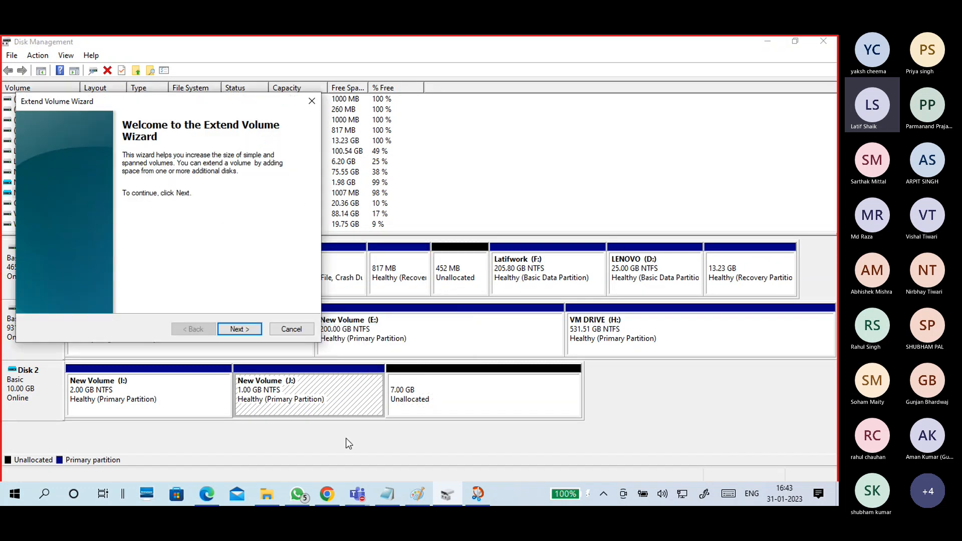
pyautogui.click(255, 330)
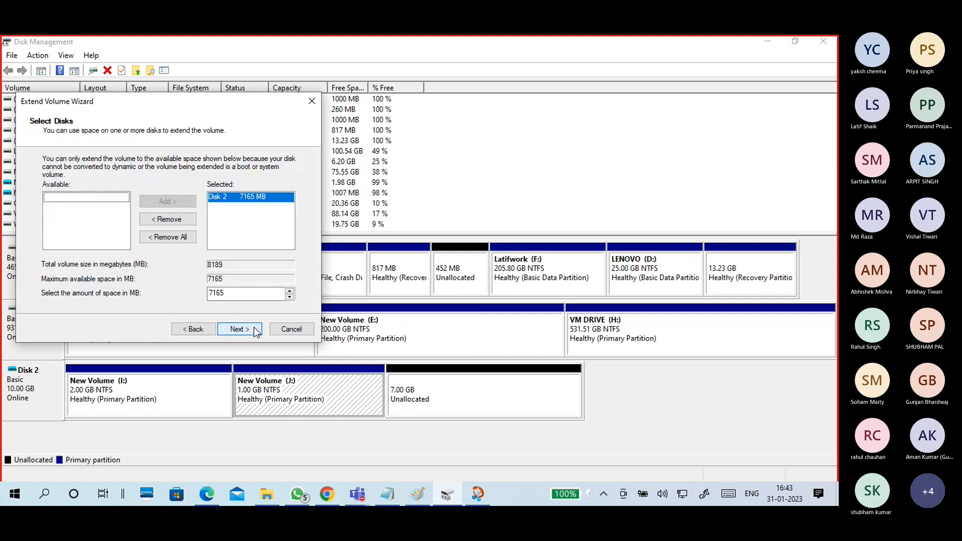
pyautogui.doubleClick(215, 293)
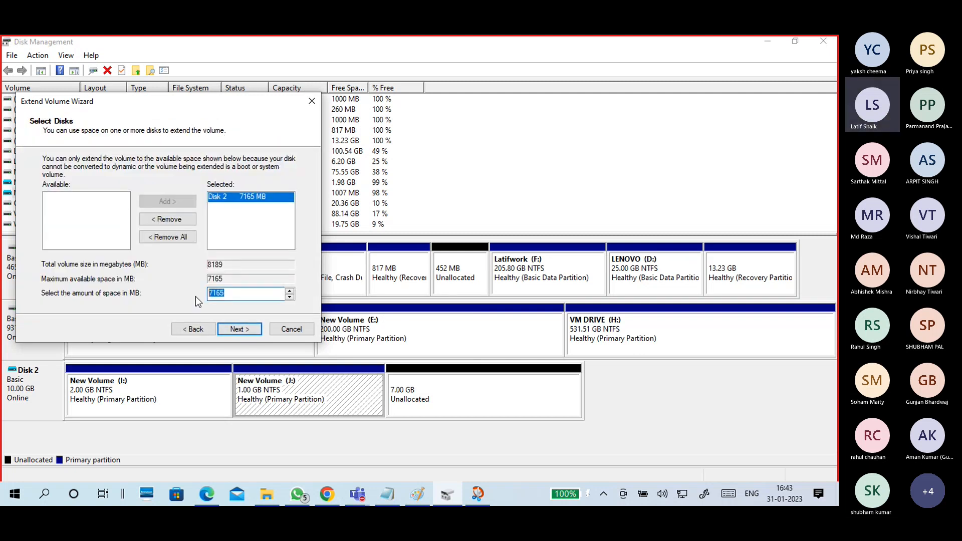
pyautogui.write('20')
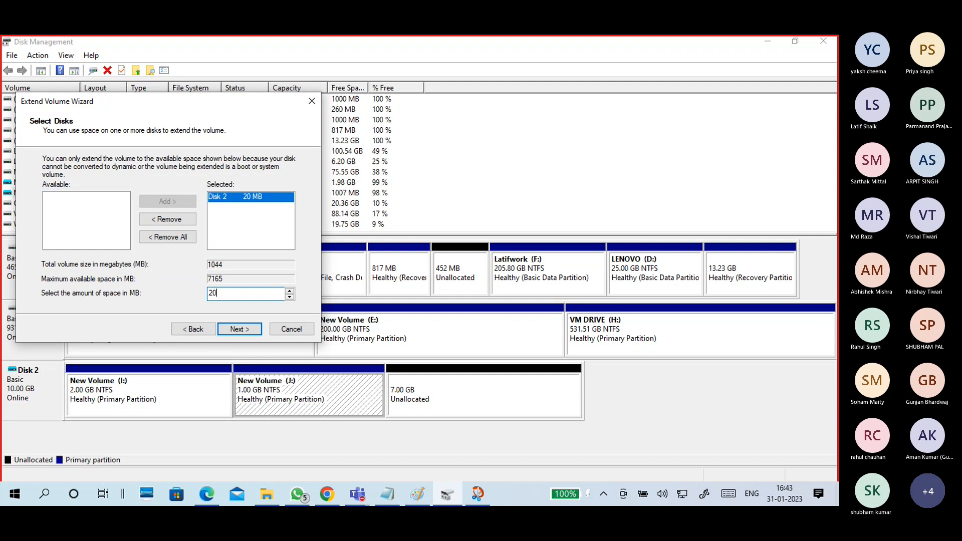
pyautogui.write('48')
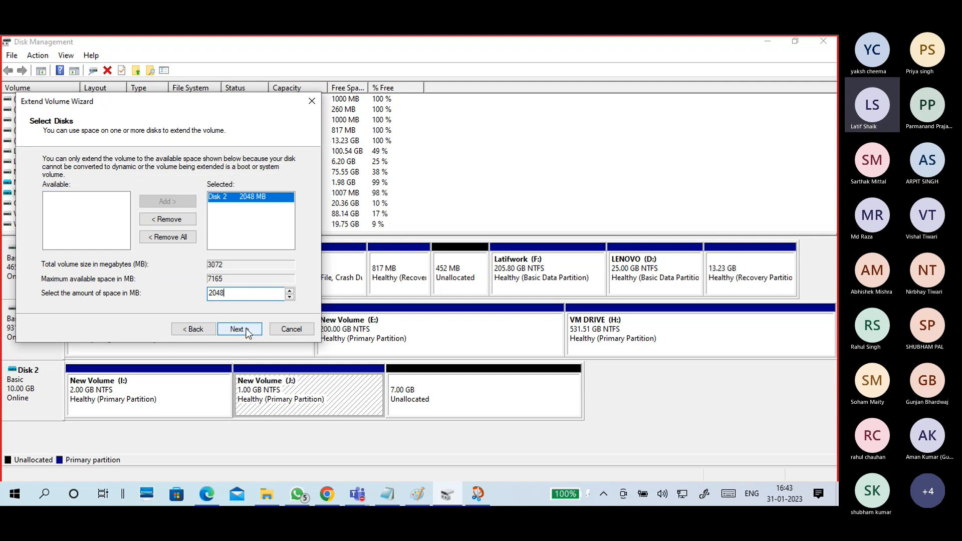
pyautogui.click(244, 328)
pyautogui.click(244, 328)
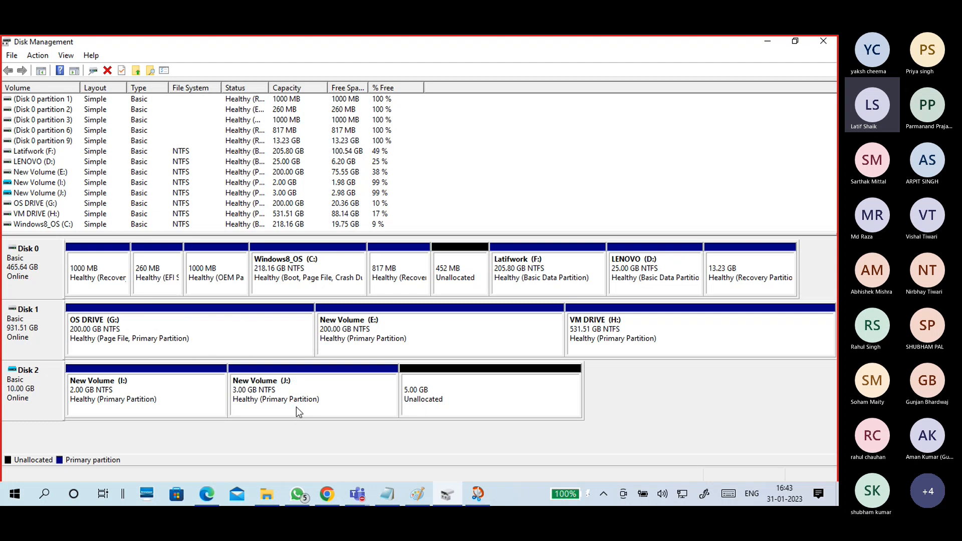
# - Extend volume J again by the remaining 5117 MB of unallocated space on Disk 2
pyautogui.click(468, 394)
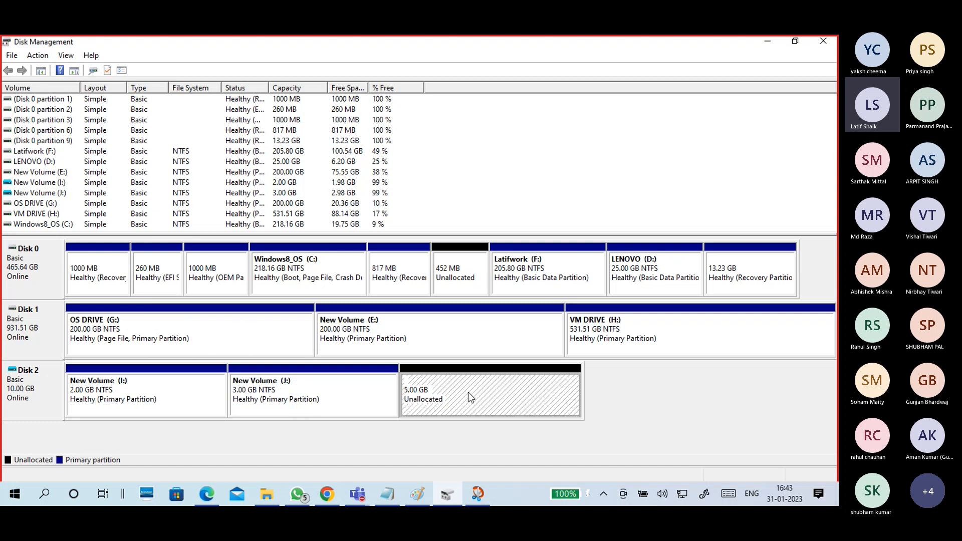
pyautogui.click(351, 382)
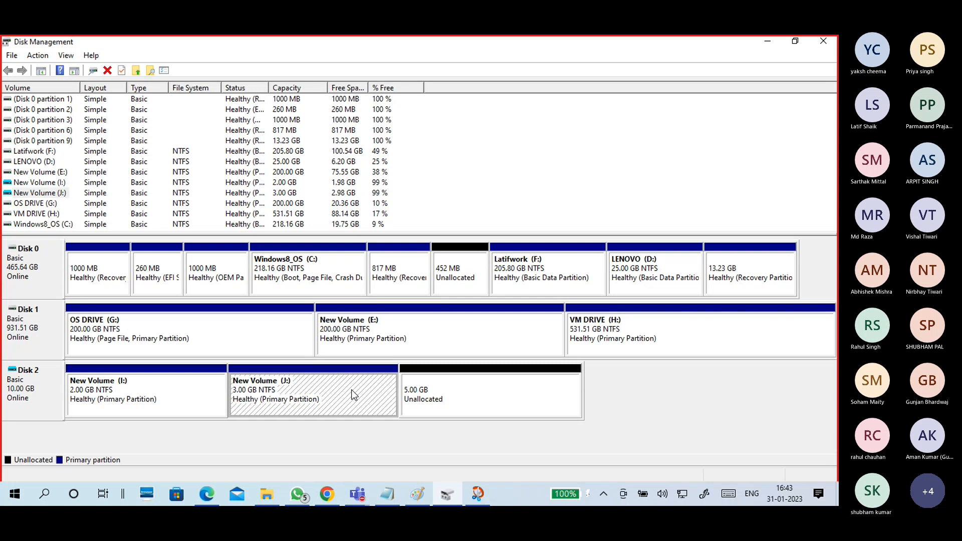
pyautogui.rightClick(351, 391)
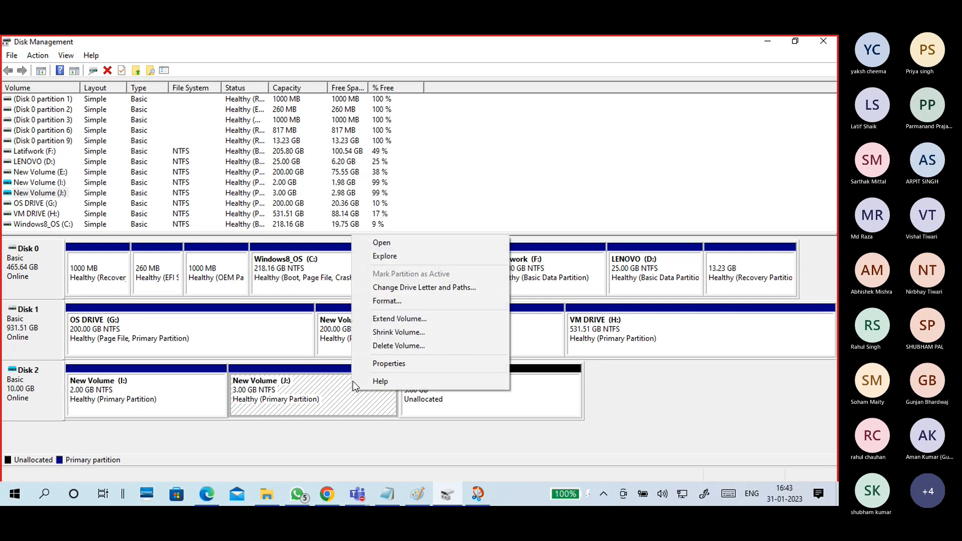
pyautogui.click(399, 318)
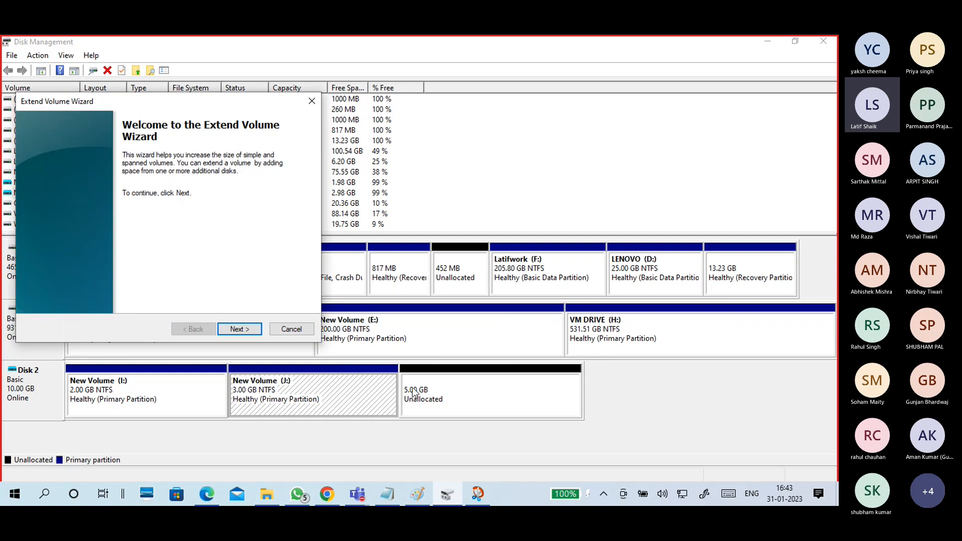
pyautogui.click(260, 330)
pyautogui.click(240, 329)
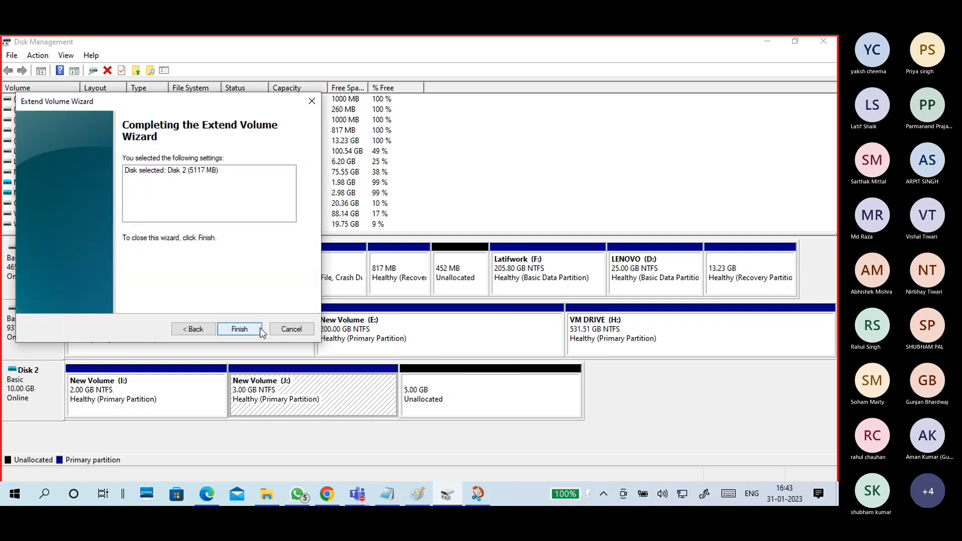
pyautogui.click(260, 329)
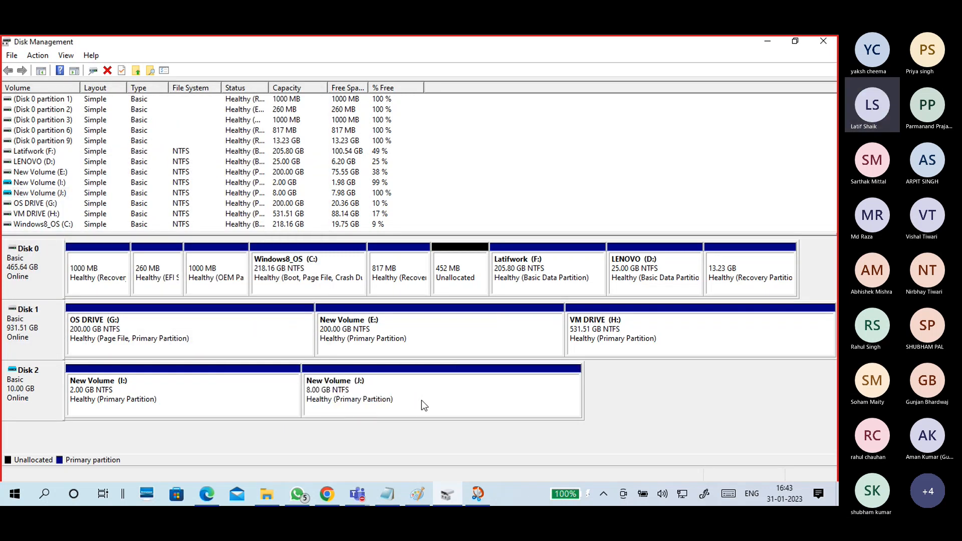
# - Delete primary volume J from Disk 2
pyautogui.click(413, 395)
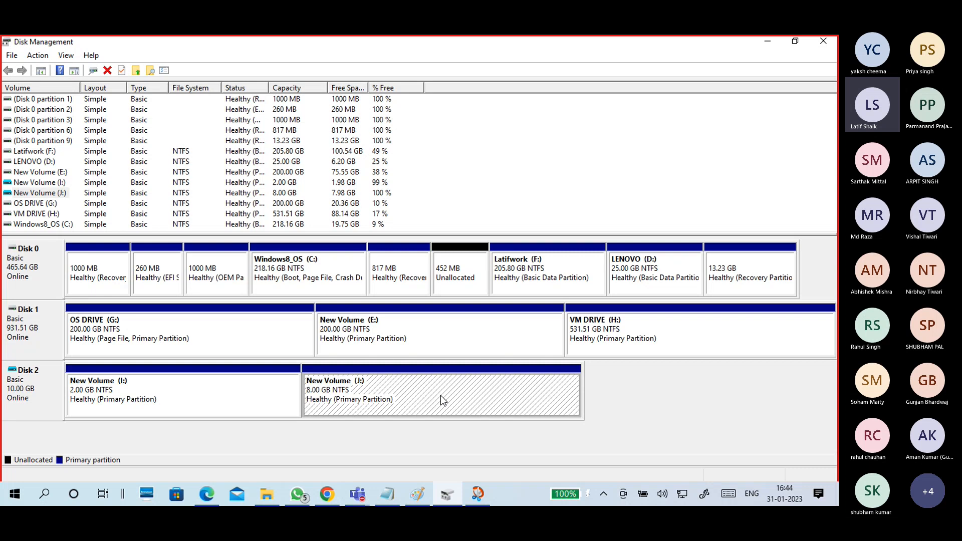
pyautogui.rightClick(408, 389)
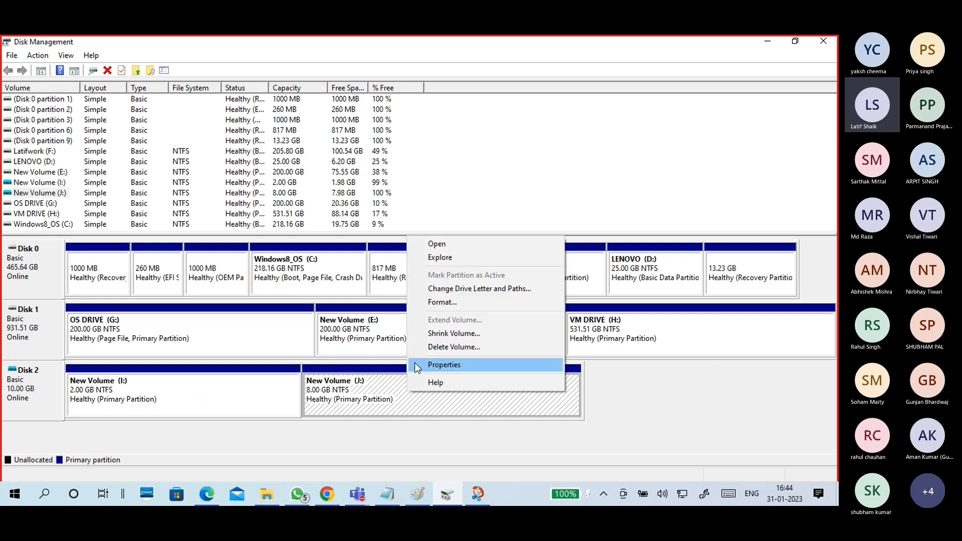
pyautogui.click(422, 347)
pyautogui.click(465, 308)
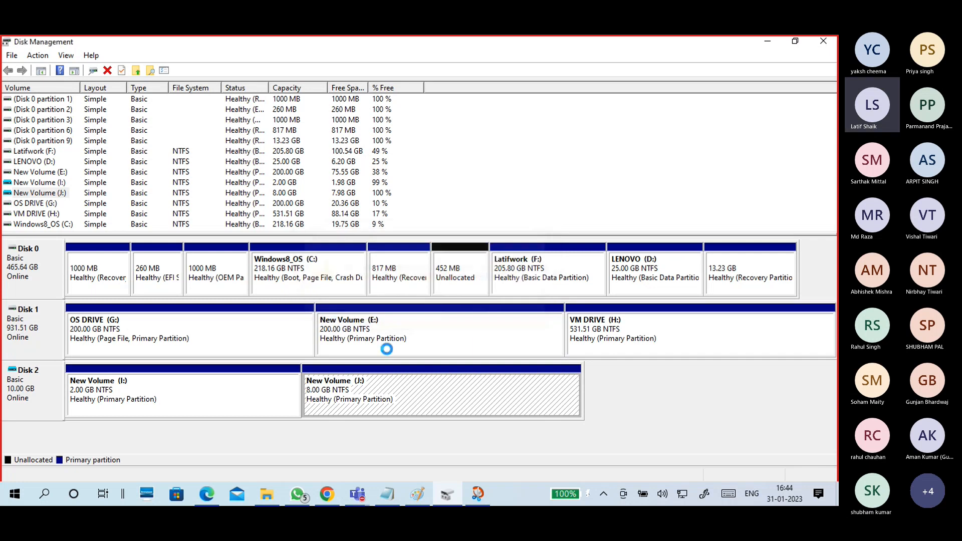
pyautogui.rightClick(262, 384)
pyautogui.click(283, 343)
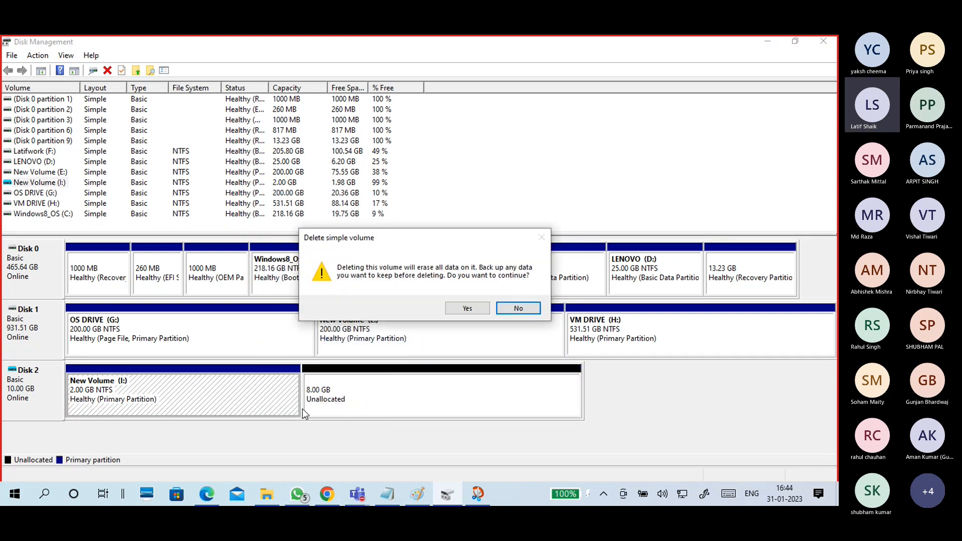
pyautogui.click(483, 309)
# - Extend volume I on Disk 2 by the full 8189 MB of available space
pyautogui.rightClick(253, 407)
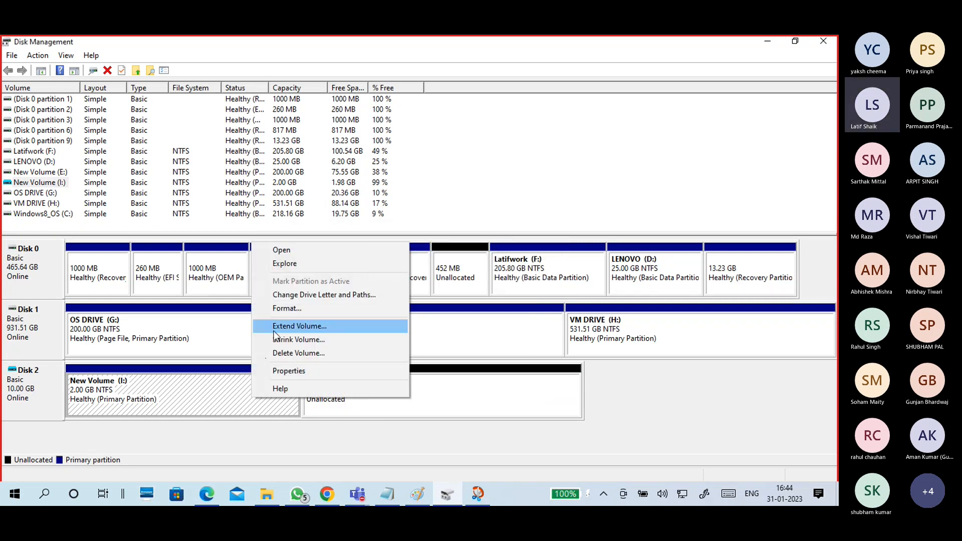
pyautogui.click(344, 390)
pyautogui.click(367, 382)
pyautogui.click(228, 401)
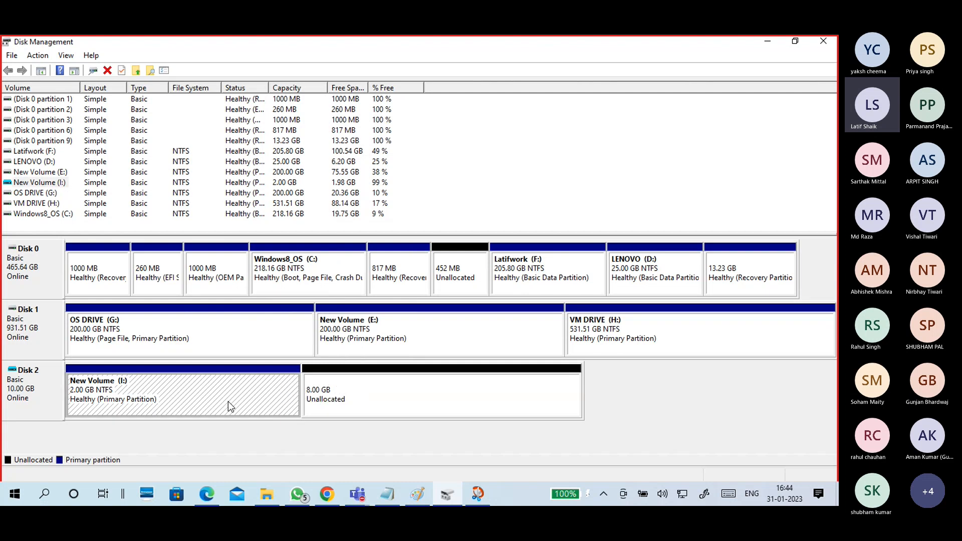
pyautogui.rightClick(228, 401)
pyautogui.click(262, 331)
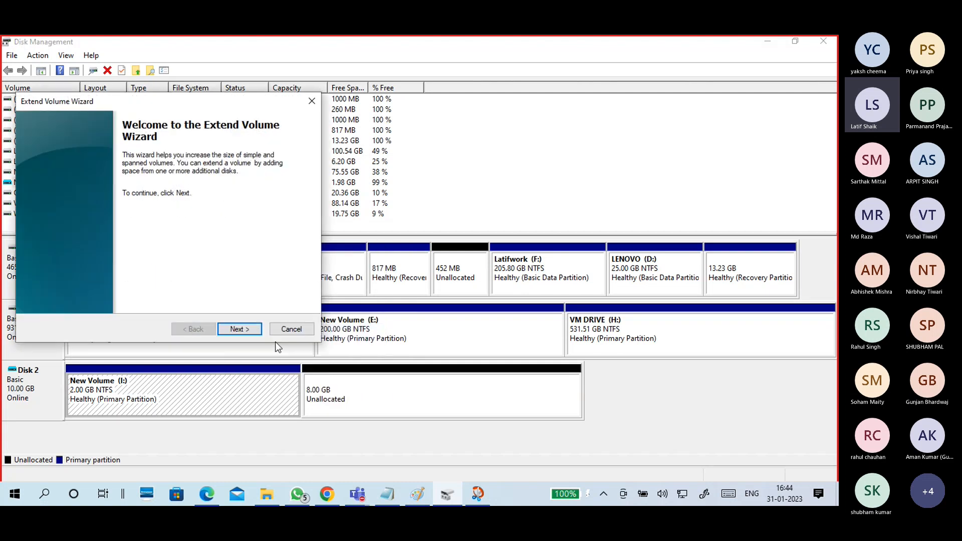
pyautogui.click(254, 331)
pyautogui.click(234, 297)
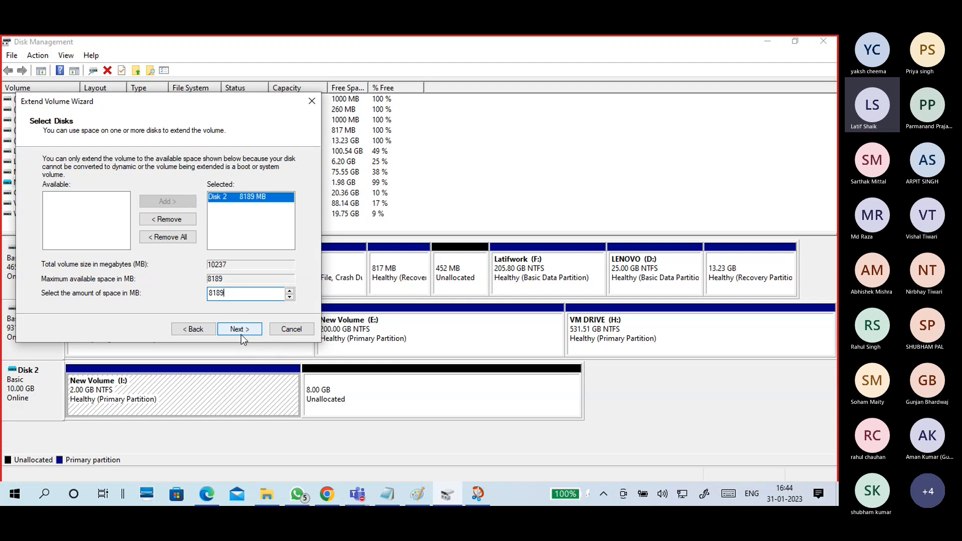
pyautogui.click(241, 331)
pyautogui.click(241, 331)
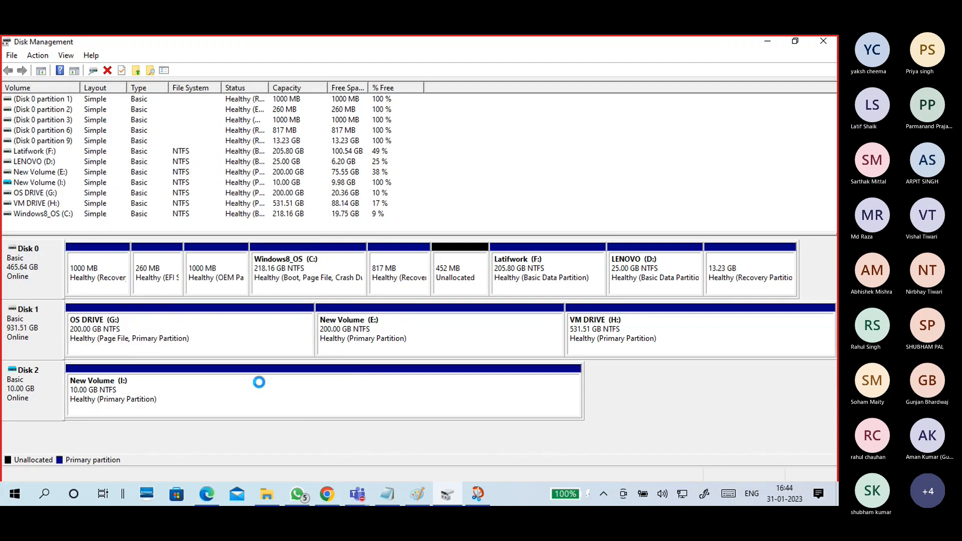
# - Shrink volume I on Disk 2 by 4096 MB to free up unallocated space
pyautogui.rightClick(321, 398)
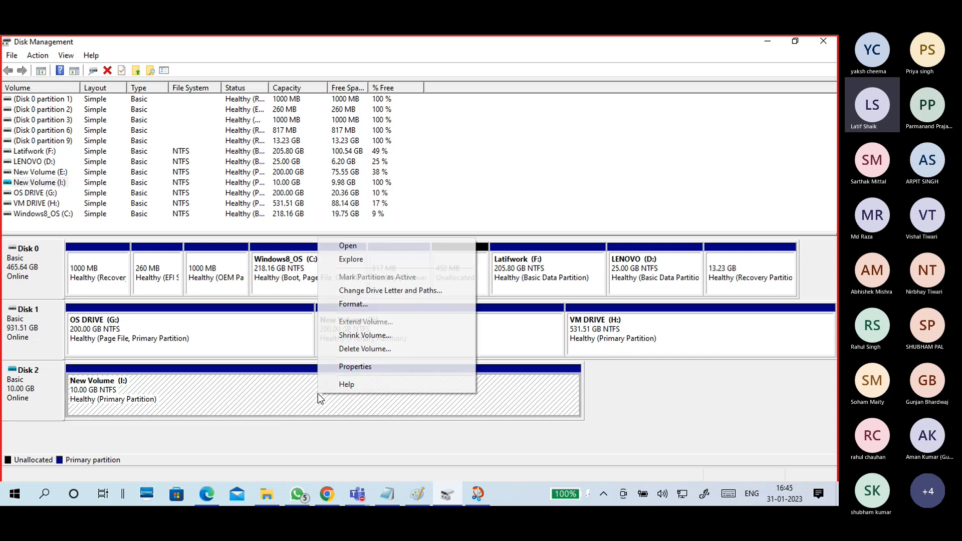
pyautogui.click(331, 335)
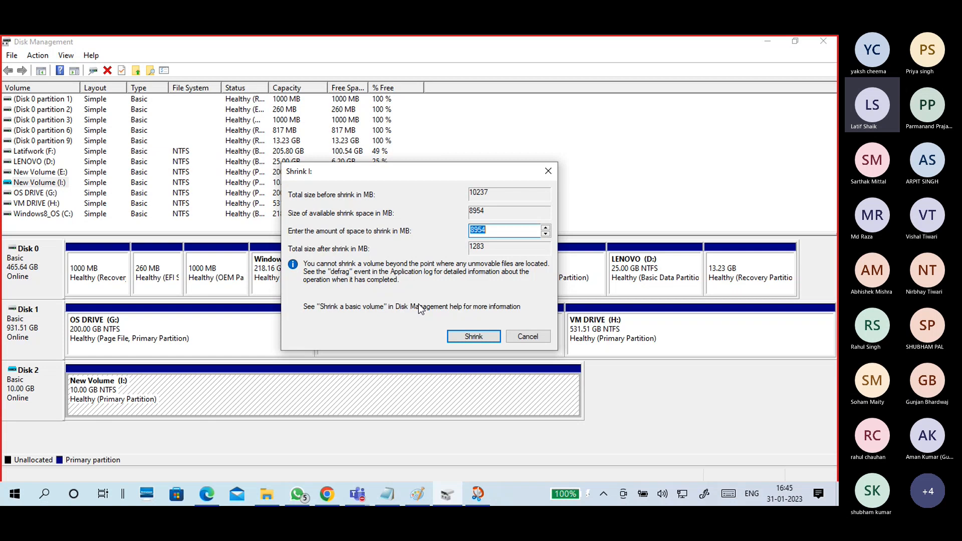
pyautogui.write('4096')
pyautogui.press('Return')
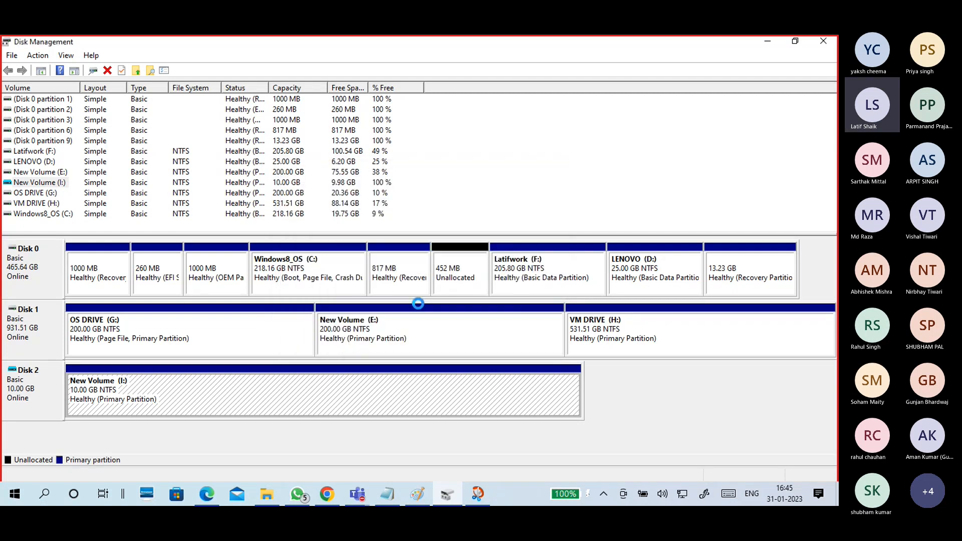
pyautogui.click(198, 395)
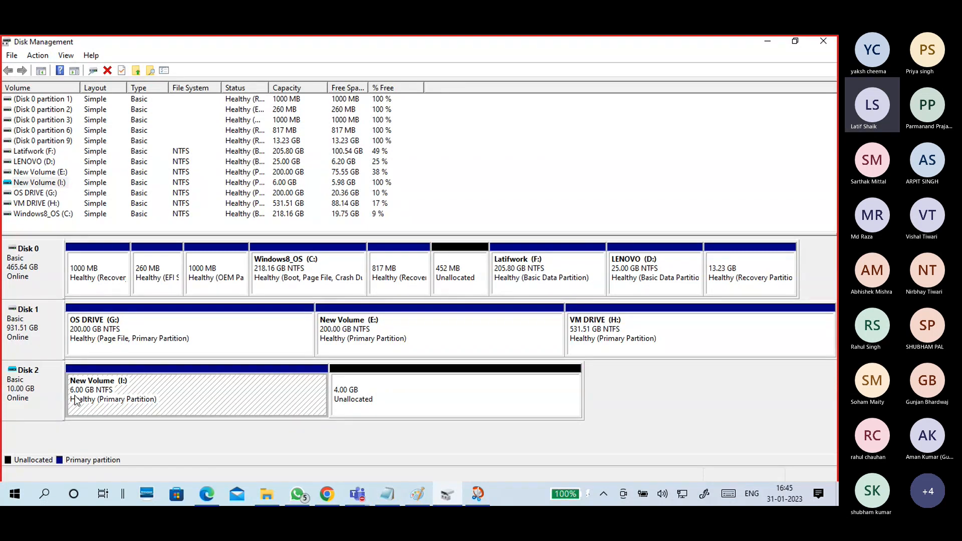
# - Examine the extend and shrink options of volume I and the adjacent unallocated space on Disk 2
pyautogui.click(370, 383)
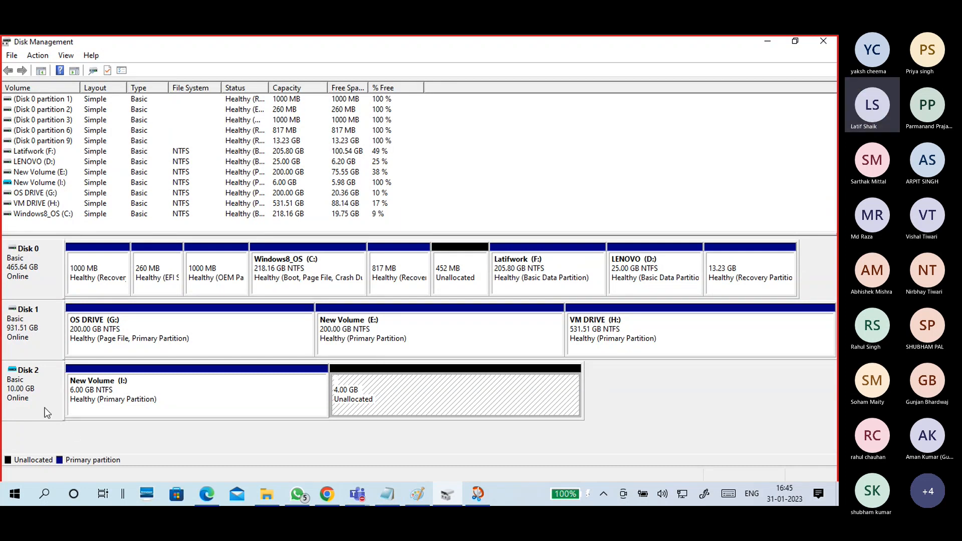
pyautogui.click(116, 398)
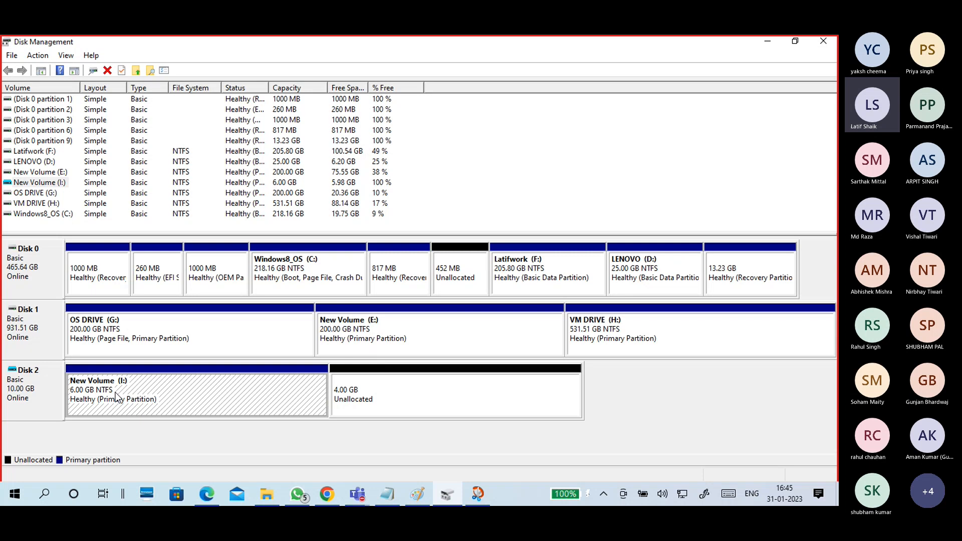
pyautogui.rightClick(182, 387)
pyautogui.click(189, 404)
pyautogui.rightClick(227, 387)
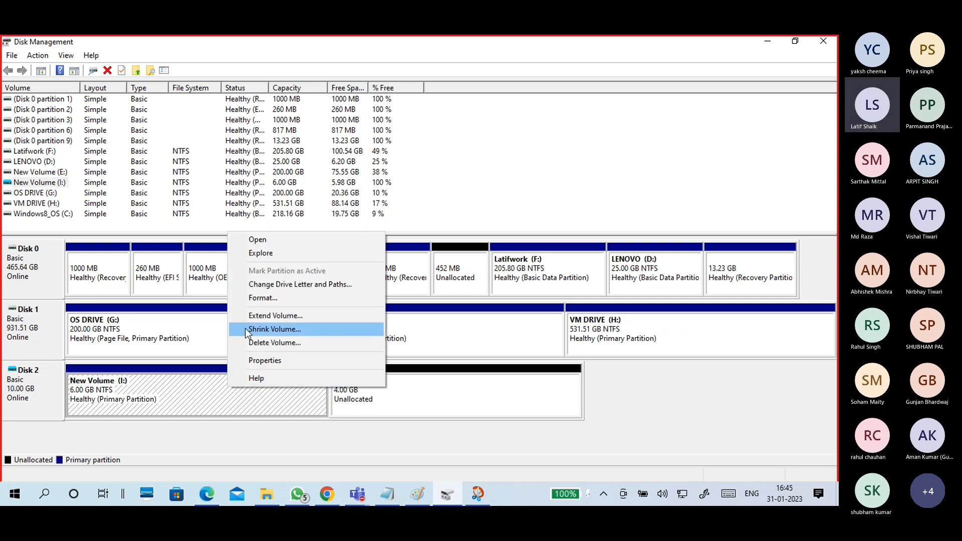
pyautogui.click(212, 386)
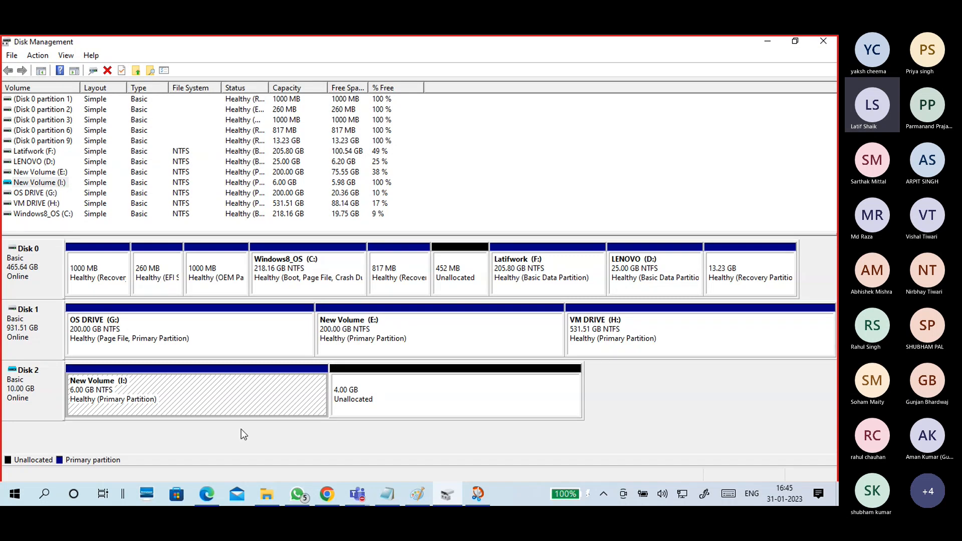
pyautogui.click(357, 394)
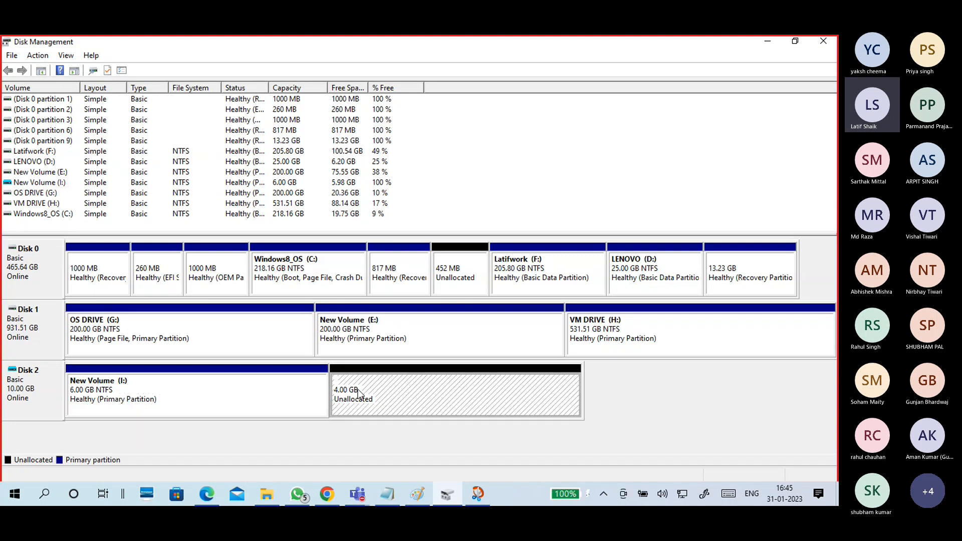
pyautogui.click(280, 377)
pyautogui.click(382, 381)
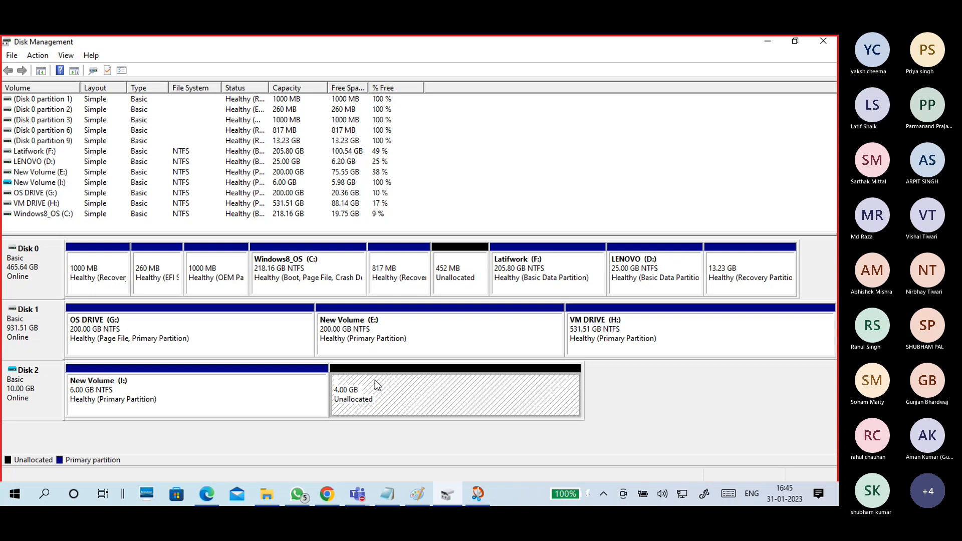
# - Check whether Disk 2 offers conversion to a GPT disk while it still holds a volume
pyautogui.click(37, 372)
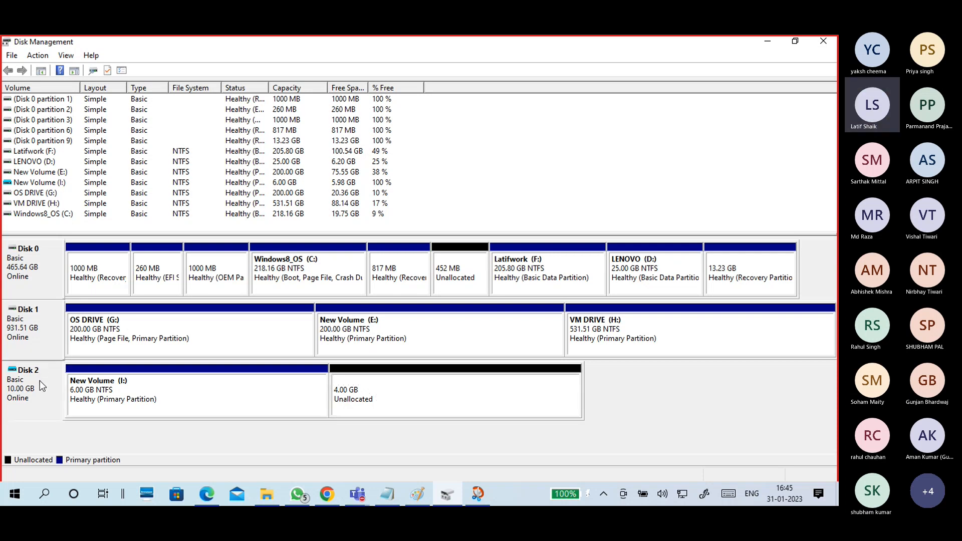
pyautogui.rightClick(40, 383)
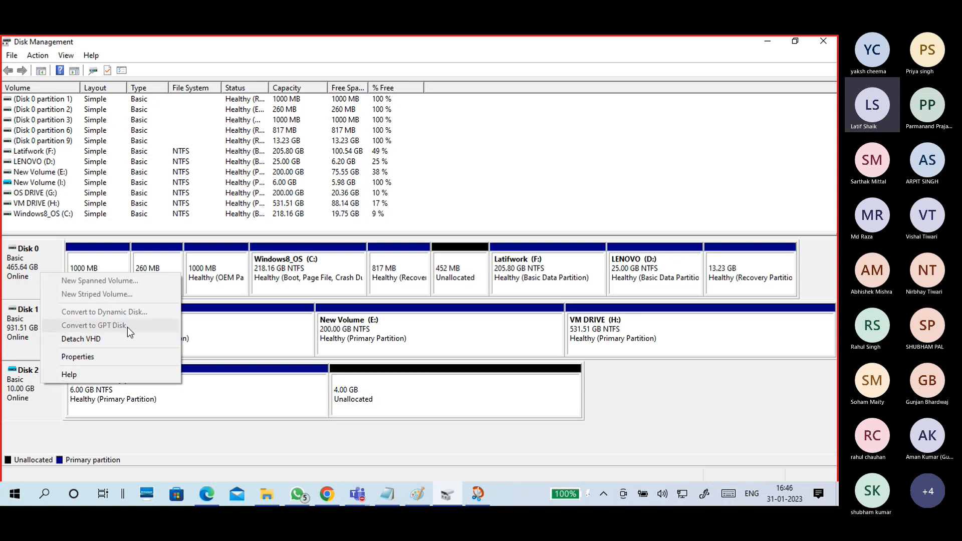
pyautogui.click(210, 391)
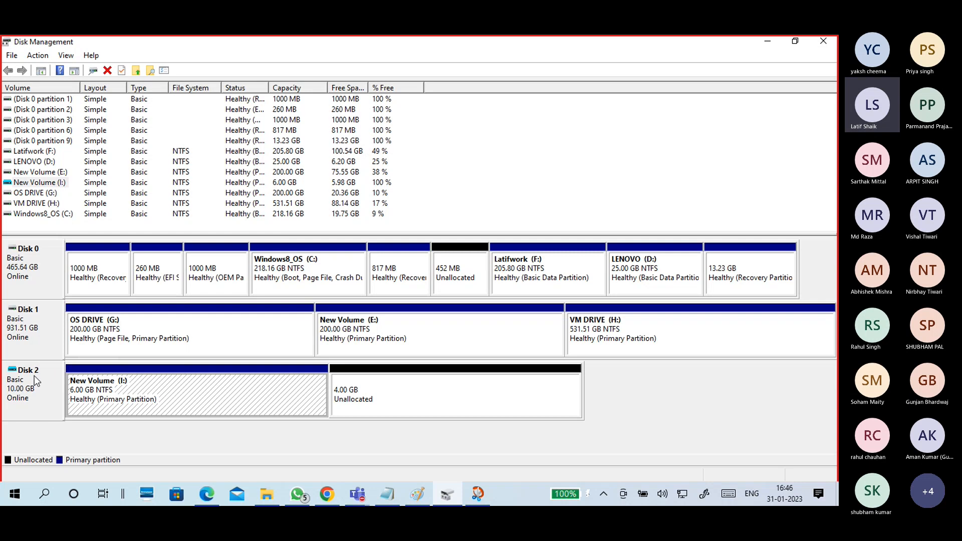
# - Delete volume I on Disk 2 so that the whole disk is unallocated
pyautogui.rightClick(35, 376)
pyautogui.click(204, 409)
pyautogui.rightClick(170, 386)
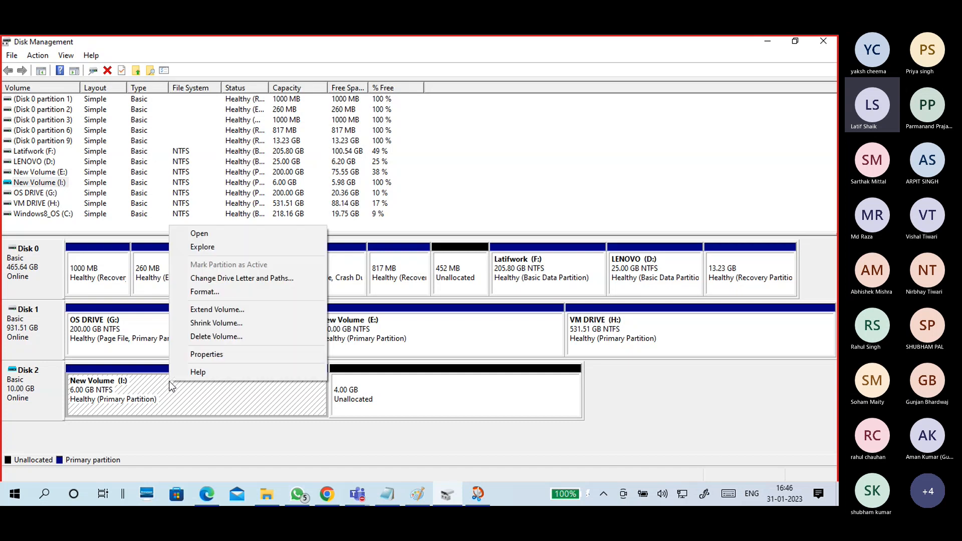
pyautogui.click(189, 341)
pyautogui.click(467, 307)
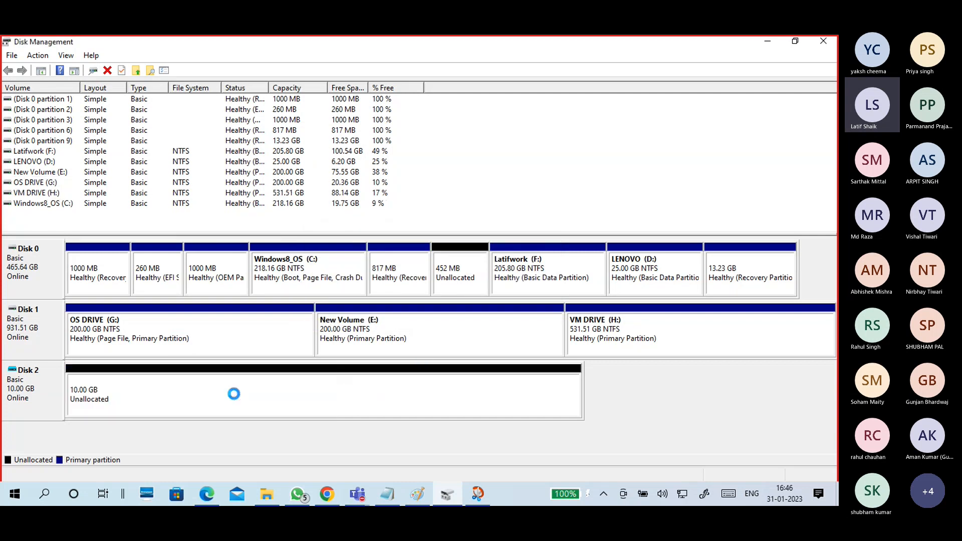
# - Convert the empty Disk 2 to a GPT disk and check its conversion options
pyautogui.rightClick(47, 385)
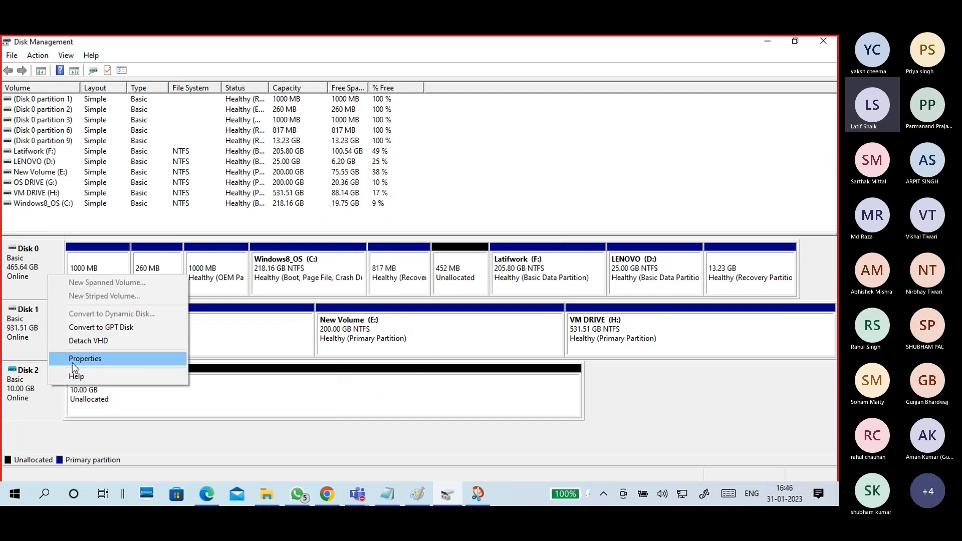
pyautogui.click(97, 329)
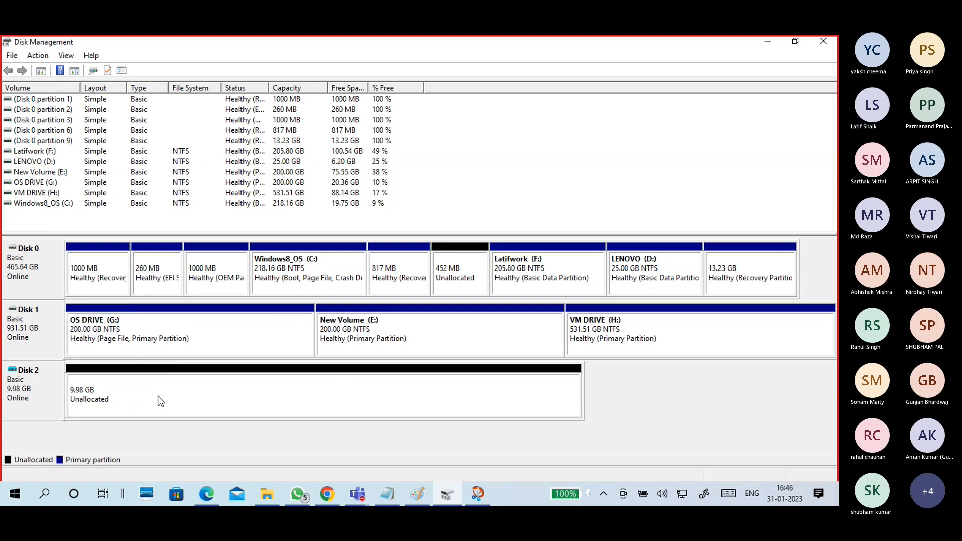
pyautogui.rightClick(40, 374)
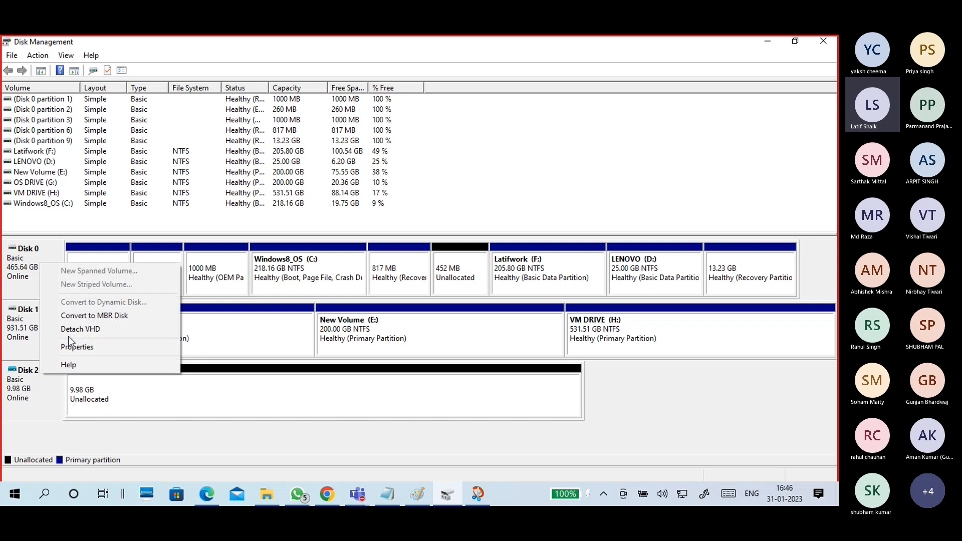
# - Create a 512 MB NTFS simple volume with drive letter I in Disk 2's unallocated space, using a quick format
pyautogui.rightClick(197, 391)
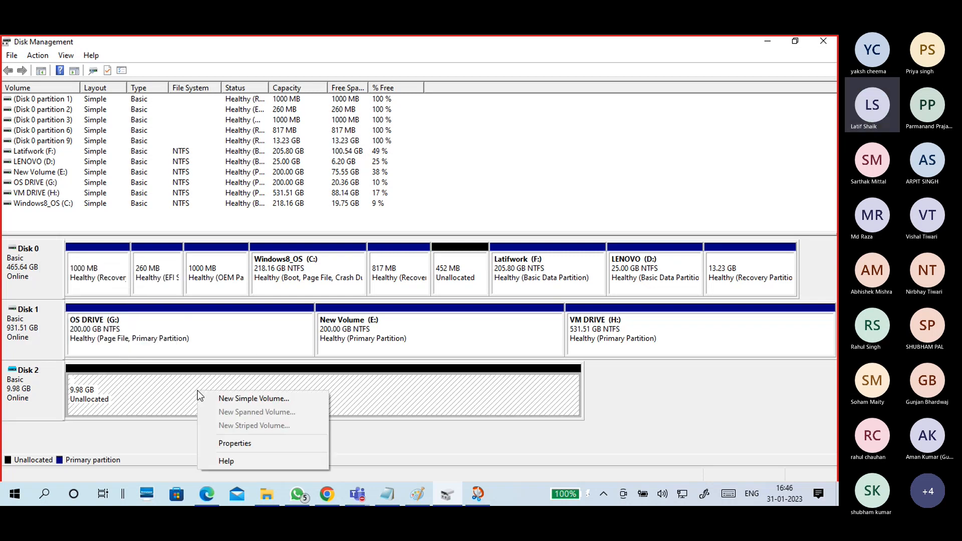
pyautogui.click(223, 398)
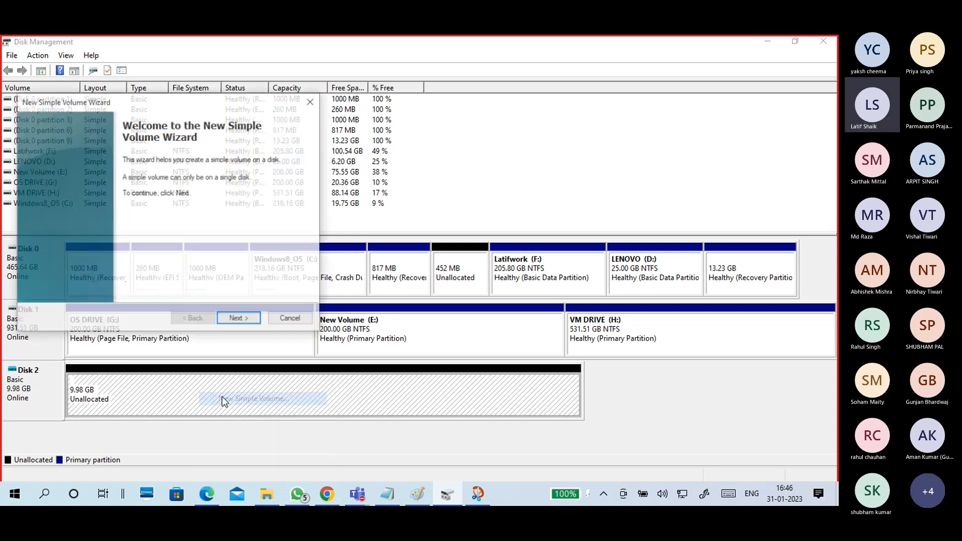
pyautogui.click(229, 322)
pyautogui.write('5')
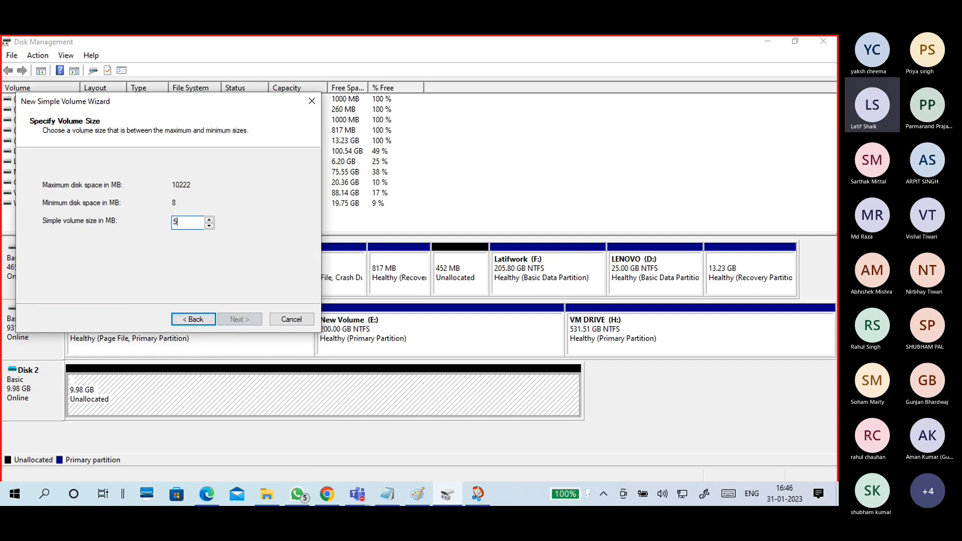
pyautogui.write('12')
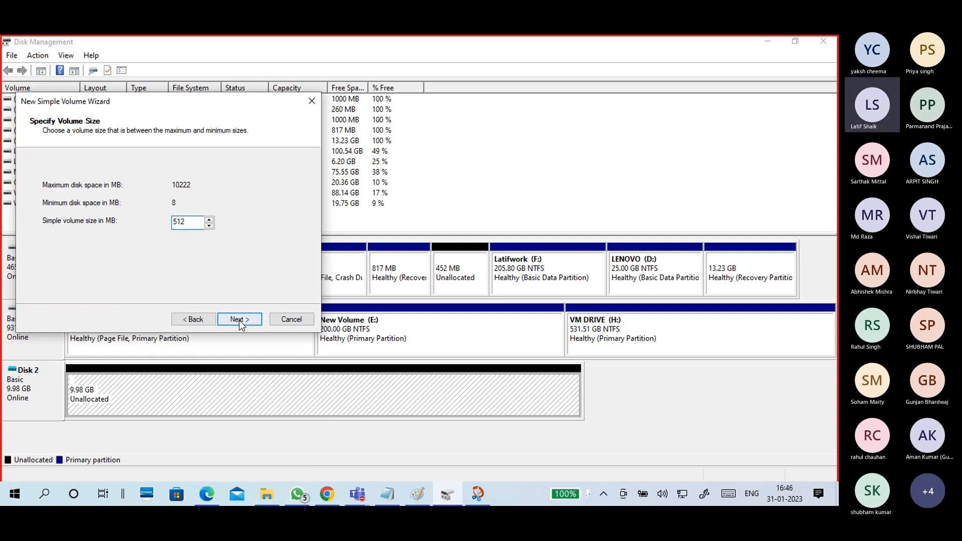
pyautogui.click(239, 323)
pyautogui.click(241, 324)
pyautogui.click(240, 323)
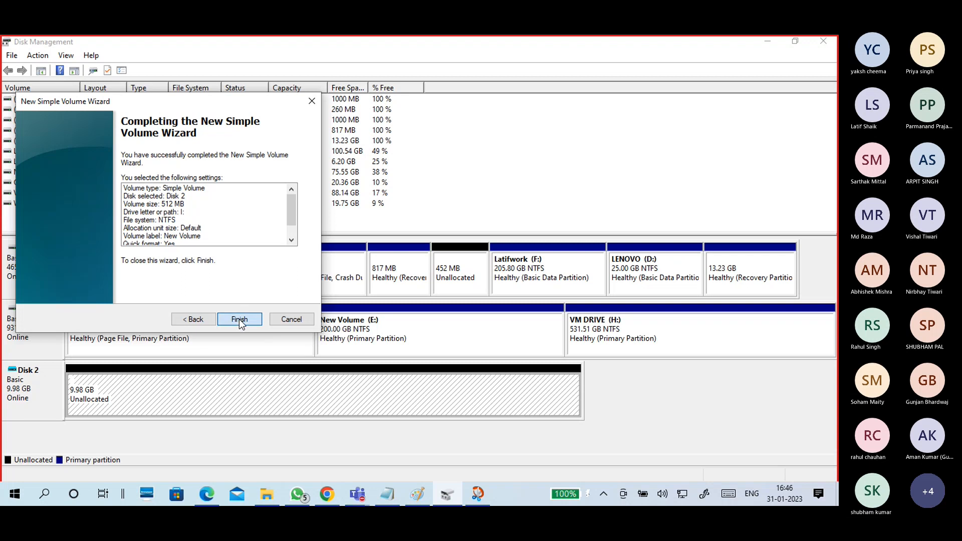
pyautogui.click(240, 321)
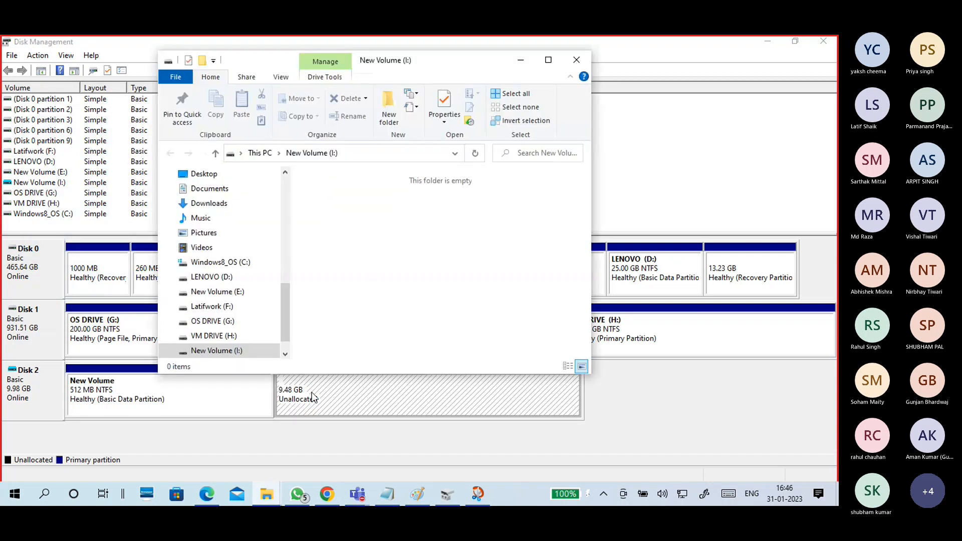
pyautogui.click(575, 58)
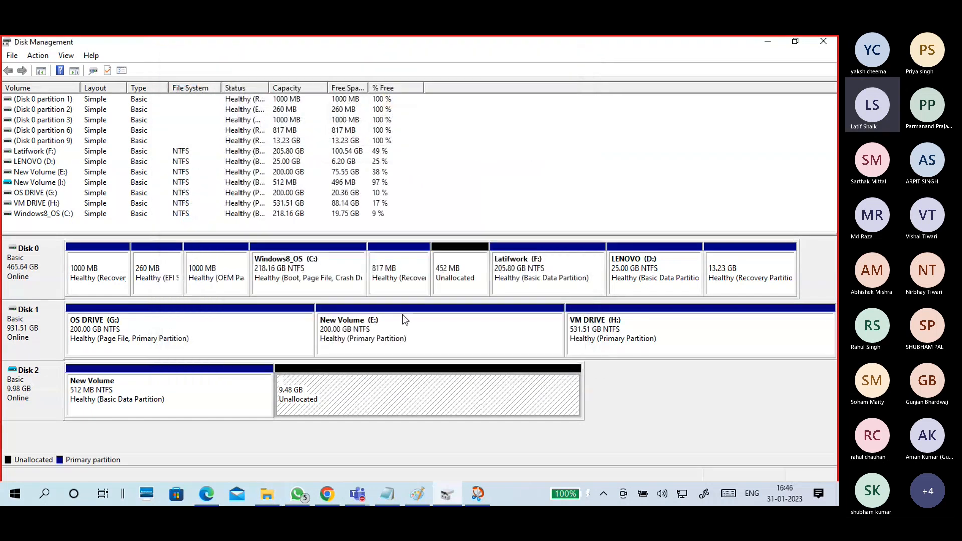
# - Create a 1 GB NTFS simple volume with drive letter J in Disk 2's remaining unallocated space
pyautogui.rightClick(363, 388)
pyautogui.click(388, 396)
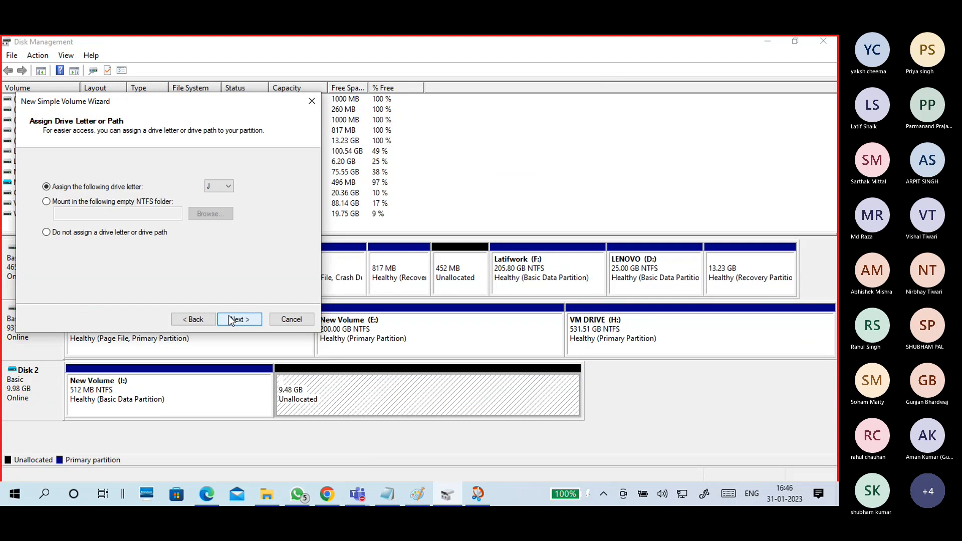
pyautogui.click(193, 319)
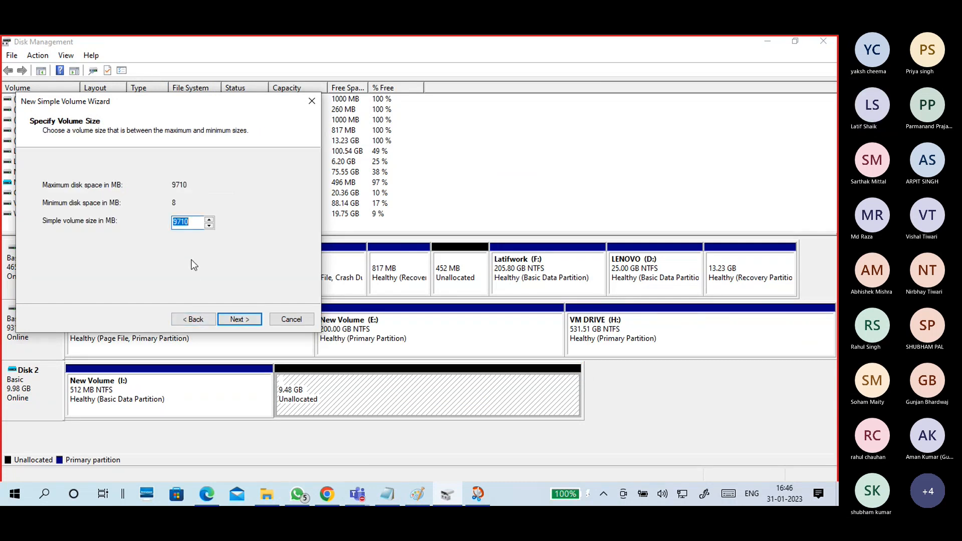
pyautogui.write('10')
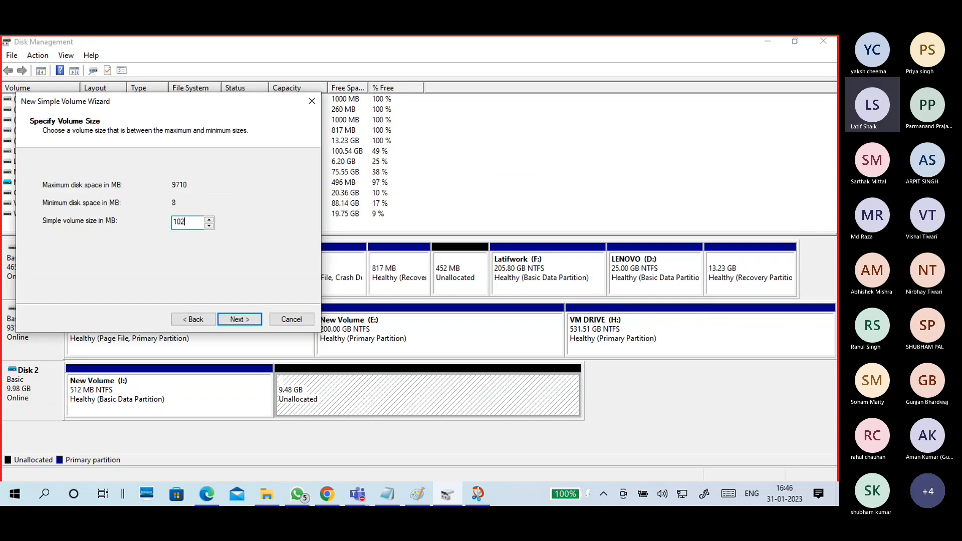
pyautogui.click(230, 320)
pyautogui.click(235, 323)
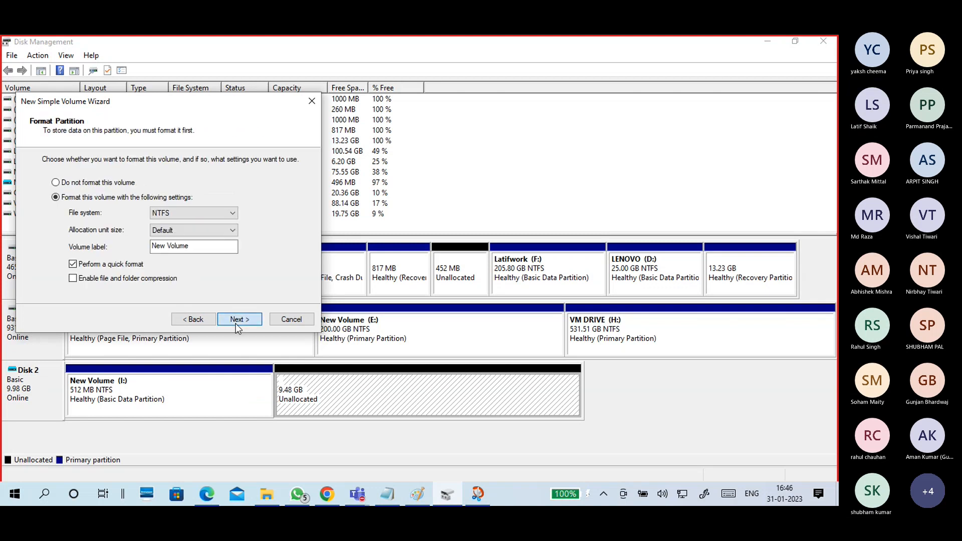
pyautogui.click(235, 323)
pyautogui.click(235, 323)
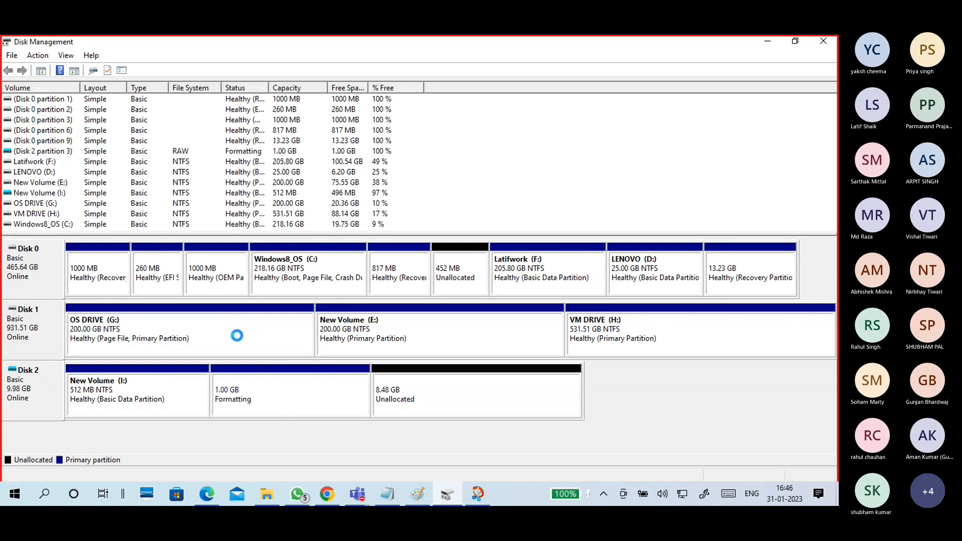
pyautogui.click(412, 399)
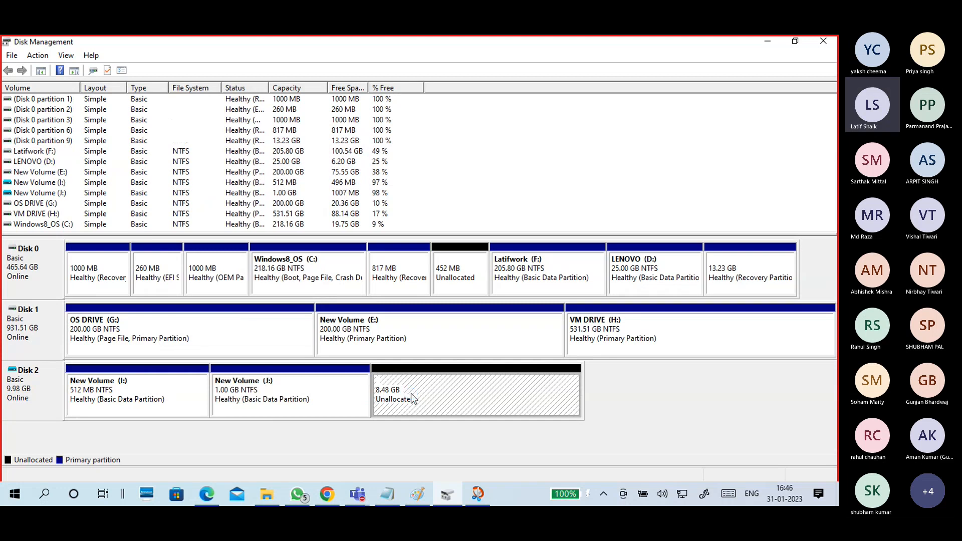
pyautogui.click(592, 76)
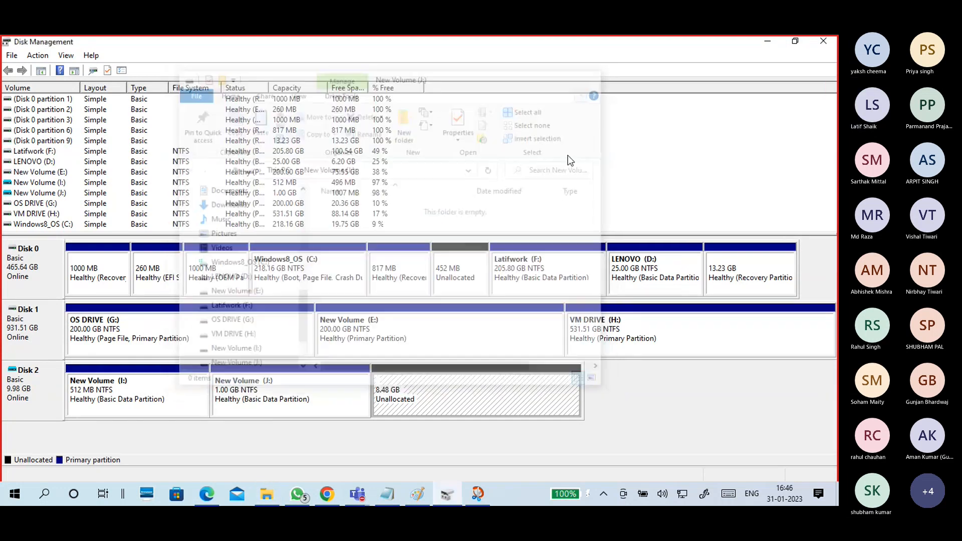
# - Create a 512 MB NTFS simple volume with drive letter K after volume J on Disk 2
pyautogui.rightClick(417, 395)
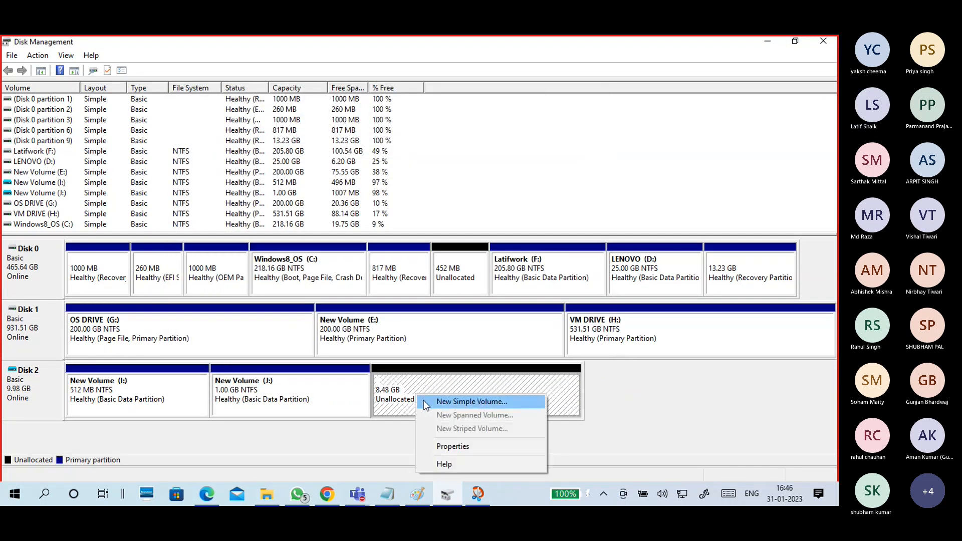
pyautogui.click(423, 401)
pyautogui.click(234, 321)
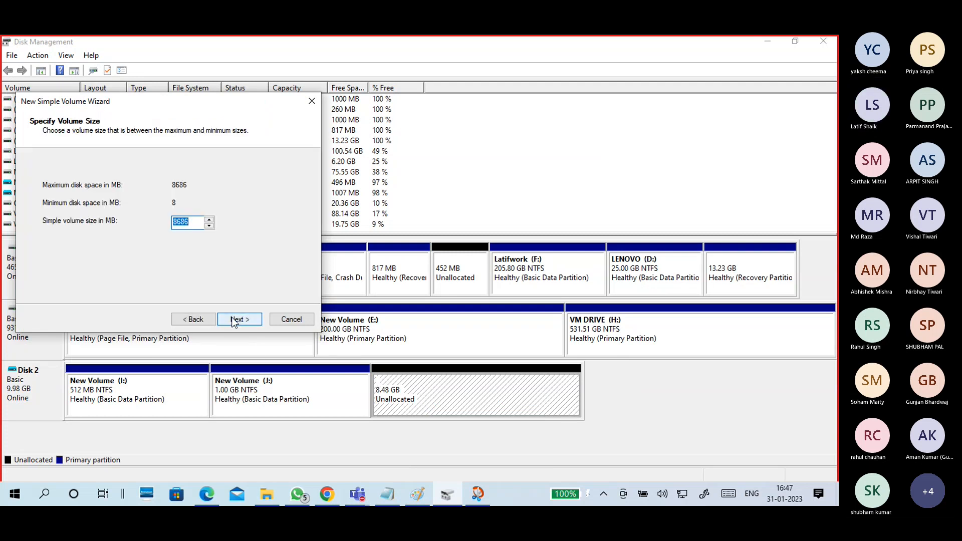
pyautogui.write('512')
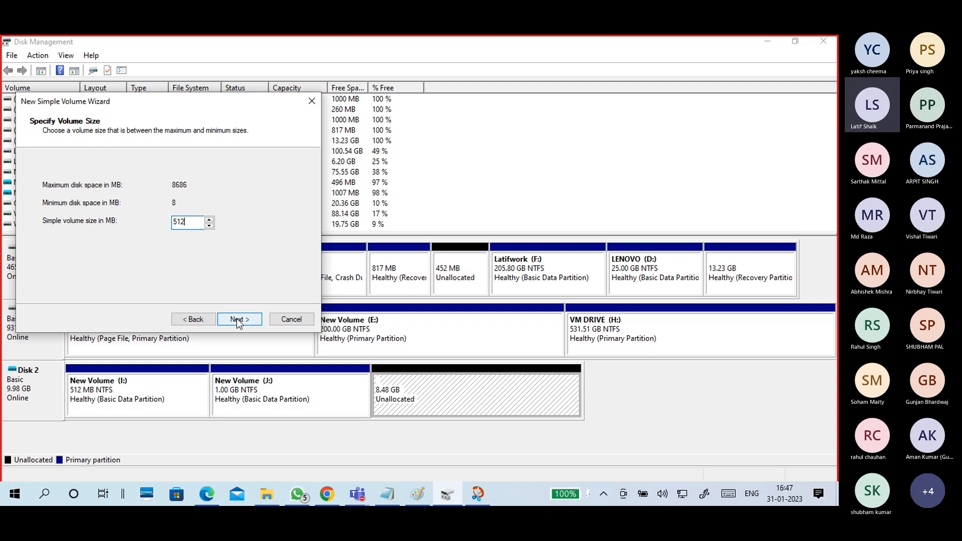
pyautogui.click(237, 317)
pyautogui.click(239, 319)
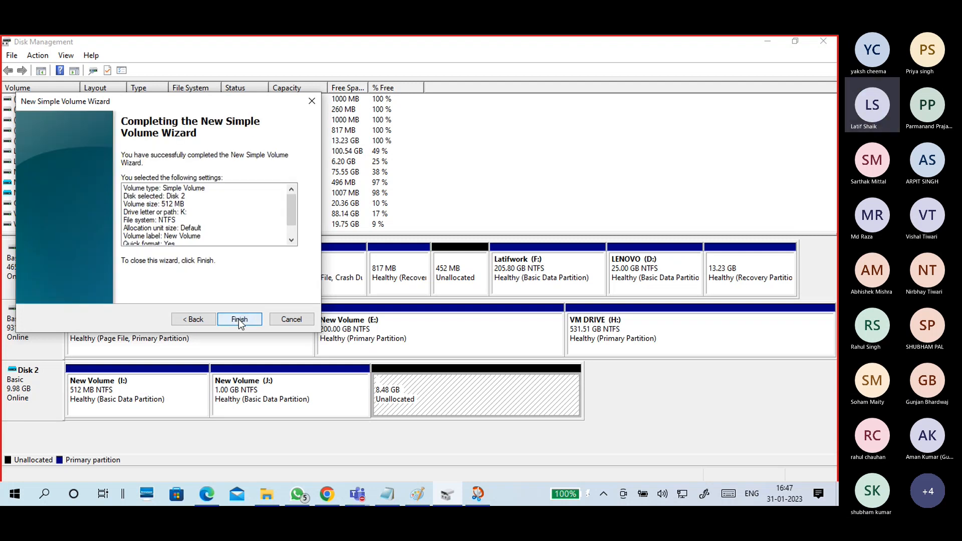
pyautogui.click(238, 320)
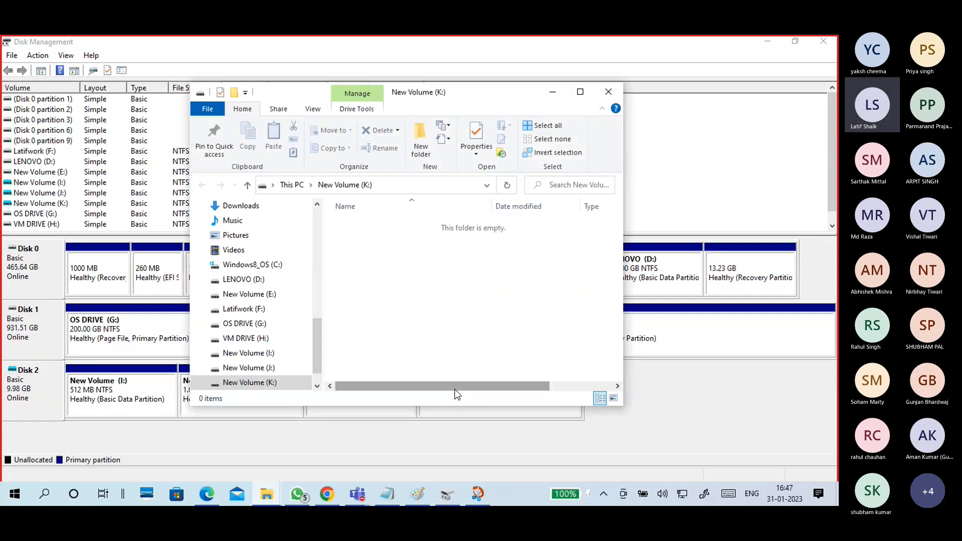
pyautogui.click(608, 91)
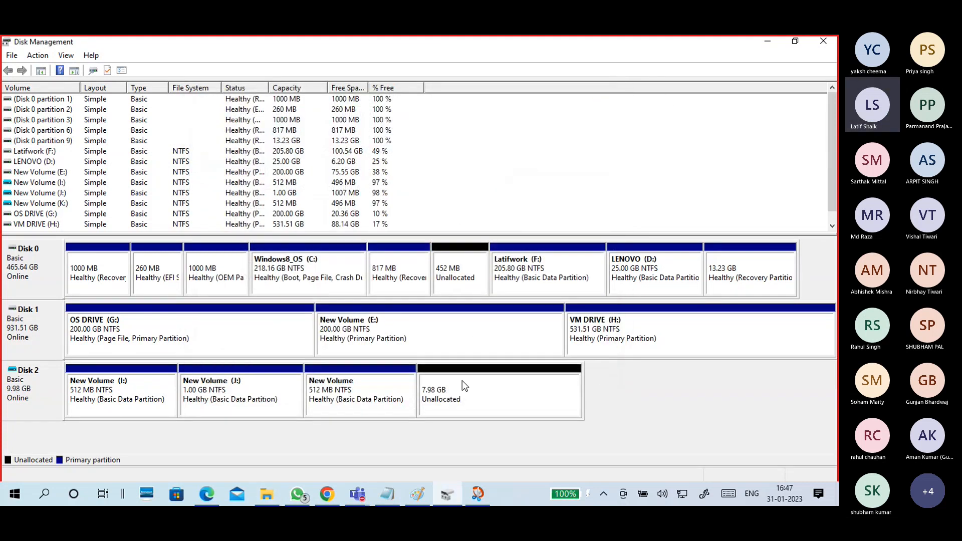
# - Create a 512 MB NTFS simple volume with drive letter L after volume K on Disk 2
pyautogui.rightClick(465, 394)
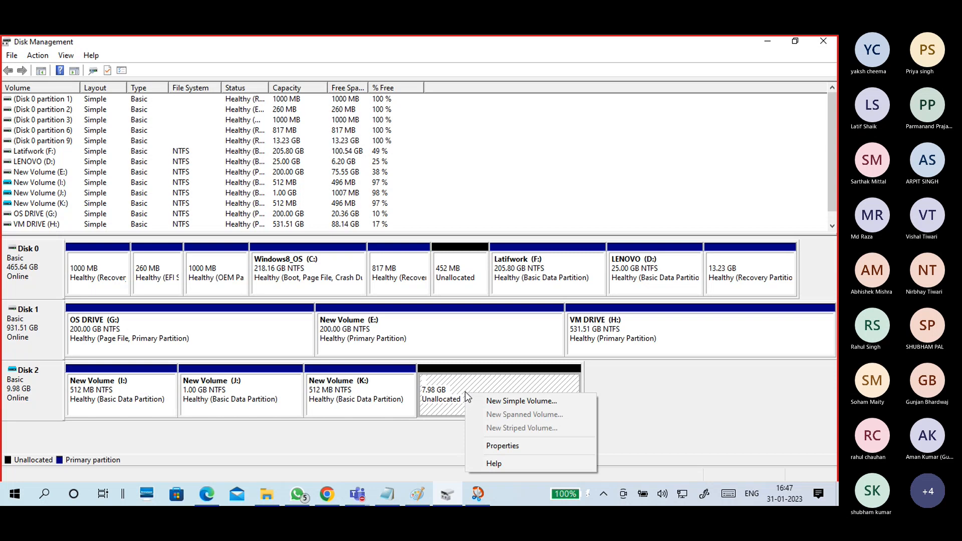
pyautogui.click(483, 401)
pyautogui.click(246, 320)
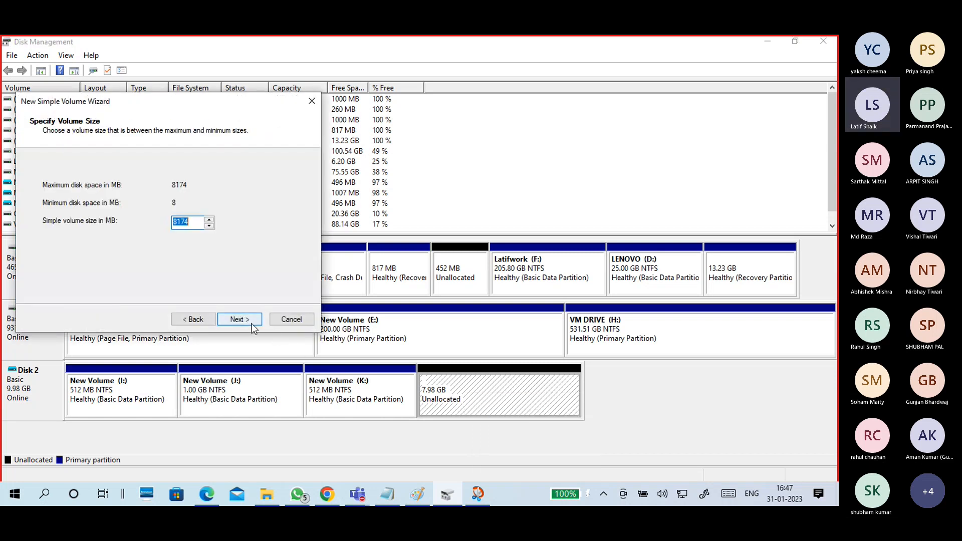
pyautogui.write('512')
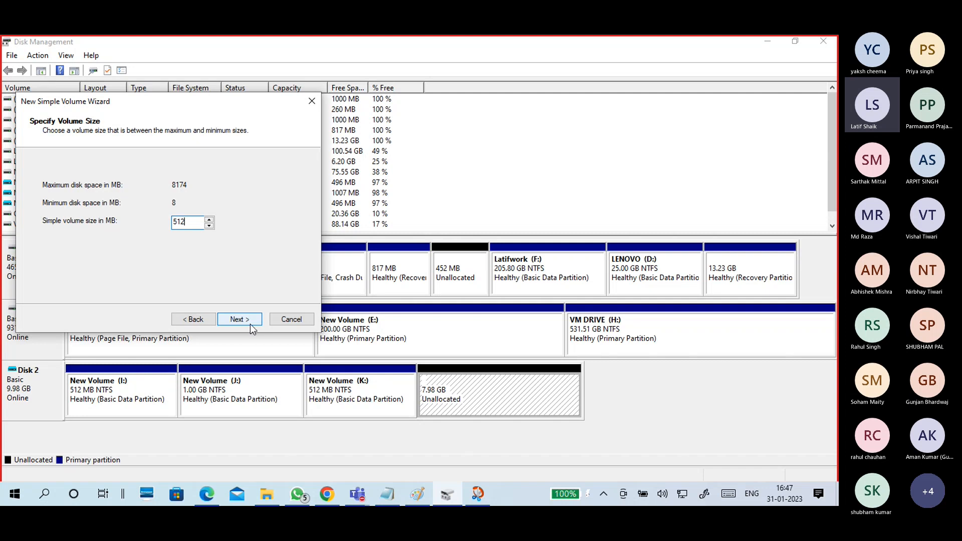
pyautogui.click(251, 323)
pyautogui.click(252, 323)
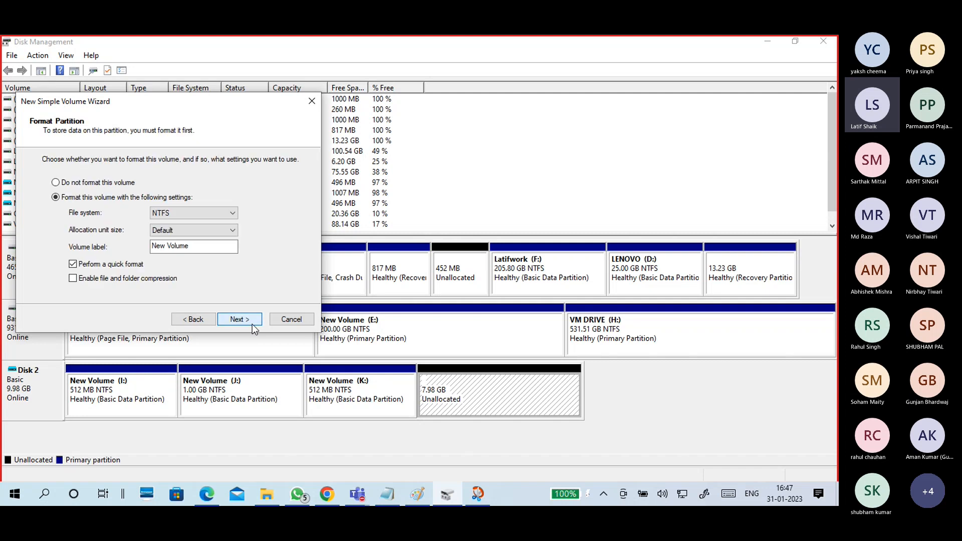
pyautogui.click(252, 323)
pyautogui.click(252, 324)
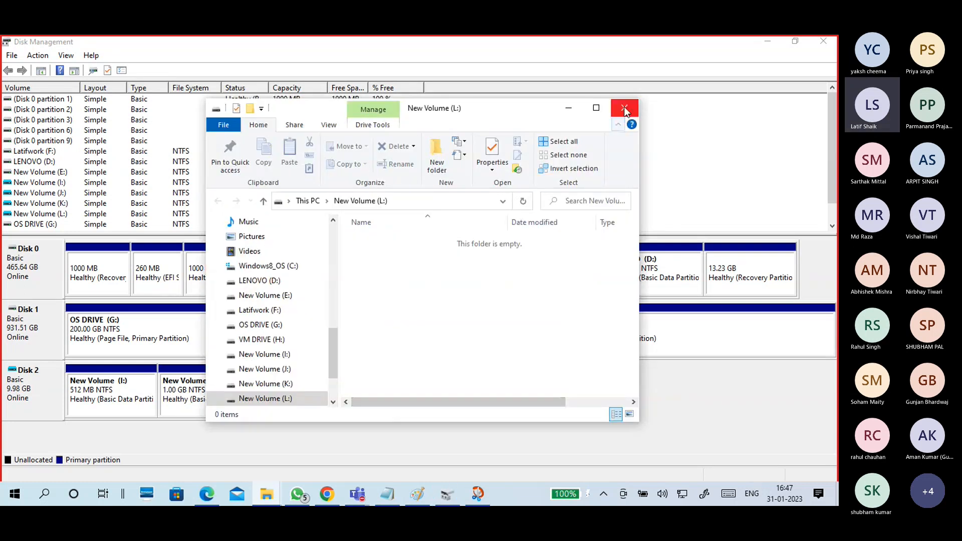
pyautogui.click(624, 108)
# - Create a fifth volume on Disk 2, 512 MB in size, with drive letter M
pyautogui.click(407, 386)
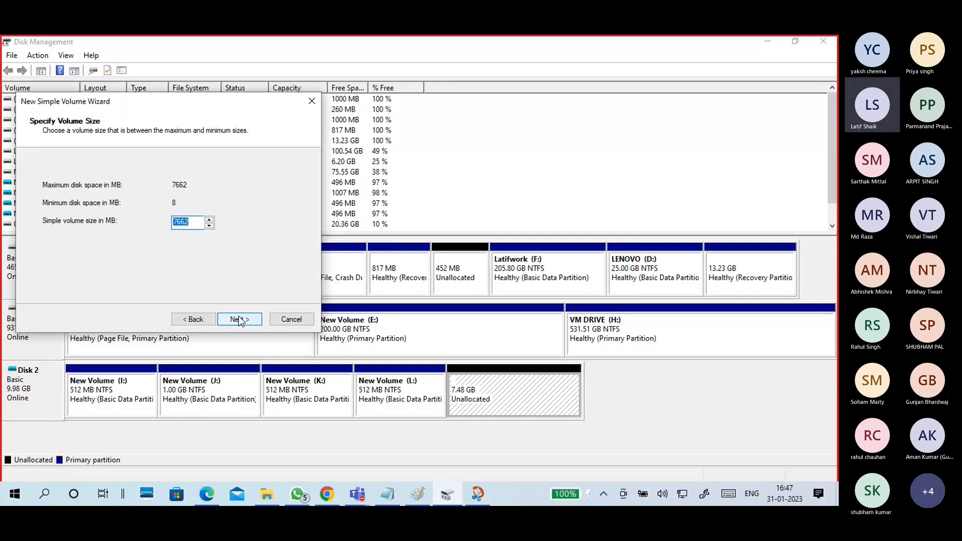
pyautogui.write('512')
pyautogui.click(246, 318)
pyautogui.click(245, 318)
pyautogui.click(246, 319)
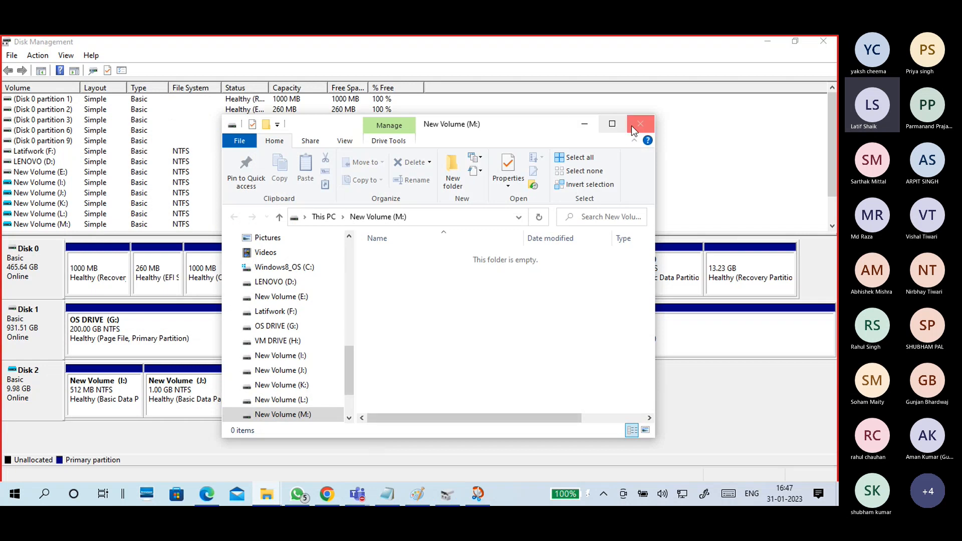
pyautogui.click(639, 124)
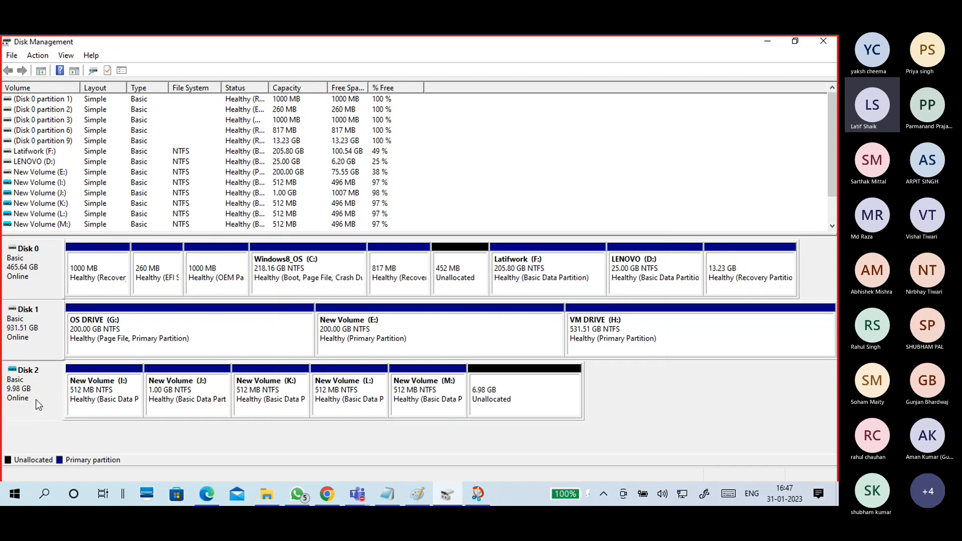
# - Examine the options available for volume I on the GPT Disk 2
pyautogui.click(113, 398)
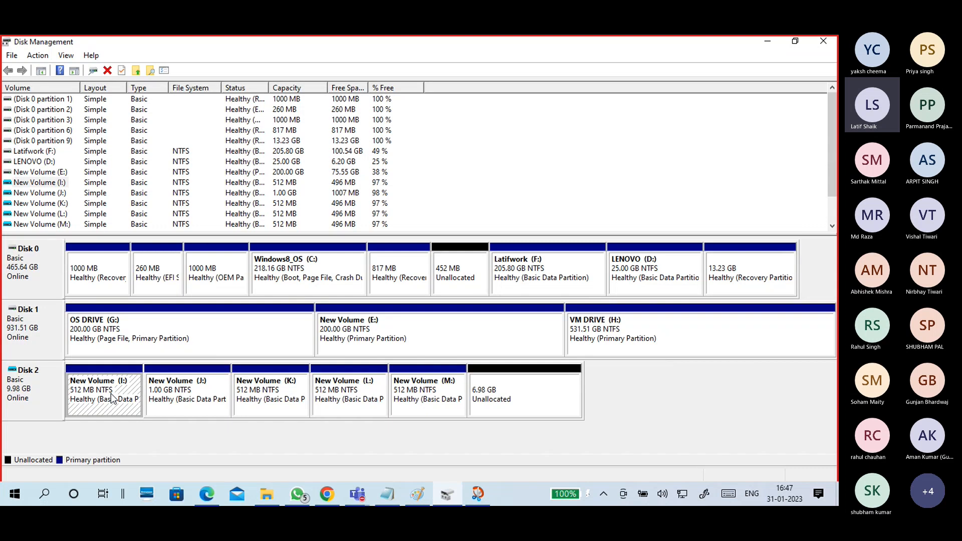
pyautogui.rightClick(112, 400)
pyautogui.click(75, 390)
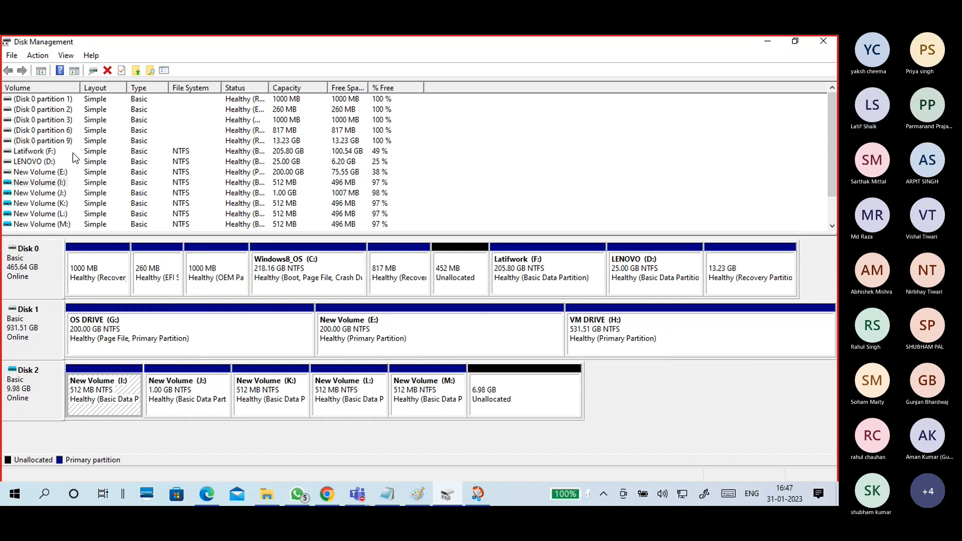
# - Detach the virtual hard disk H:\b15vdisk.vhdx used as Disk 2 and close Disk Management
pyautogui.click(39, 56)
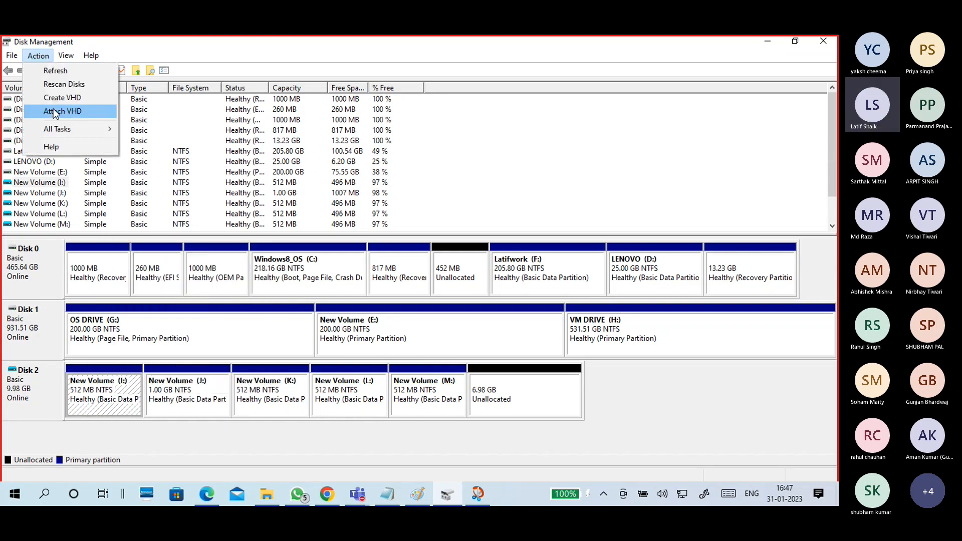
pyautogui.rightClick(62, 372)
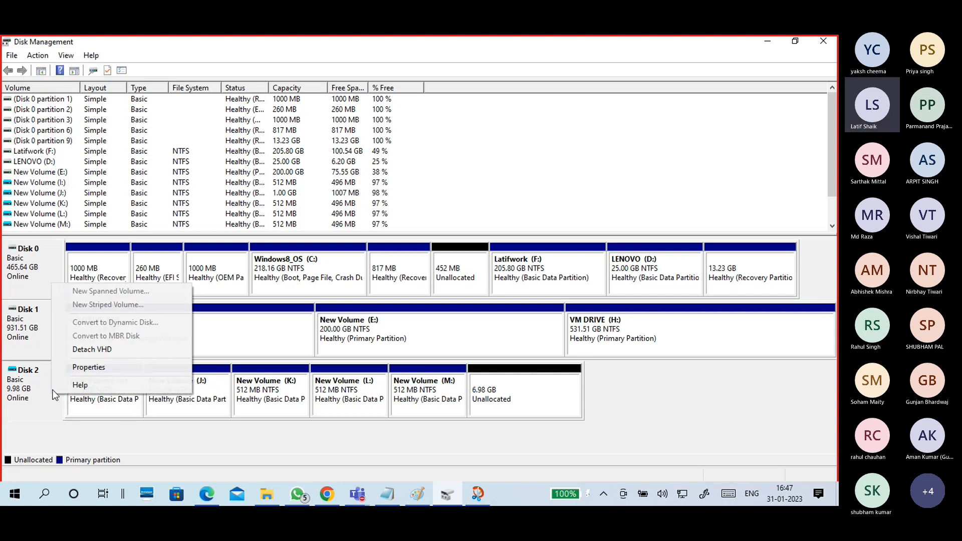
pyautogui.click(74, 350)
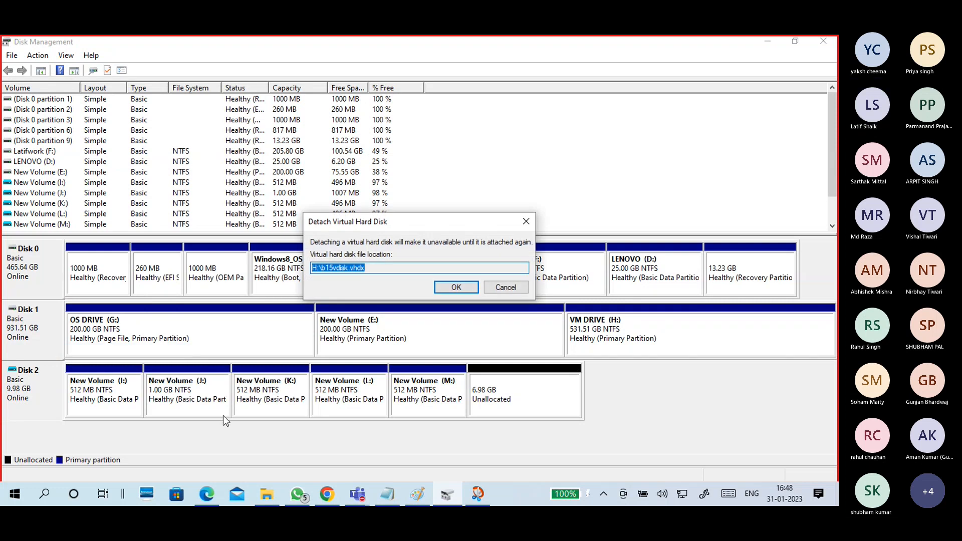
pyautogui.click(452, 289)
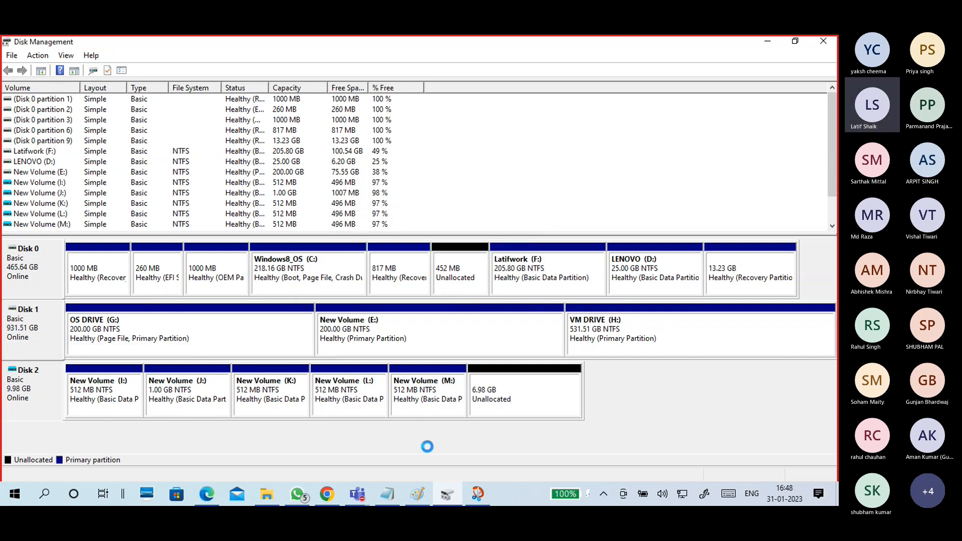
pyautogui.click(383, 334)
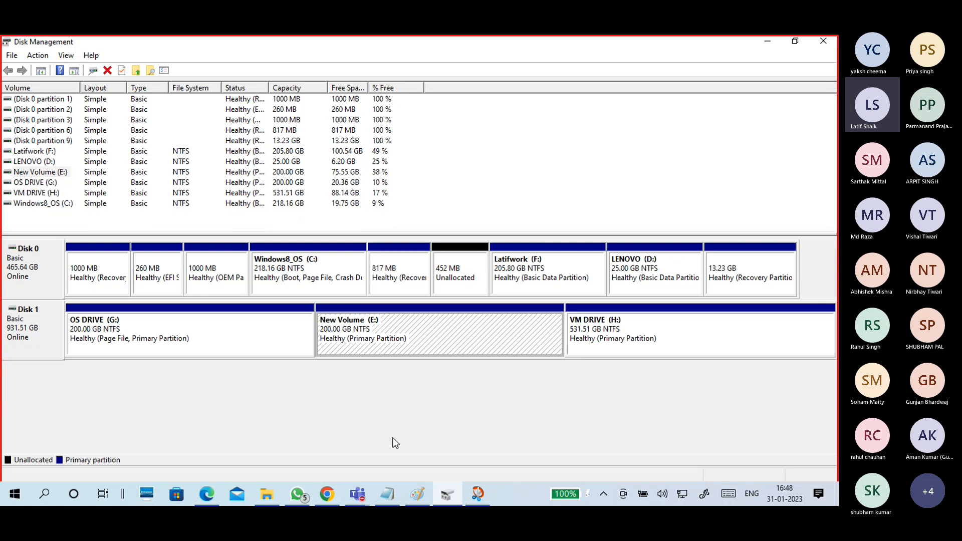
pyautogui.click(822, 42)
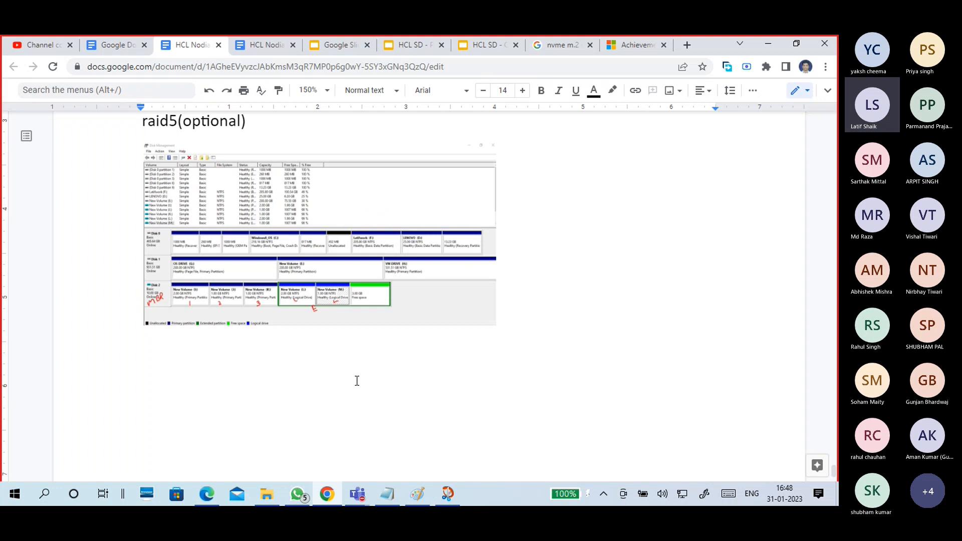
# - Review the partition operations line and the GPT notes in the Google Docs class document
pyautogui.scroll(4, 357, 380)
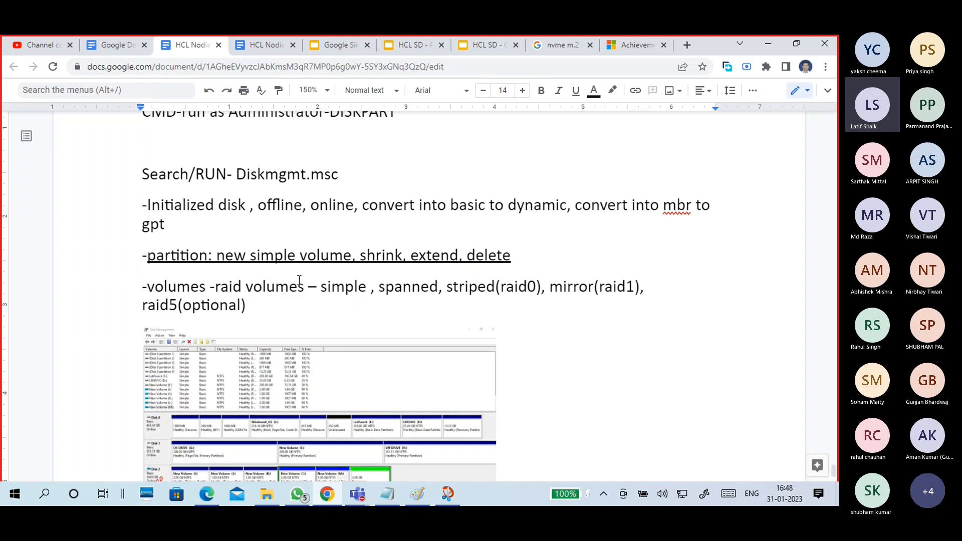
pyautogui.click(277, 257)
pyautogui.moveTo(408, 256); pyautogui.dragTo(370, 256)
pyautogui.click(440, 255)
pyautogui.scroll(4, 380, 322)
pyautogui.scroll(-1, 414, 356)
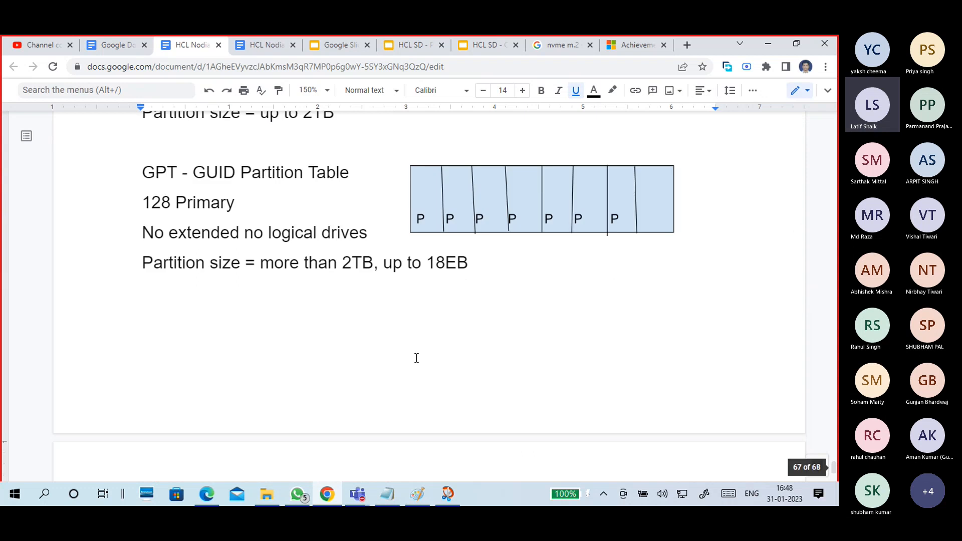
pyautogui.scroll(-5, 416, 358)
# - Add a dashed separator line below the annotated MBR disk screenshot and start a new paragraph under it
pyautogui.click(245, 374)
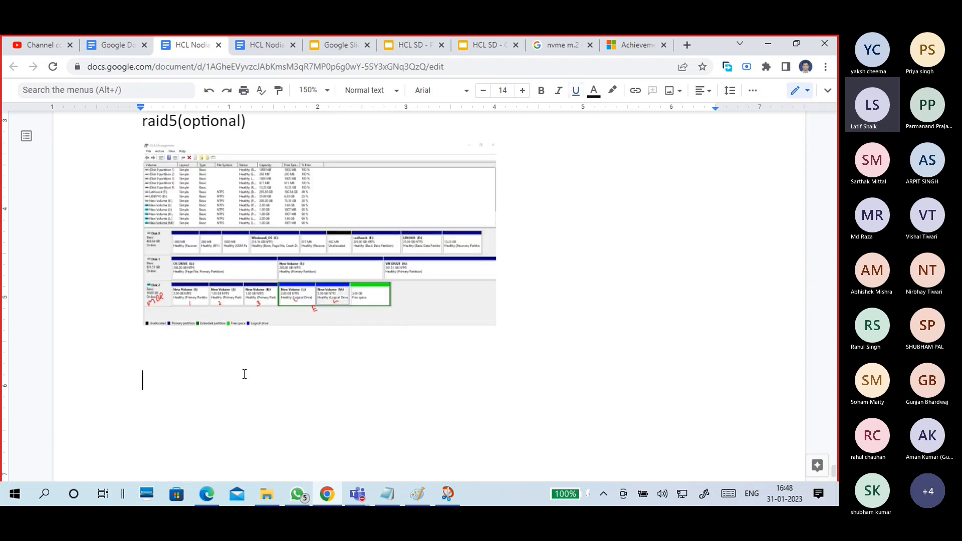
pyautogui.click(234, 348)
pyautogui.write('-')
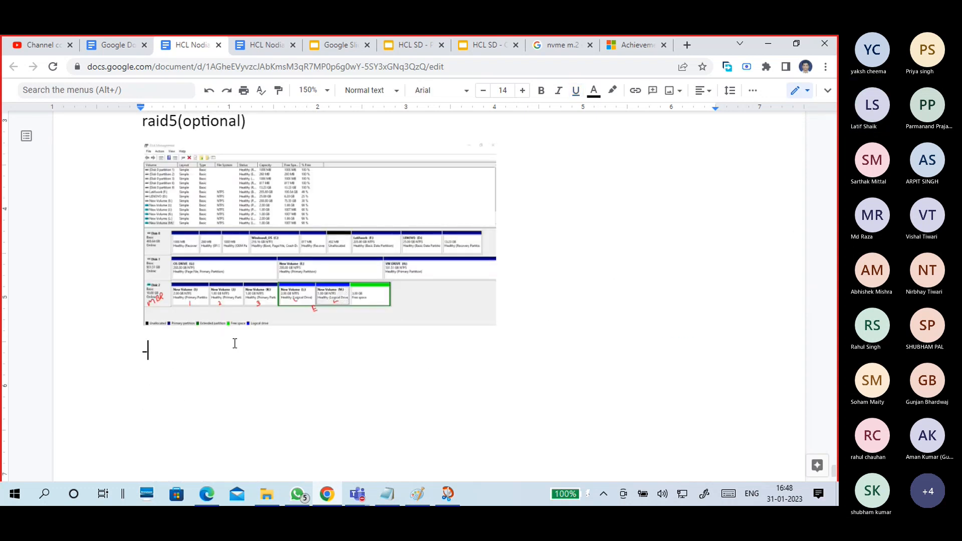
pyautogui.write('-----------')
pyautogui.scroll(-4, 260, 348)
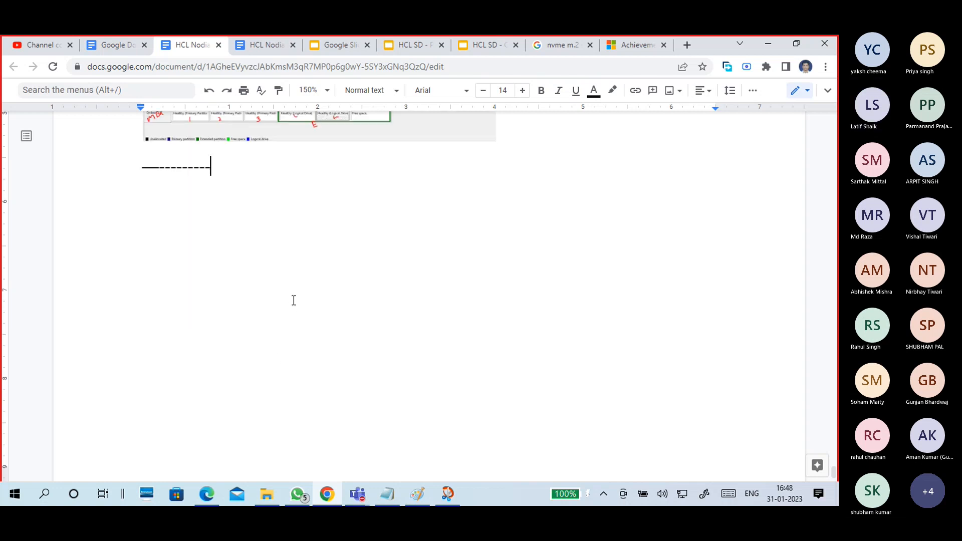
pyautogui.scroll(15, 298, 308)
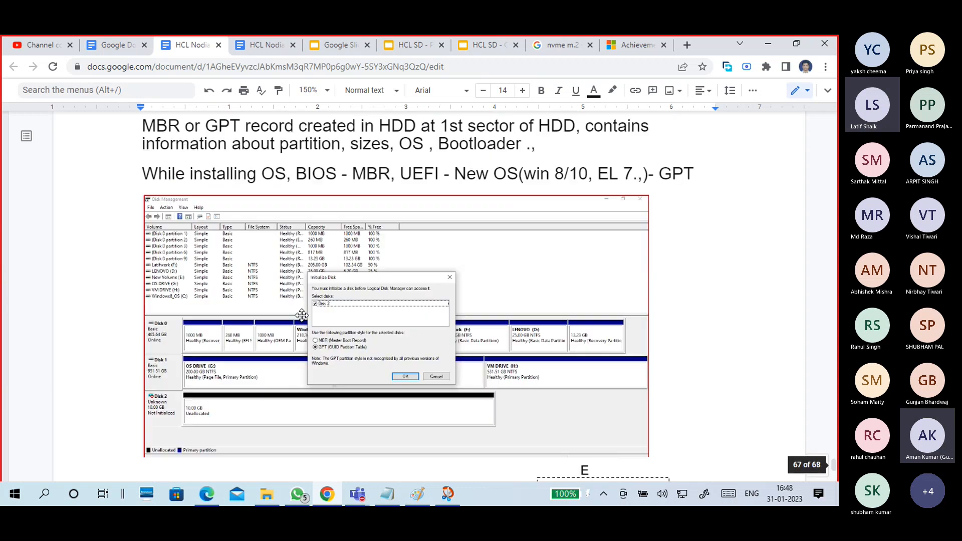
pyautogui.scroll(-15, 301, 315)
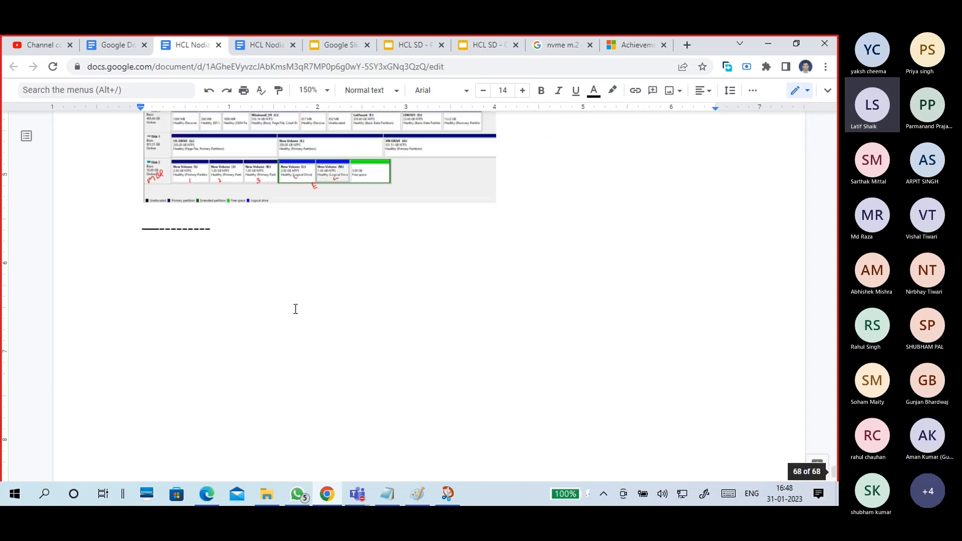
pyautogui.press('Return')
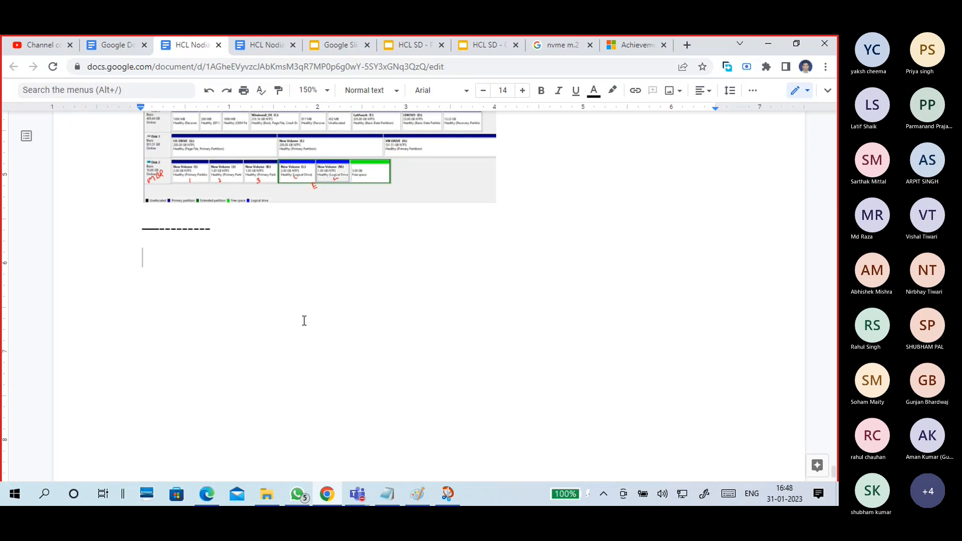
# - Switch to the Microsoft Teams meeting window and open its additional meeting actions
pyautogui.moveTo(357, 494)
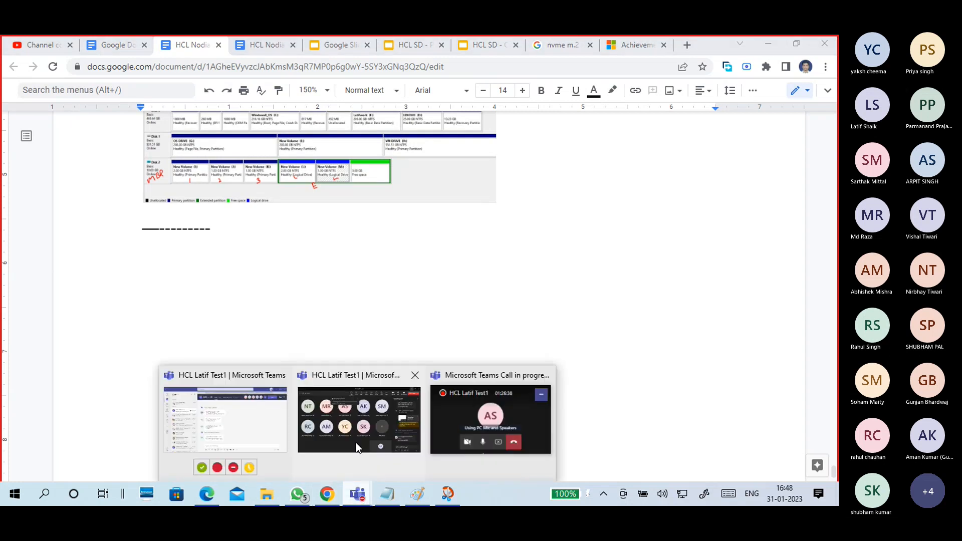
pyautogui.click(355, 443)
pyautogui.click(603, 80)
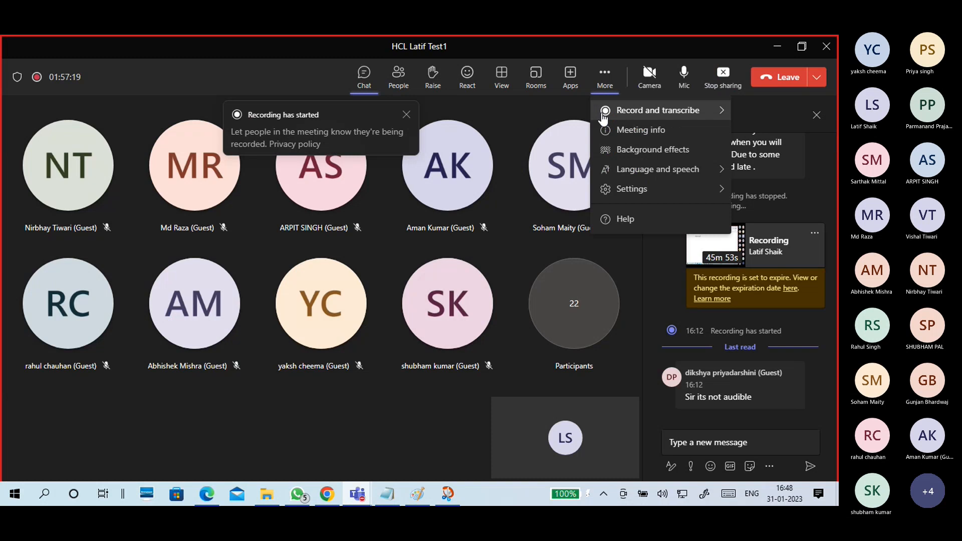